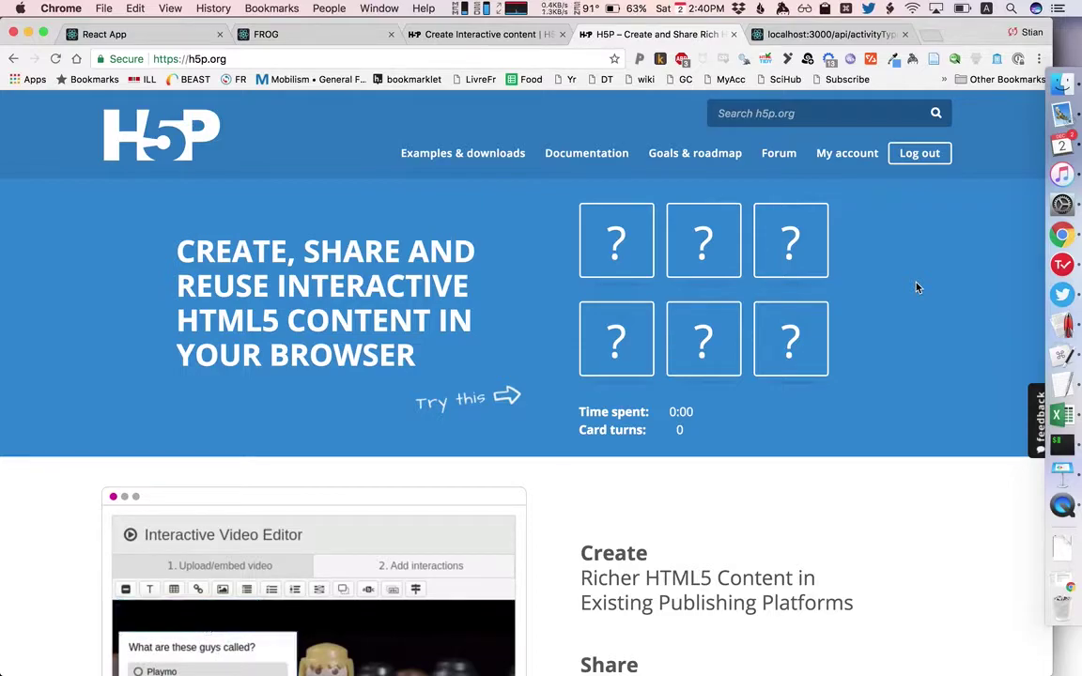
In the Create Interactive content editor, jump the smoothie video to its interactions at 0:20, 0:30 and 0:45.
click(525, 38)
scroll(762, 269, down, 2)
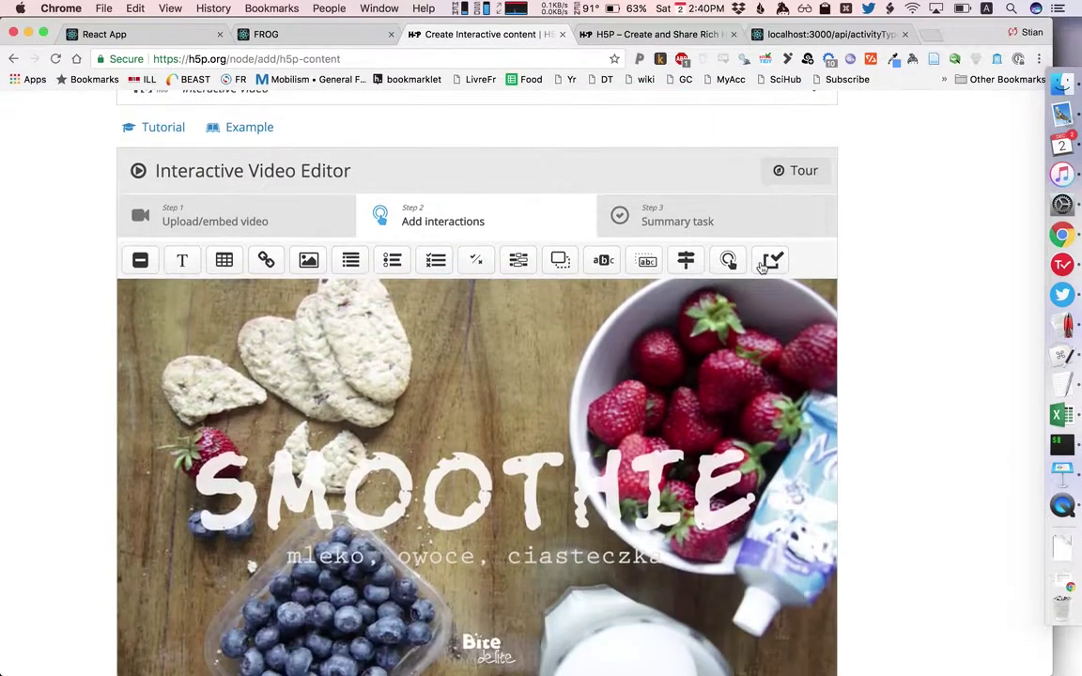
scroll(983, 278, down, 2)
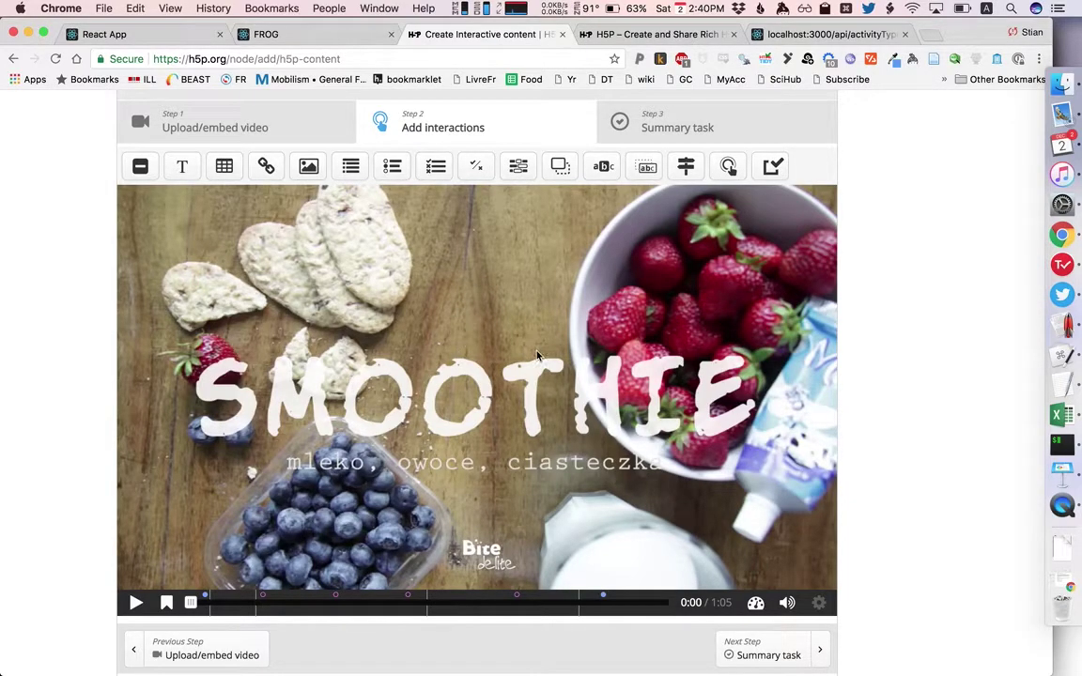
click(332, 601)
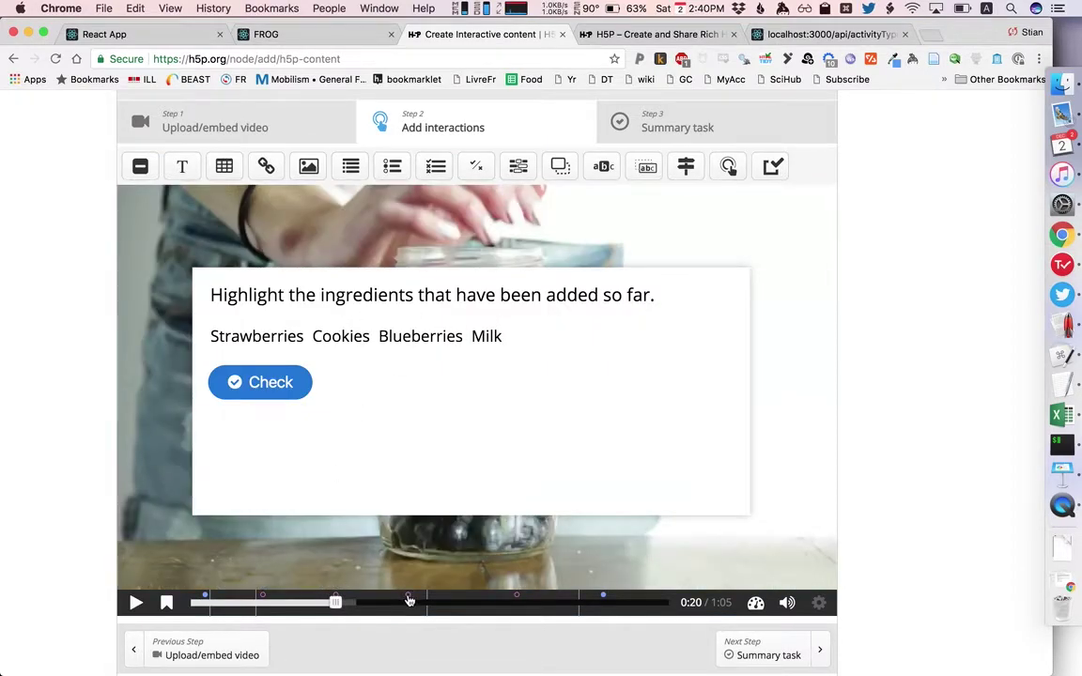
click(406, 601)
click(515, 591)
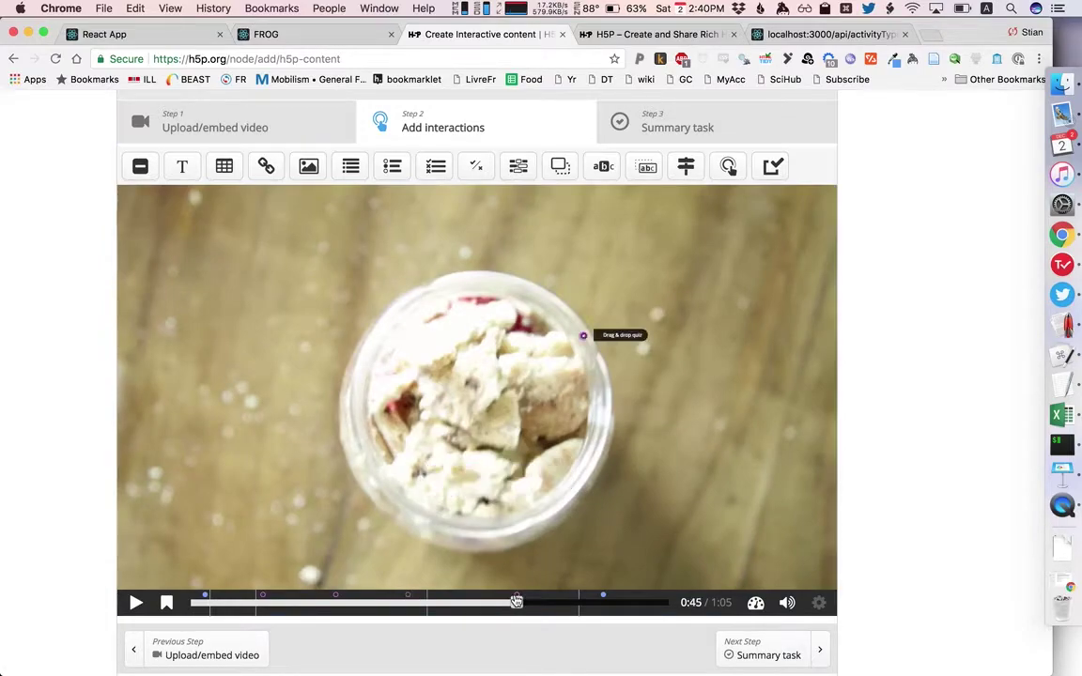
Skip the video to the 0:57 serving tips, then switch to the FROG graph editor.
click(602, 594)
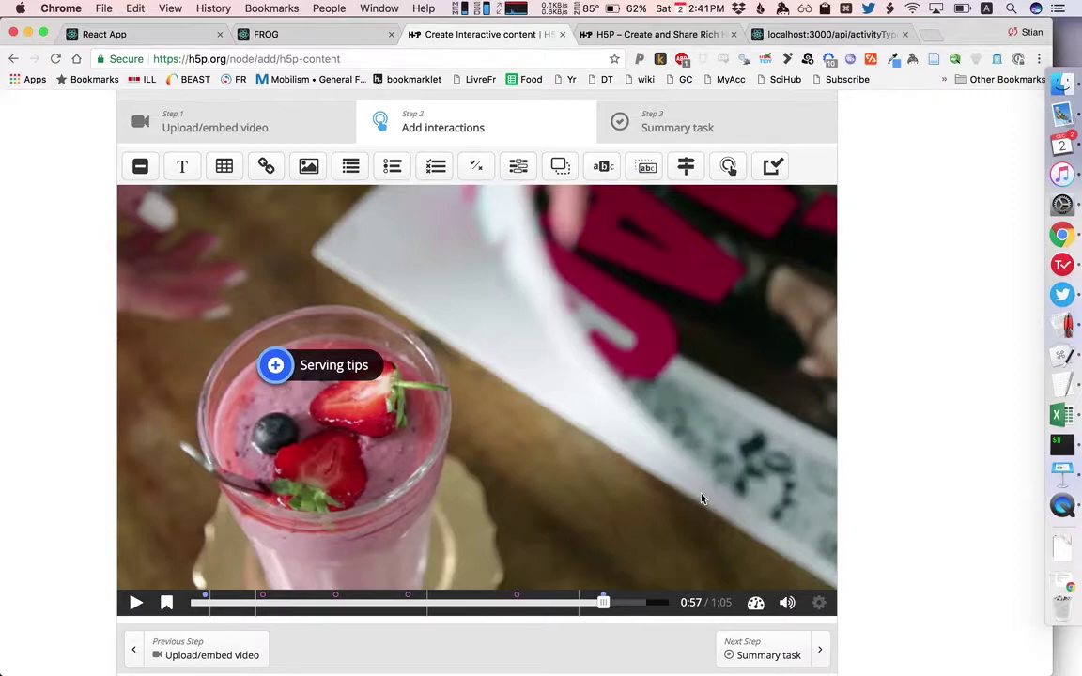
click(313, 37)
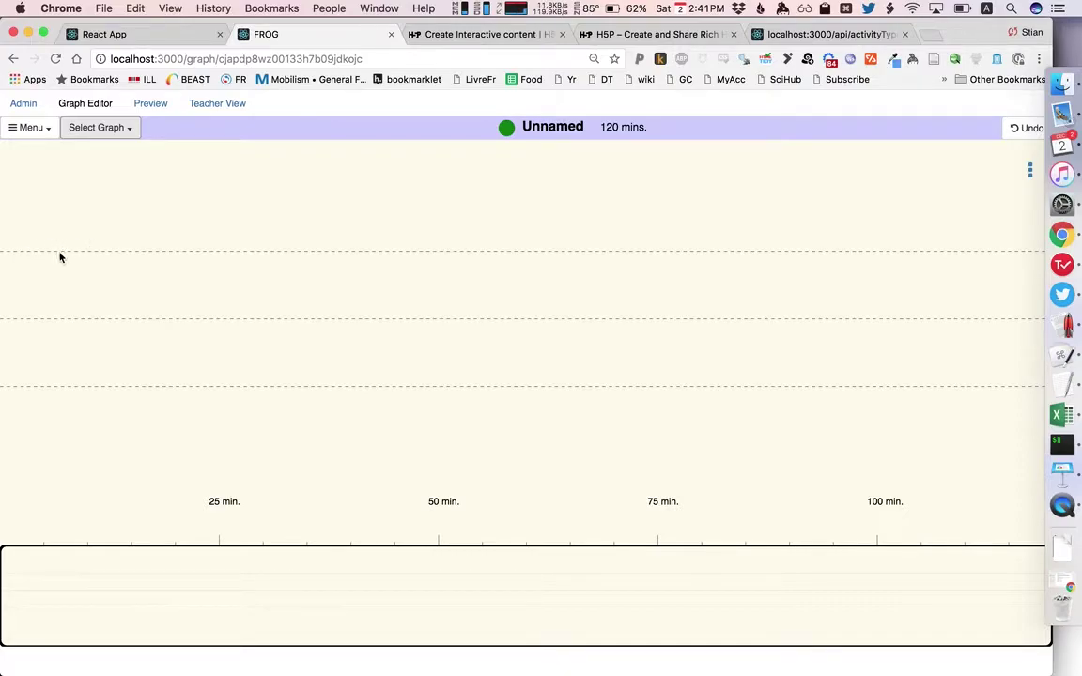
Place a new activity on the top plane of the graph and set its type to Image viewer.
click(54, 254)
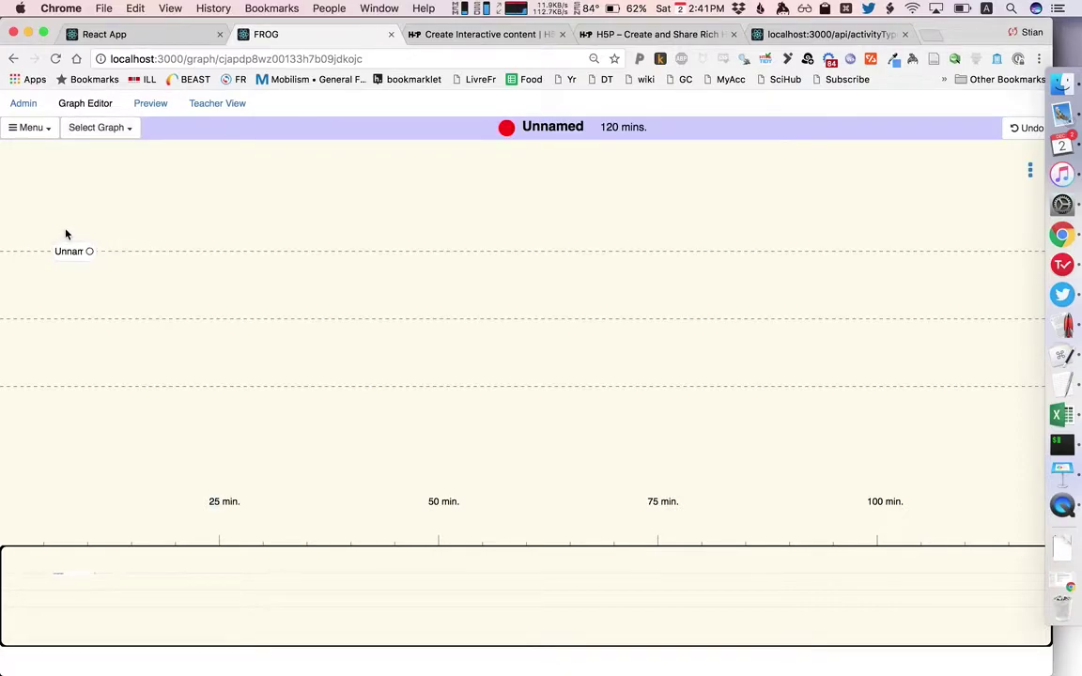
click(59, 249)
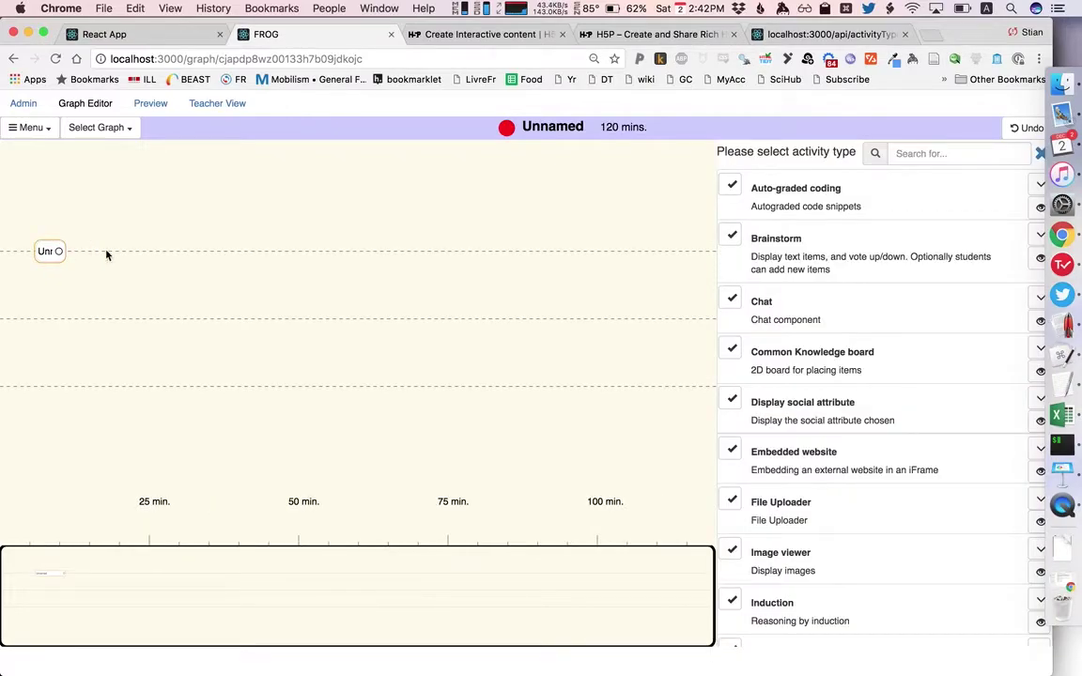
scroll(809, 342, down, 1)
scroll(815, 342, up, 1)
scroll(816, 342, down, 1)
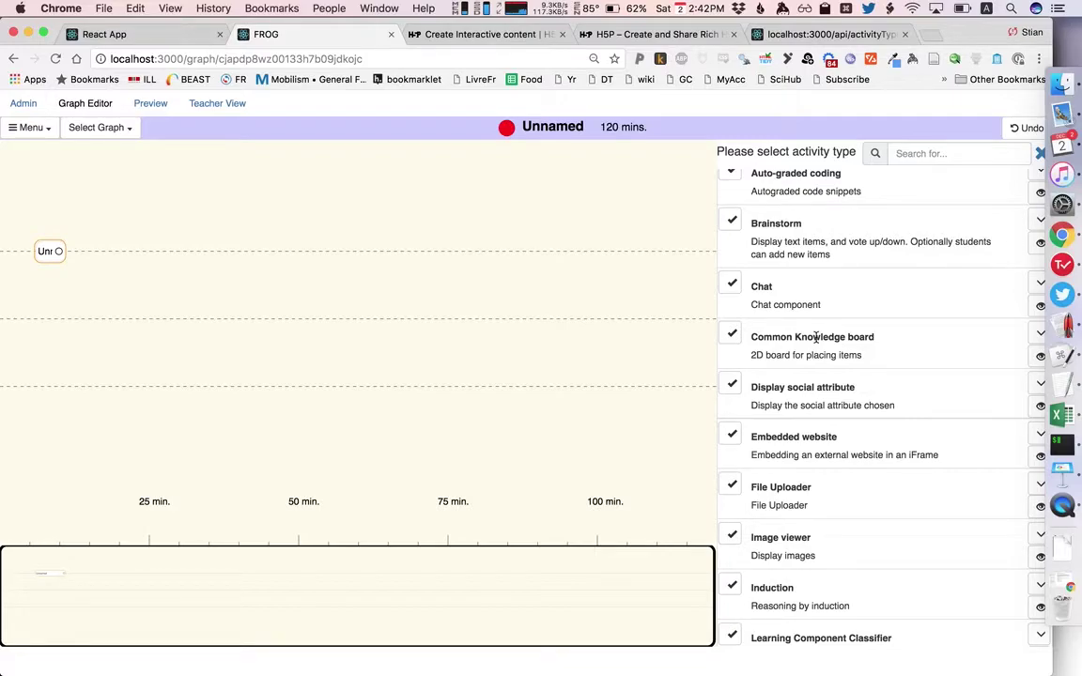
scroll(815, 338, down, 2)
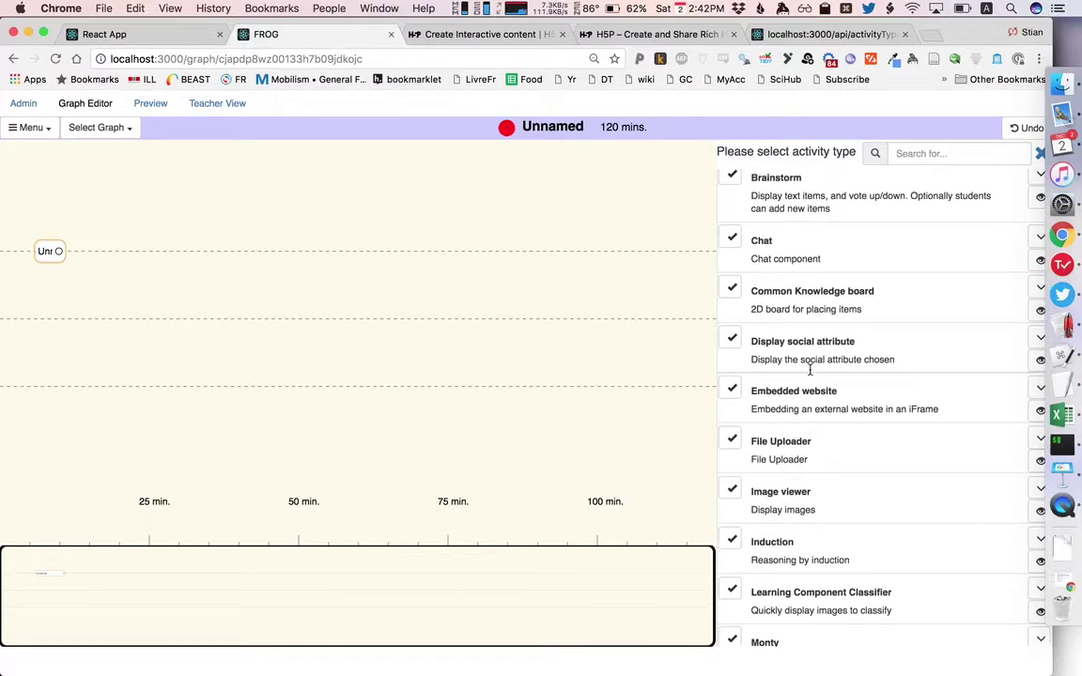
scroll(789, 458, down, 1)
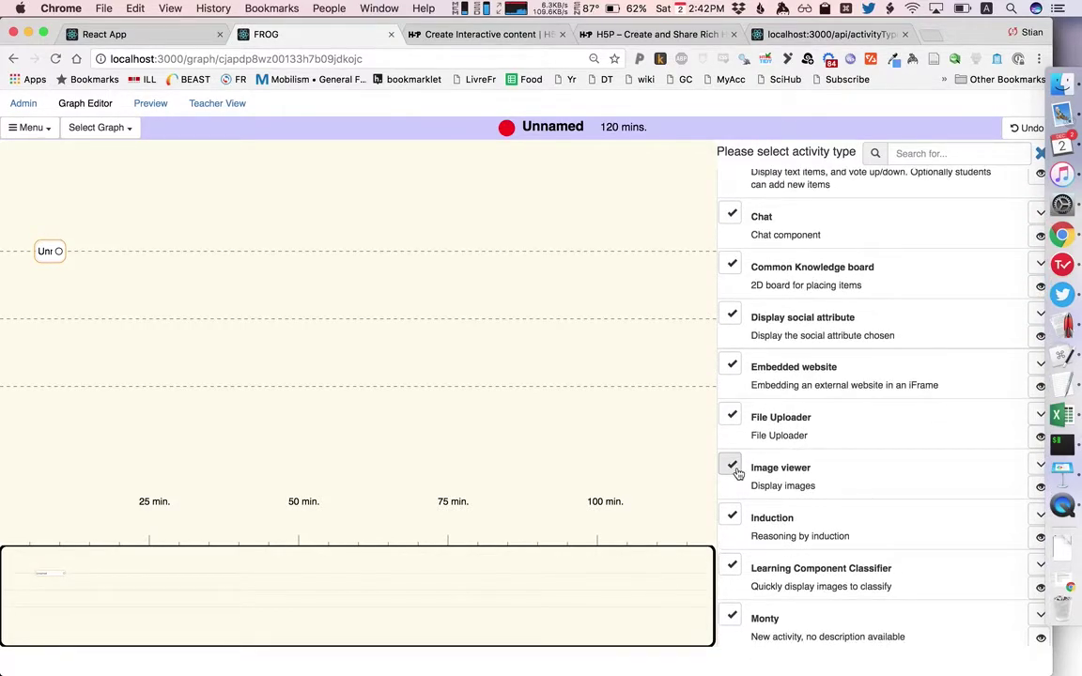
click(734, 468)
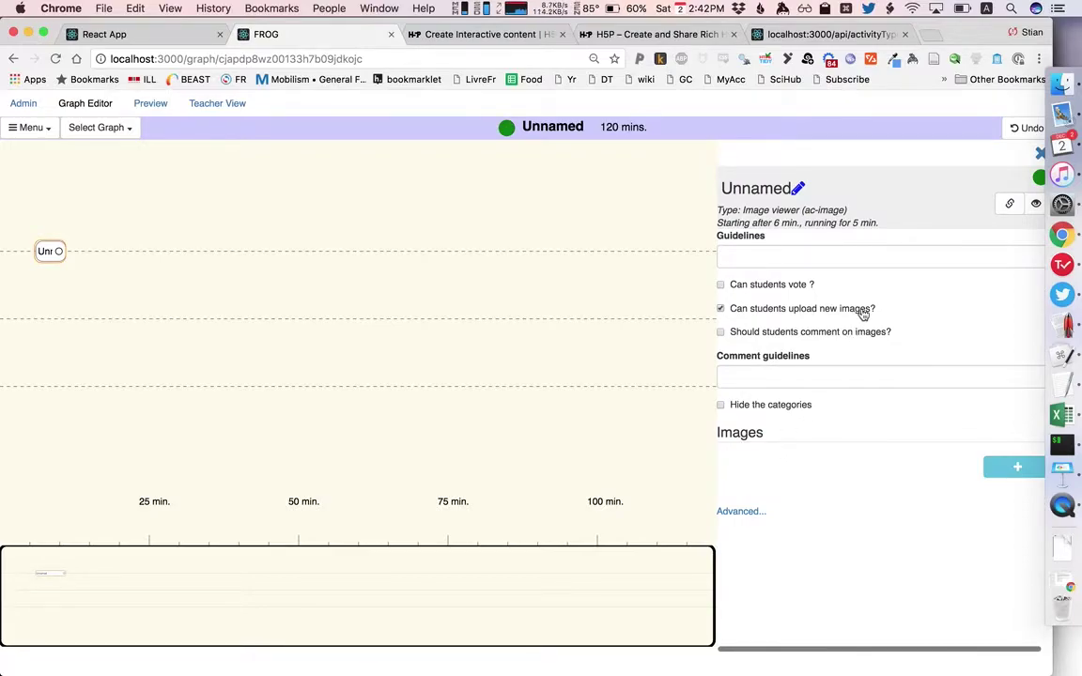
Enable image comments, with guidelines 'Please share your mathematics notes' and prompt 'WHat is interesting about this note?'.
click(816, 336)
click(822, 259)
text(Please)
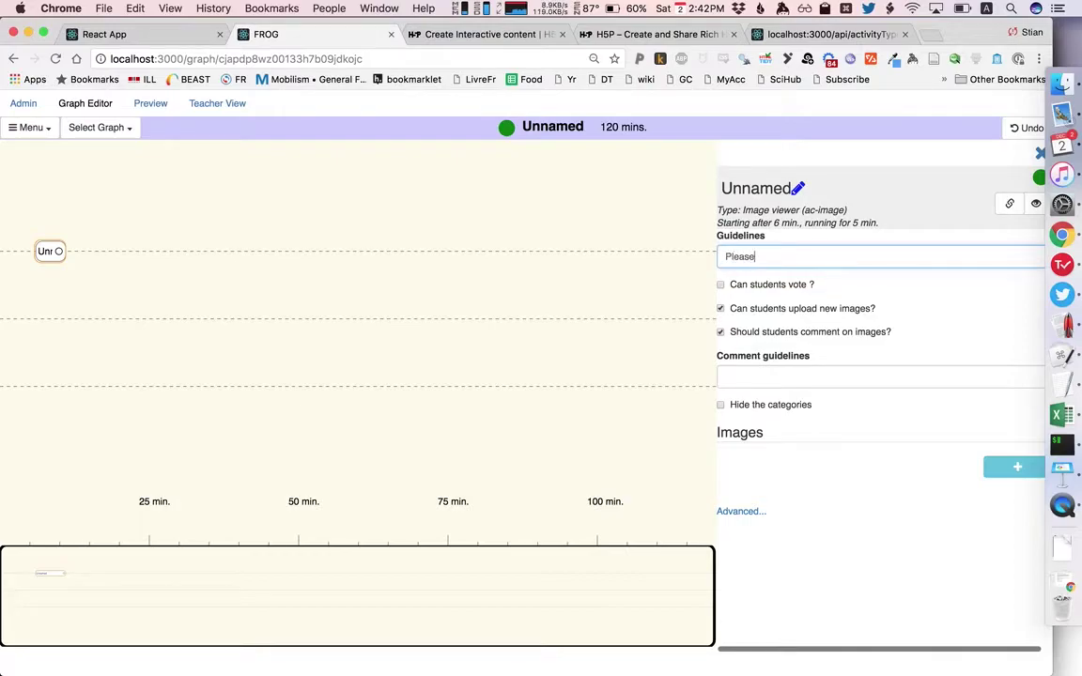
text( share your mathematics notes)
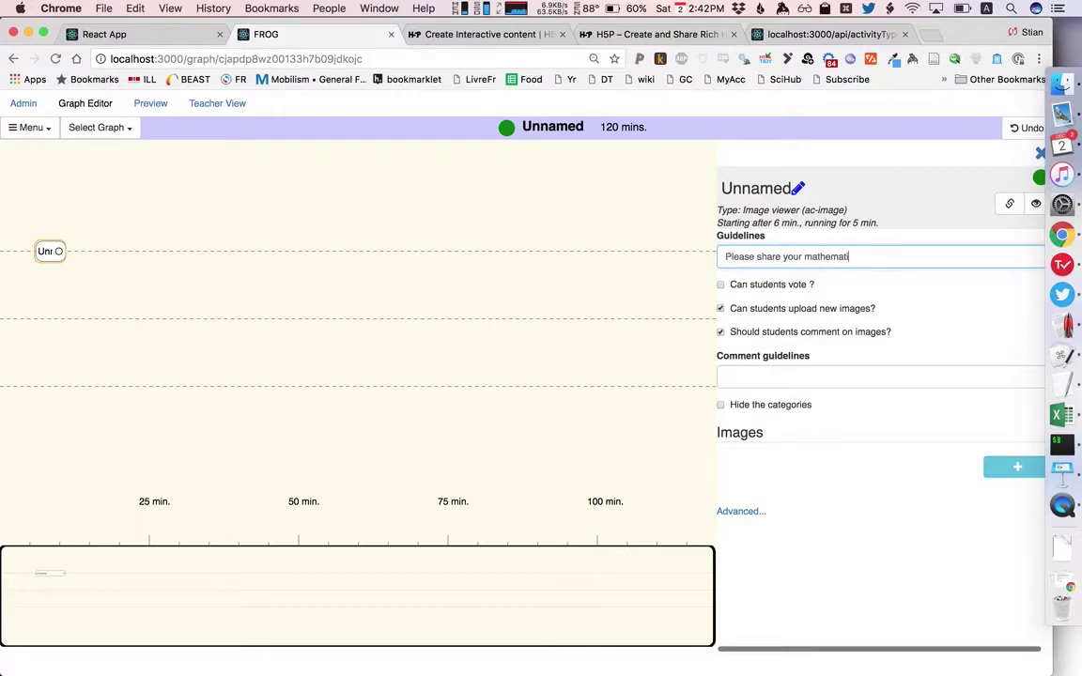
click(784, 380)
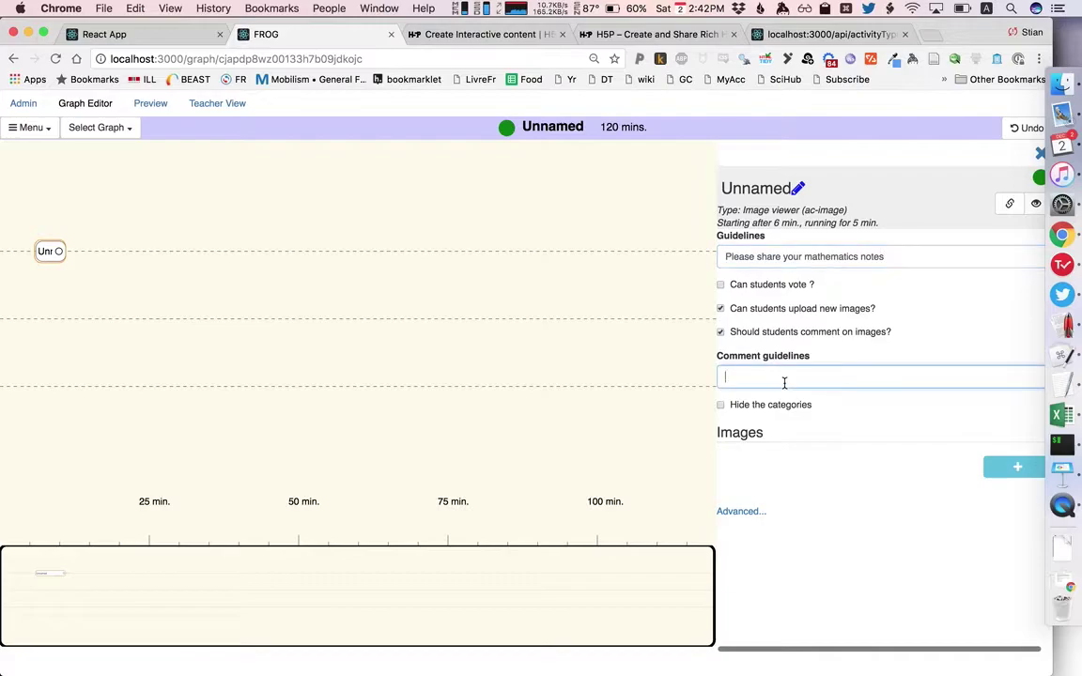
text(WHat is interestinga bout)
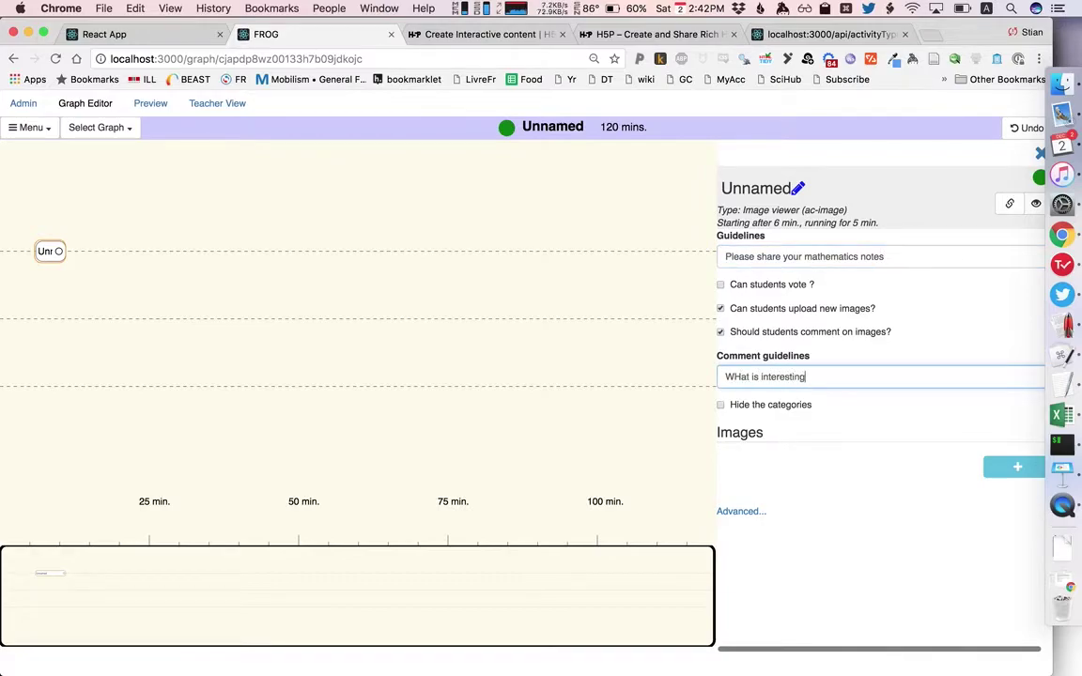
key(BackSpace)
key(BackSpace)
key(BackSpace)
key(BackSpace)
key(BackSpace)
key(BackSpace)
text(about this note?)
Preview the Image viewer, add a webcam photo noted 'This is my selfie.', then close the preview.
click(1034, 206)
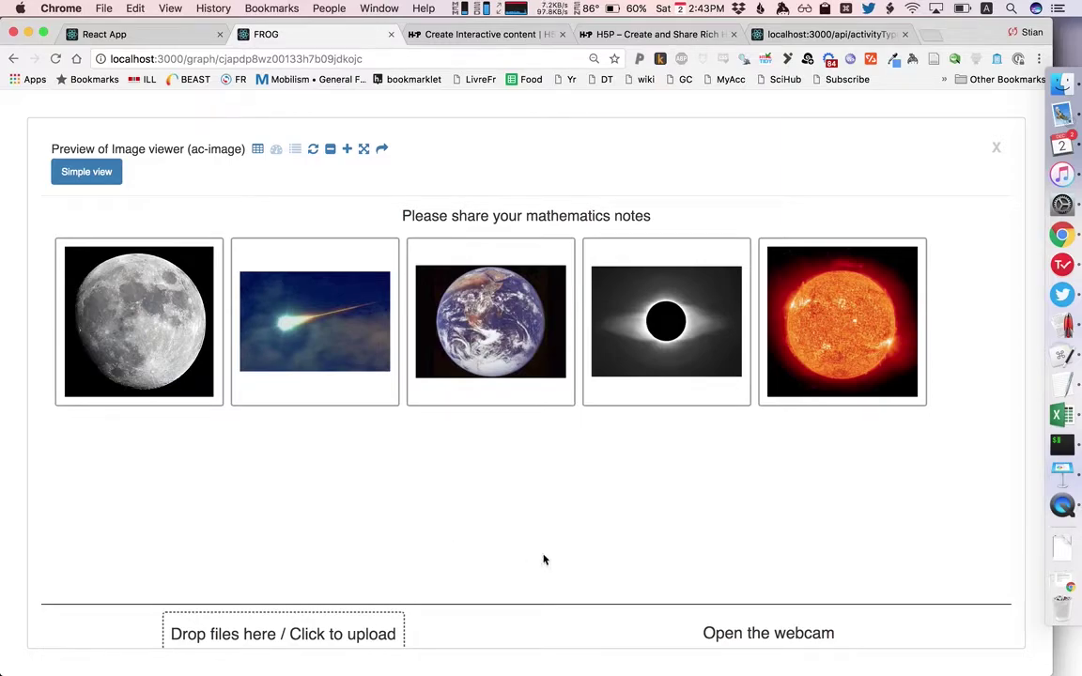
click(737, 631)
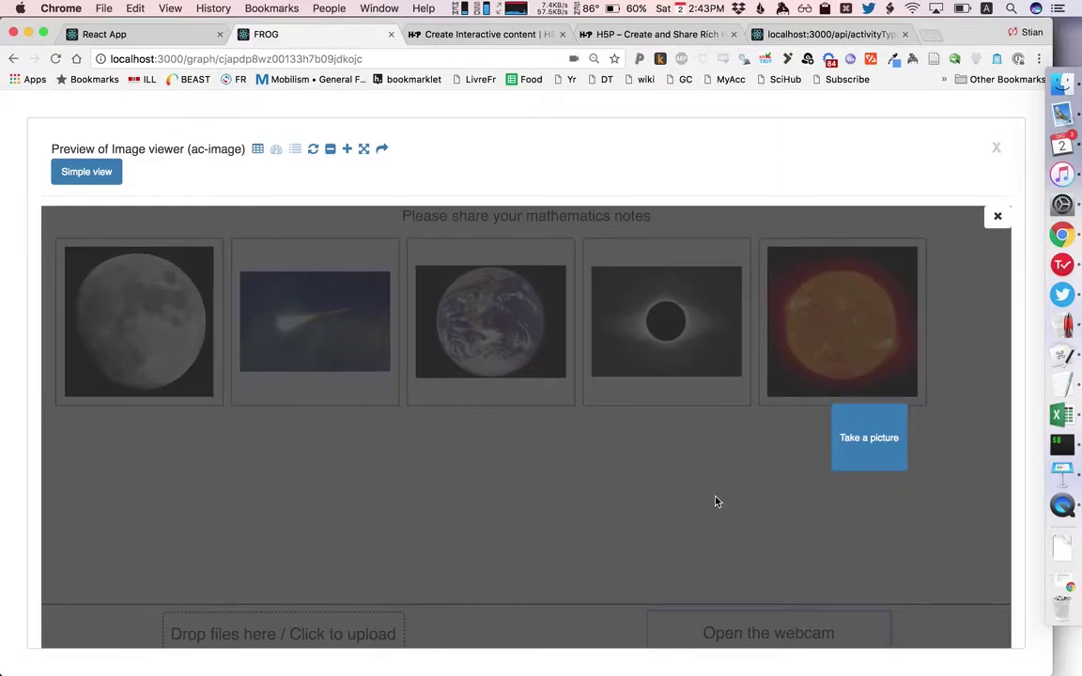
click(859, 445)
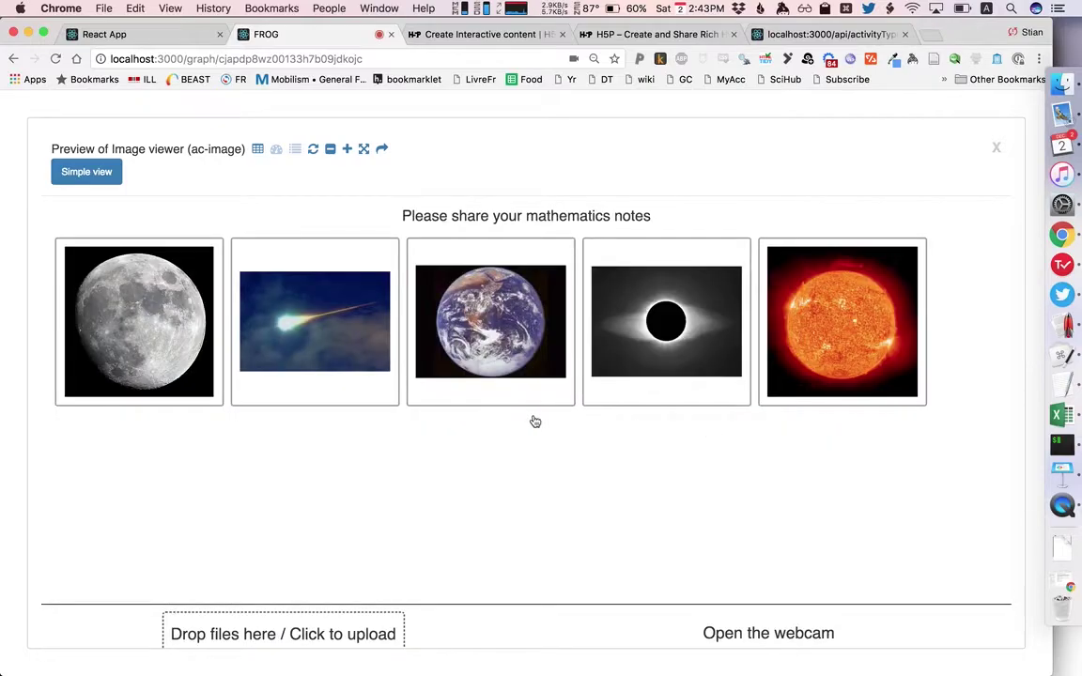
click(121, 495)
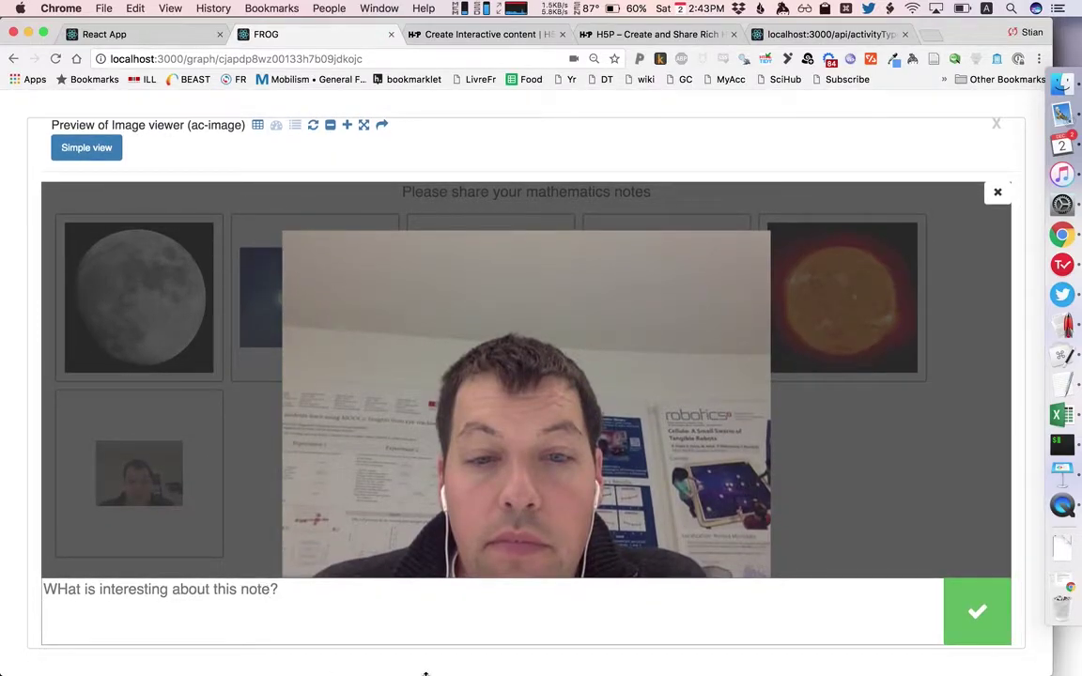
text(This is my selfie.)
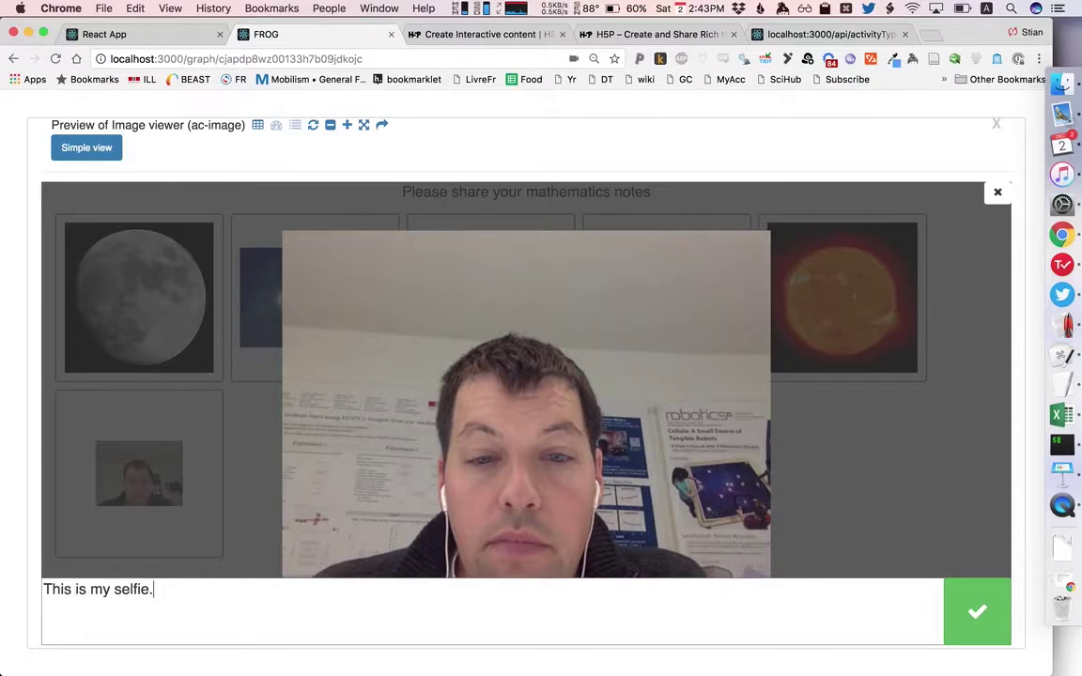
scroll(896, 451, up, 1)
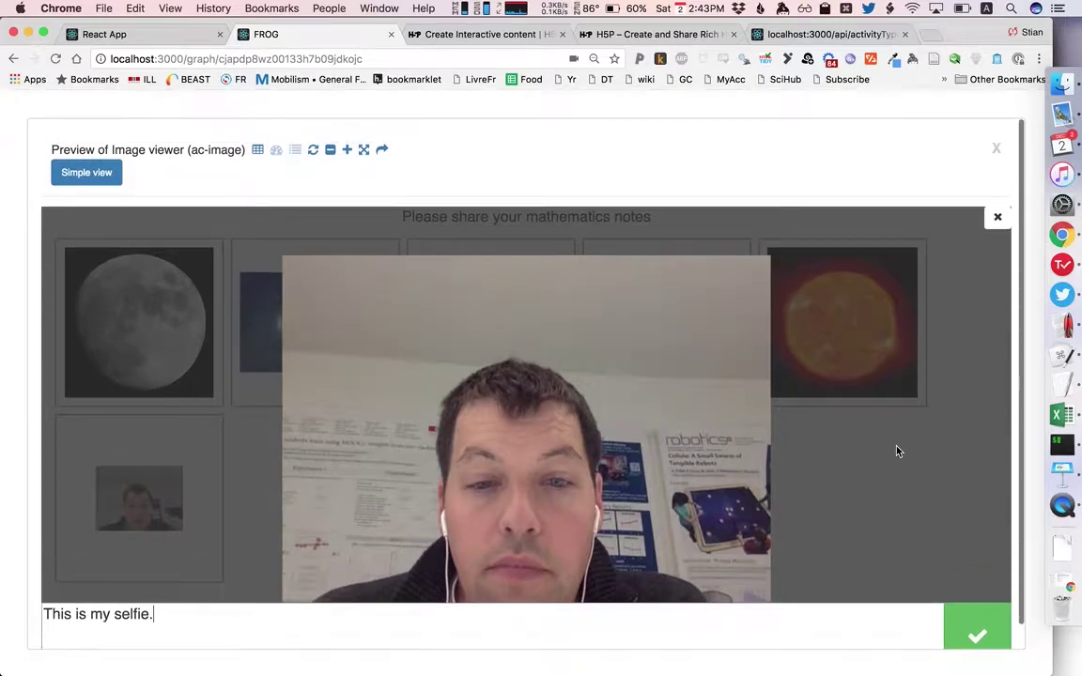
click(998, 155)
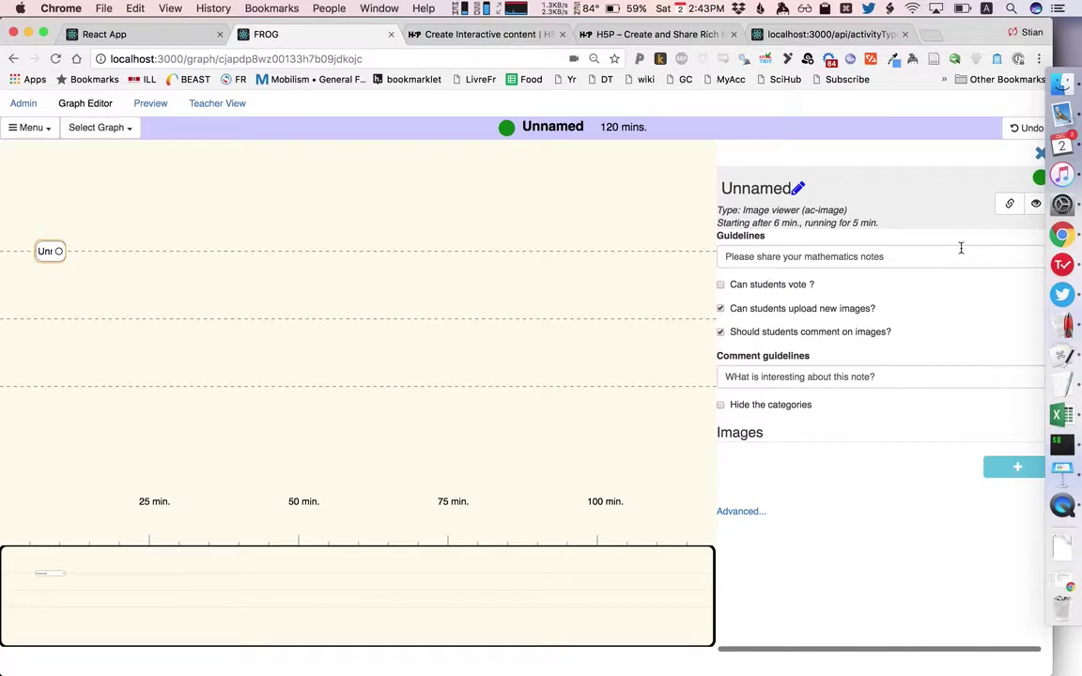
Copy the Image viewer's API link and load it in a new browser tab.
click(1011, 209)
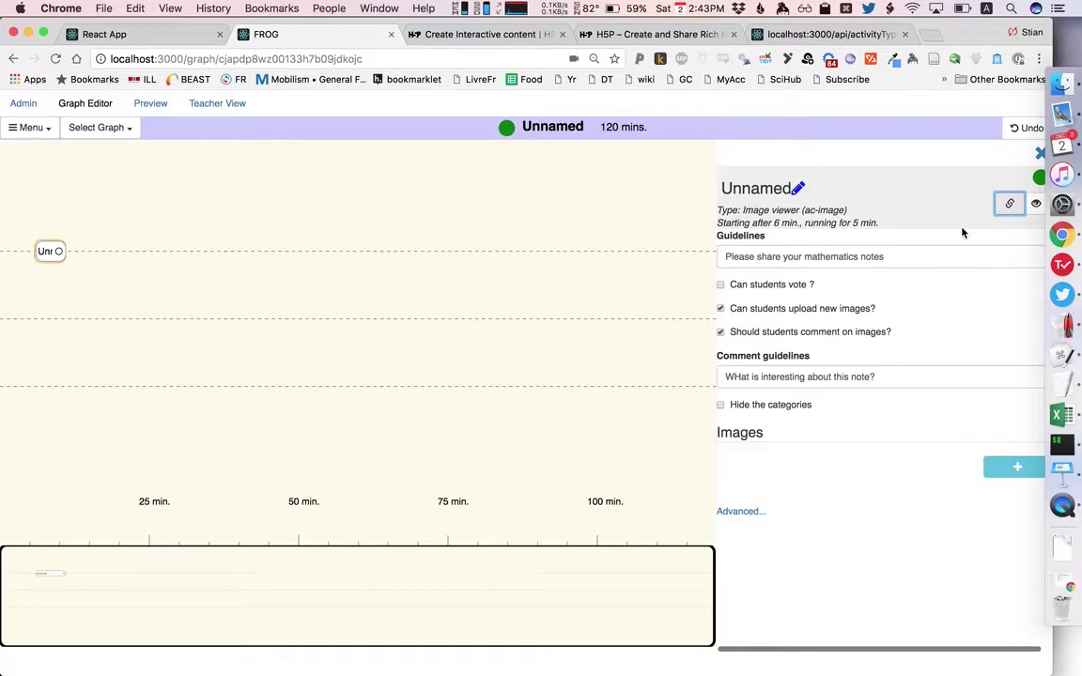
key(ctrl+t)
key(ctrl+v)
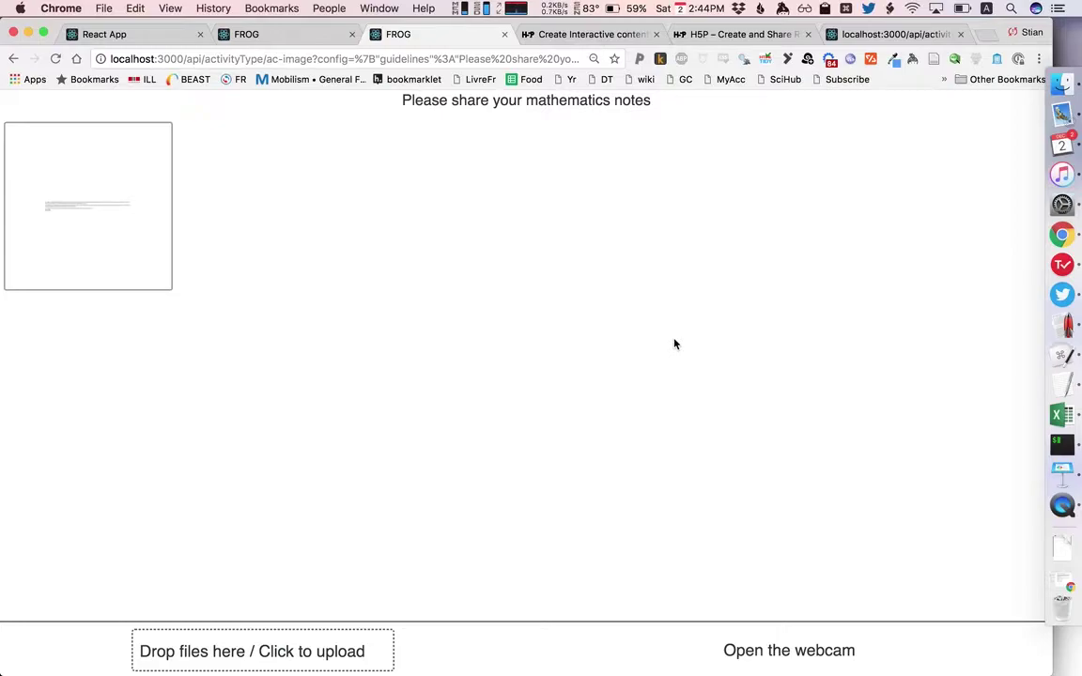
Arrange two browser windows side by side, both loading the local activity address.
key(super+alt+Left)
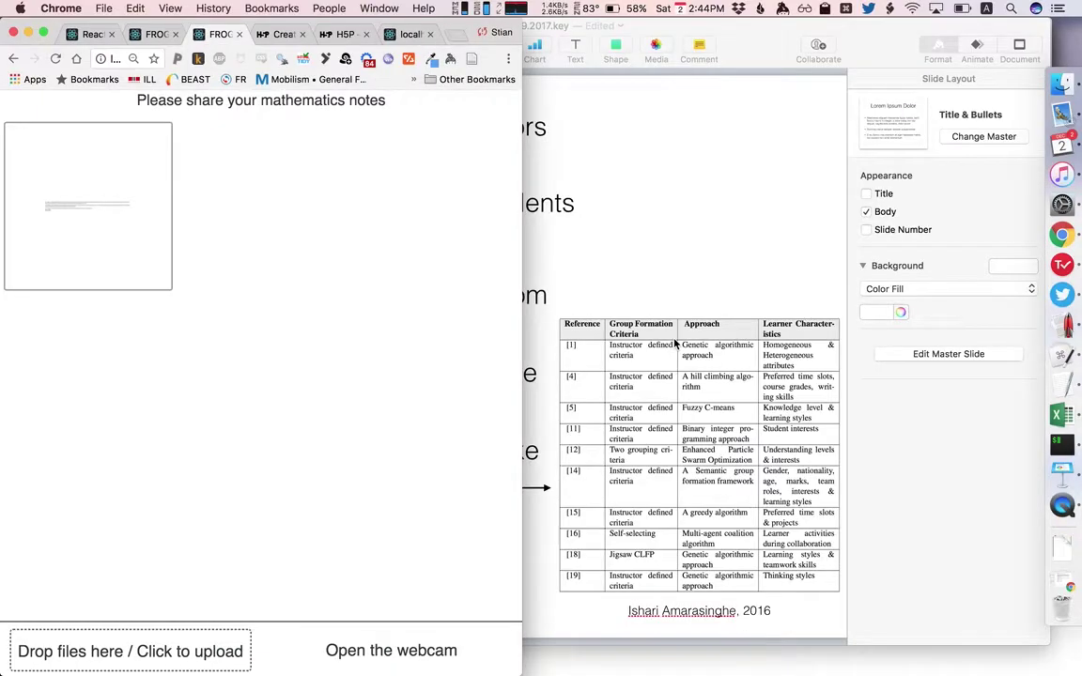
key(super+n)
key(super+alt+Right)
text(l)
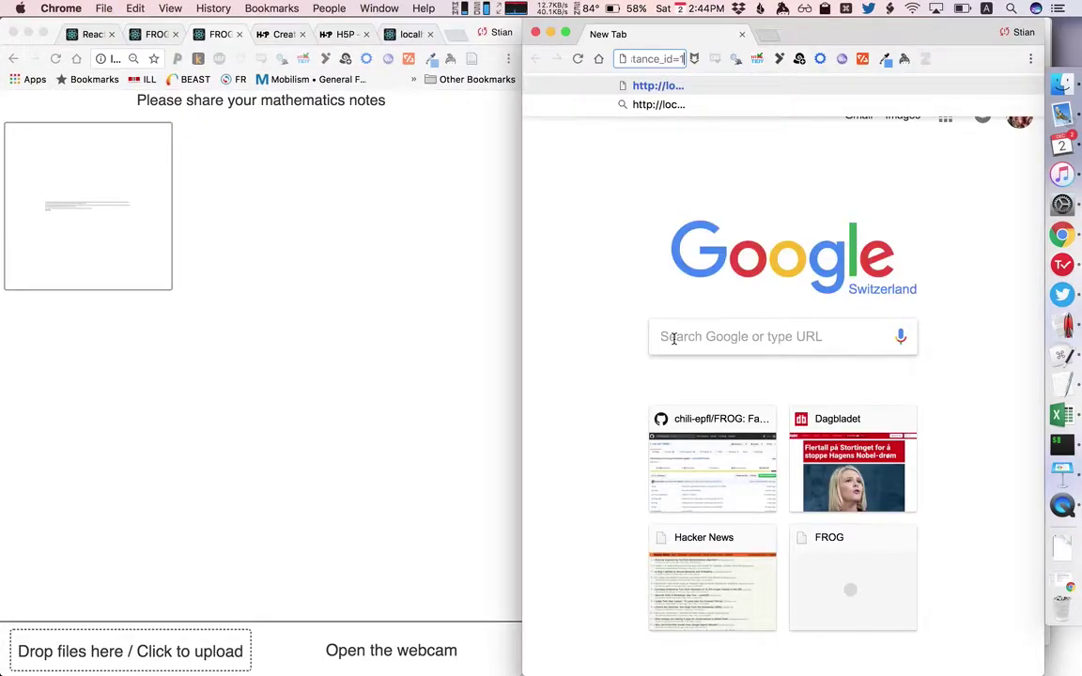
key(Return)
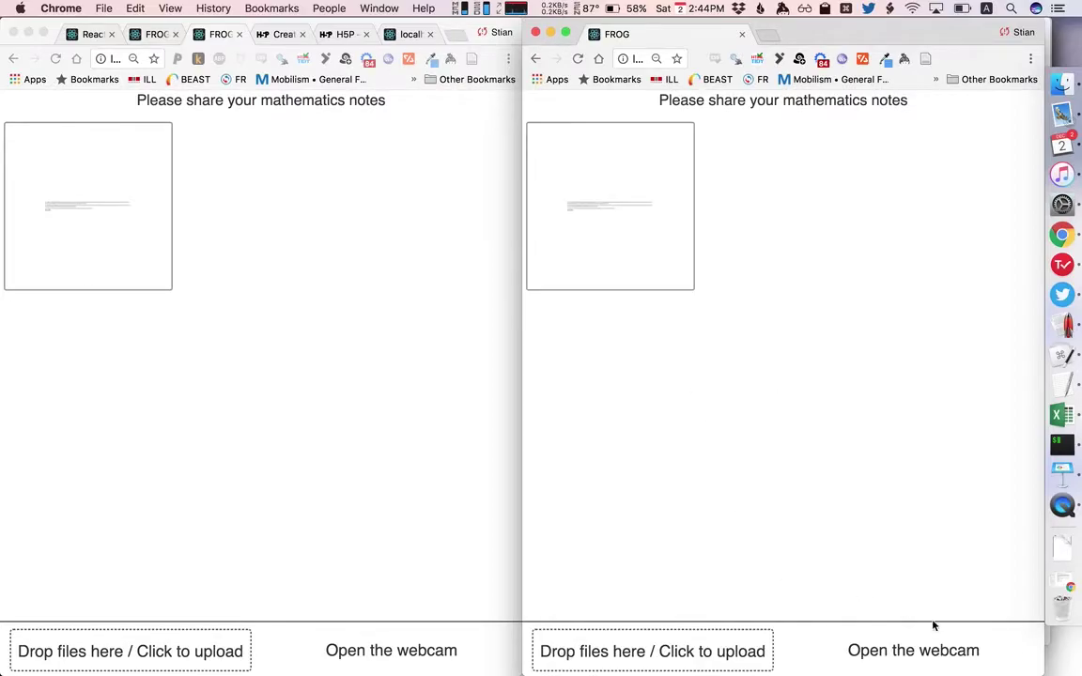
Take a webcam photo, open it in both windows and note 'If I start editing on one side'.
click(930, 652)
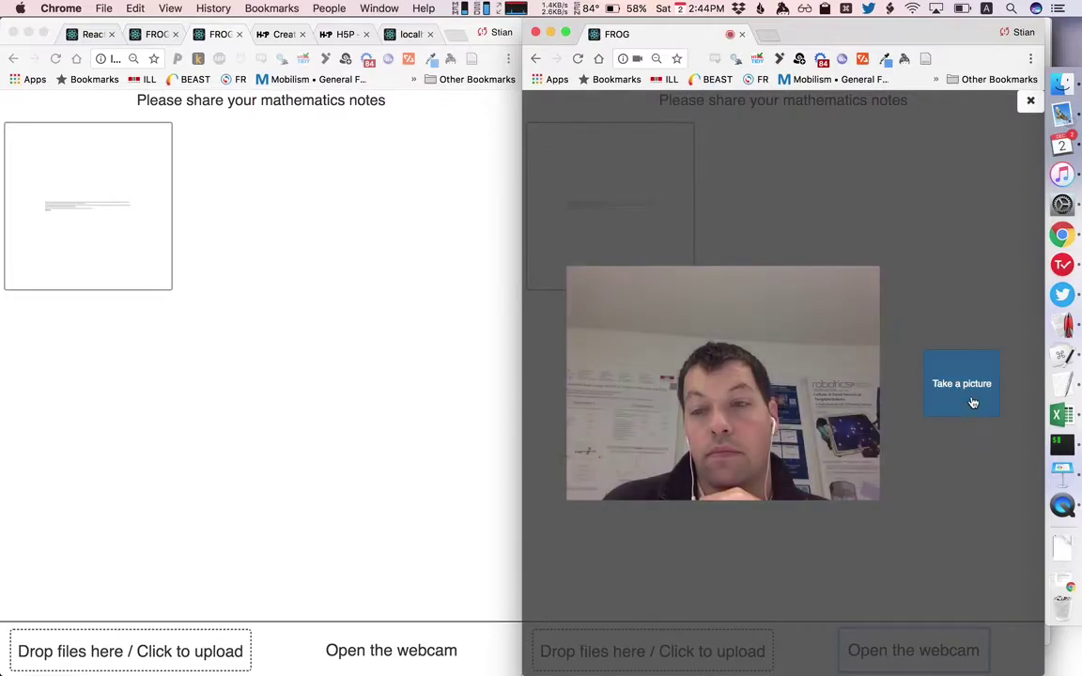
click(973, 403)
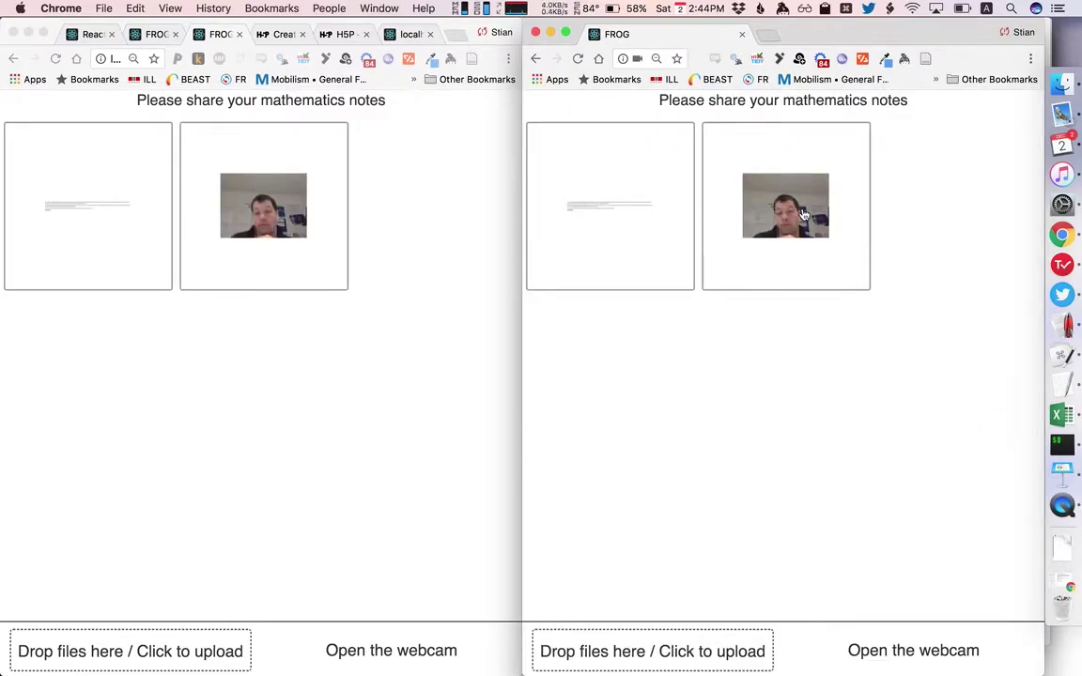
click(822, 235)
click(251, 161)
click(284, 229)
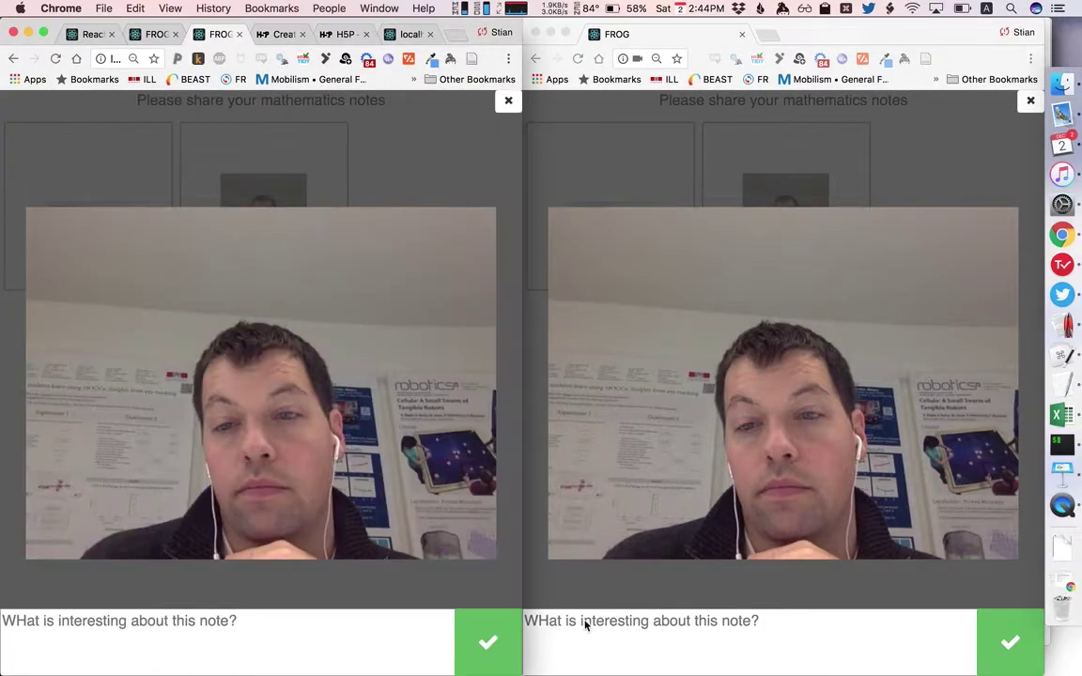
click(645, 633)
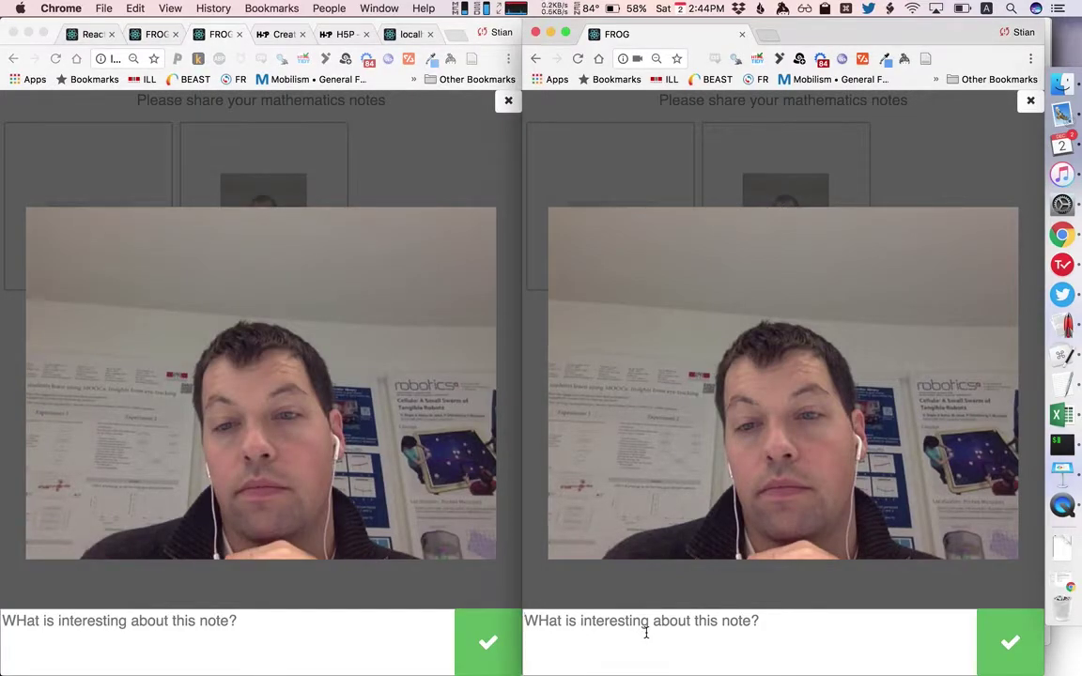
text(If I start editing on one side)
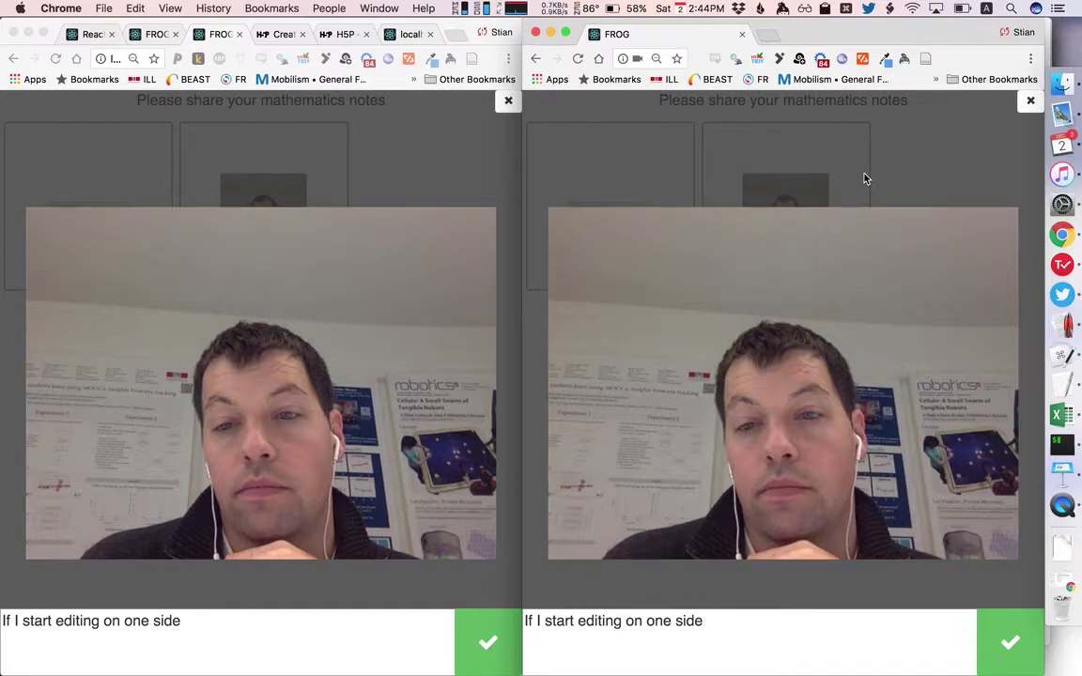
Shrink both windows to the top half and open a third window in the top-right quarter.
key(super+alt+Up)
click(409, 153)
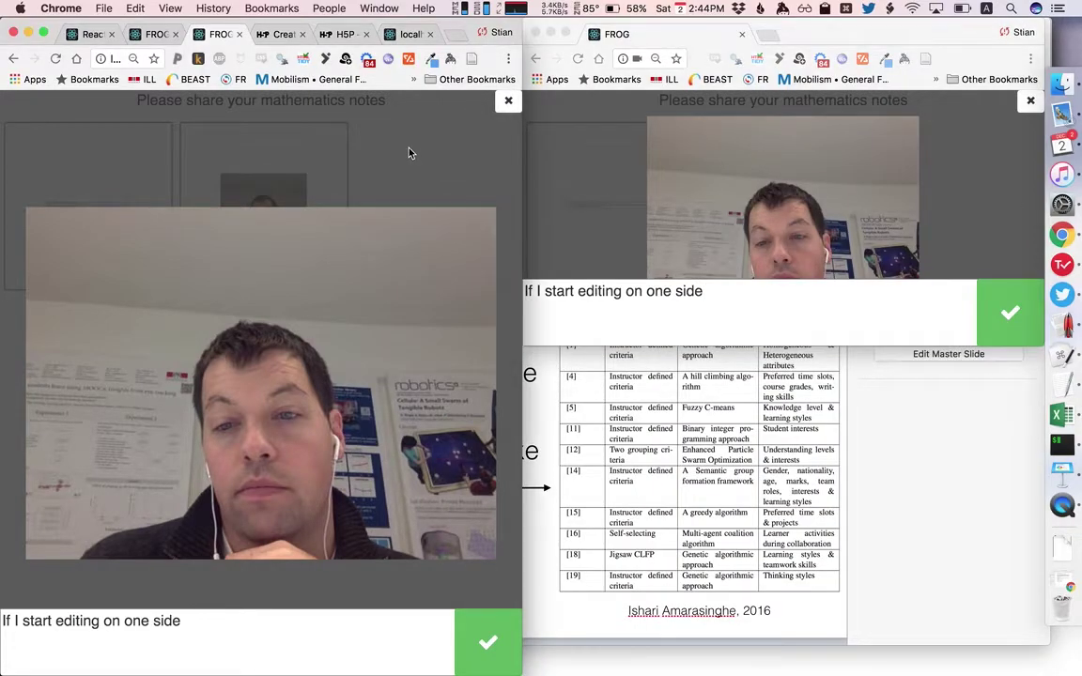
key(super+alt+Up)
key(super+n)
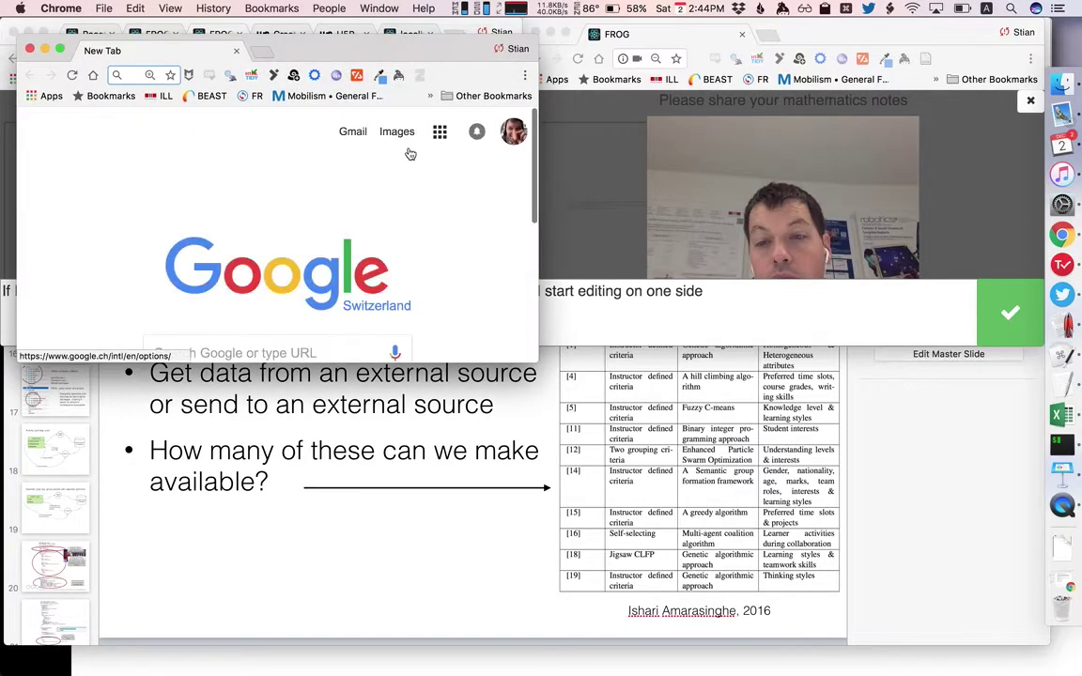
key(ctrl+super+Left)
Open the activity link with instance_id=2 in a new bottom-left window.
key(ctrl+super+Right)
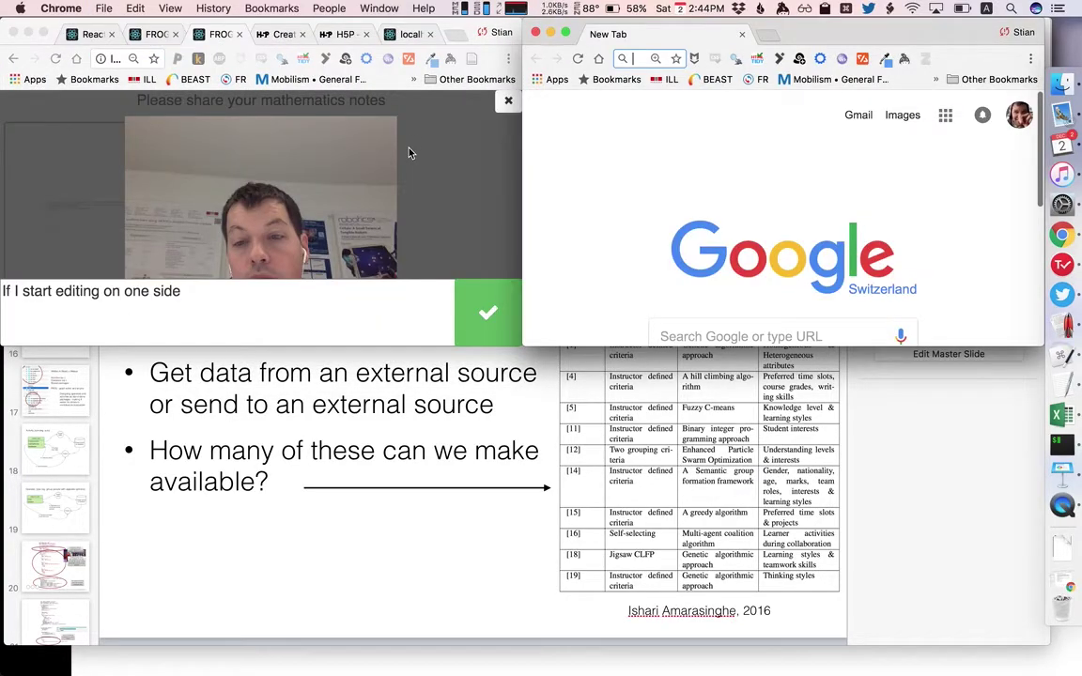
key(super+n)
key(ctrl+shift+super+Left)
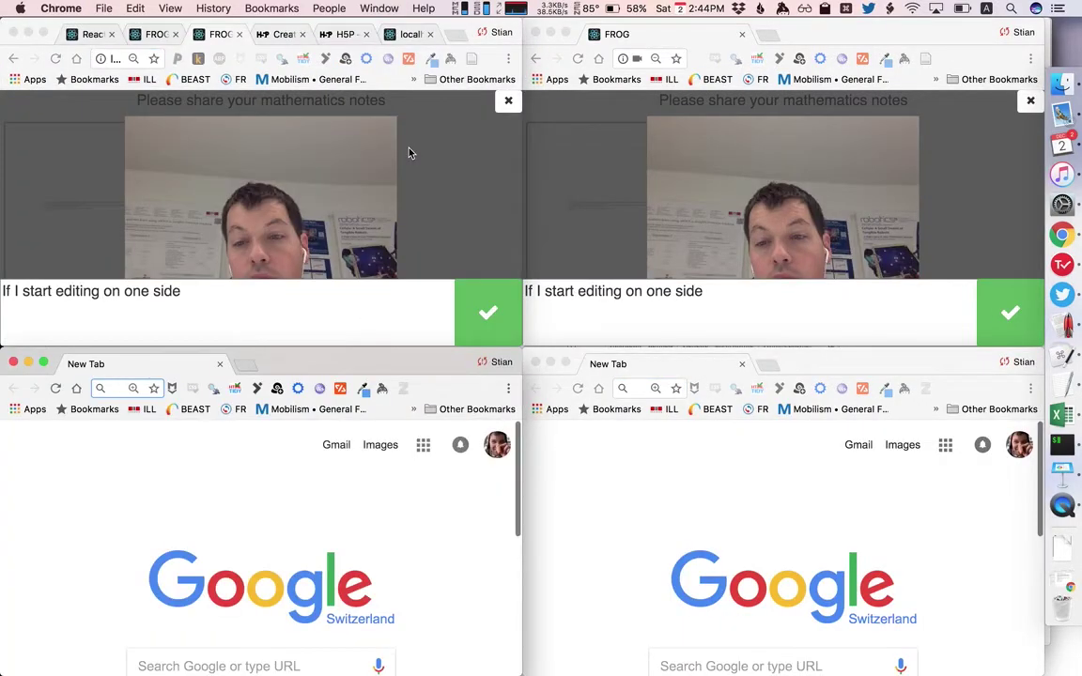
key(super+v)
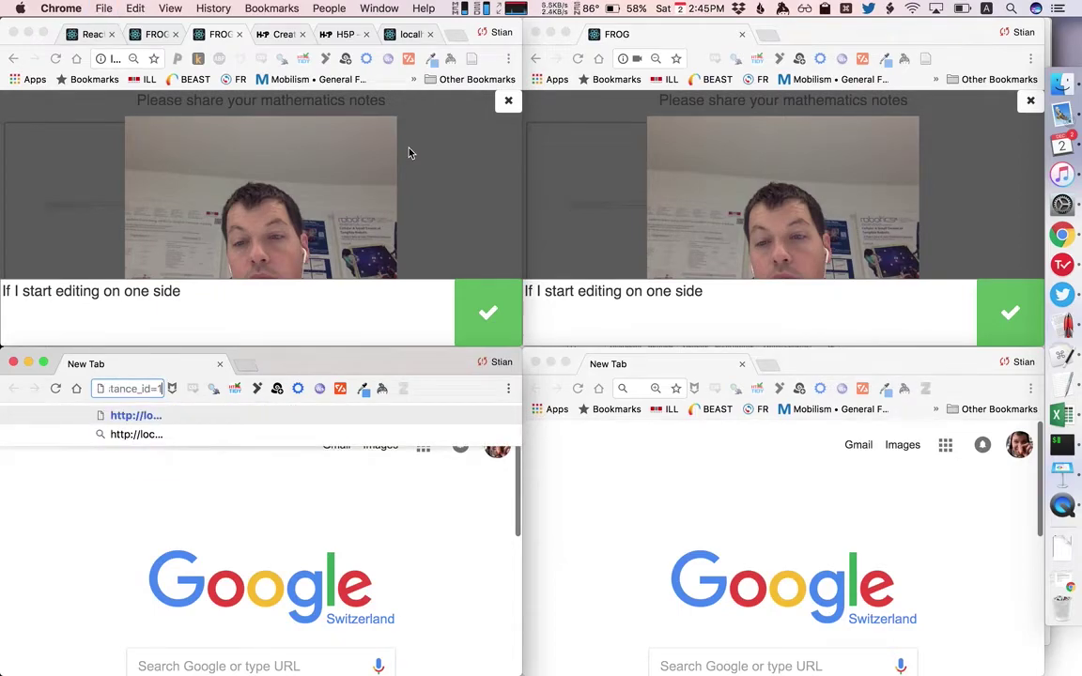
key(BackSpace)
text(2)
key(Return)
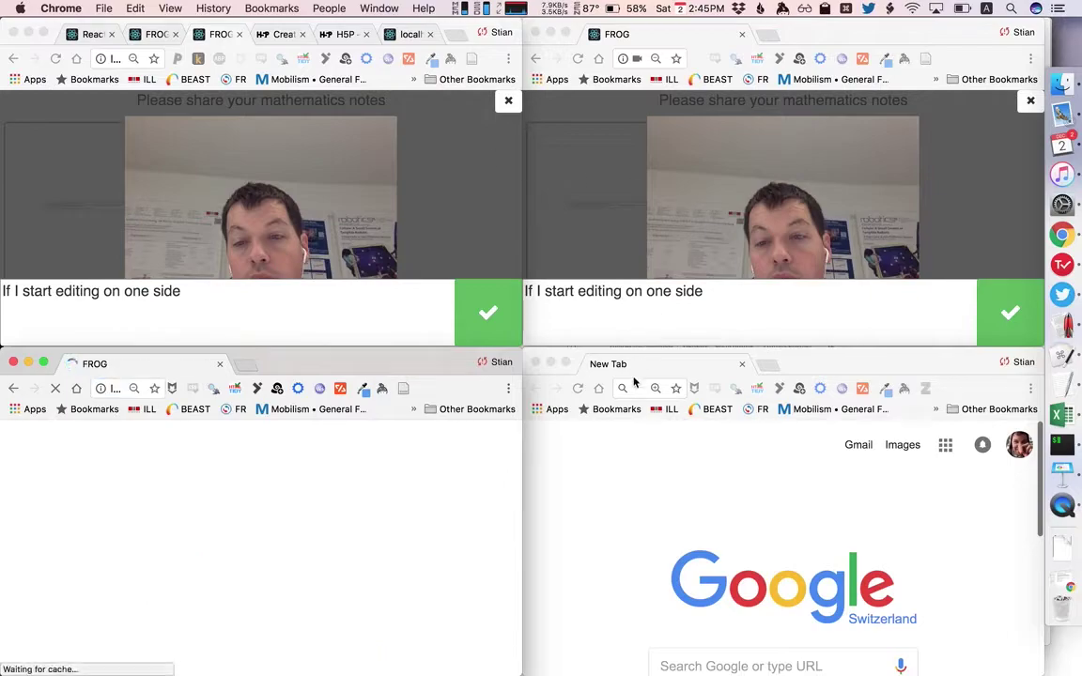
Load the activity link with instance 1 in the bottom-right window.
click(635, 386)
key(super+v)
key(Return)
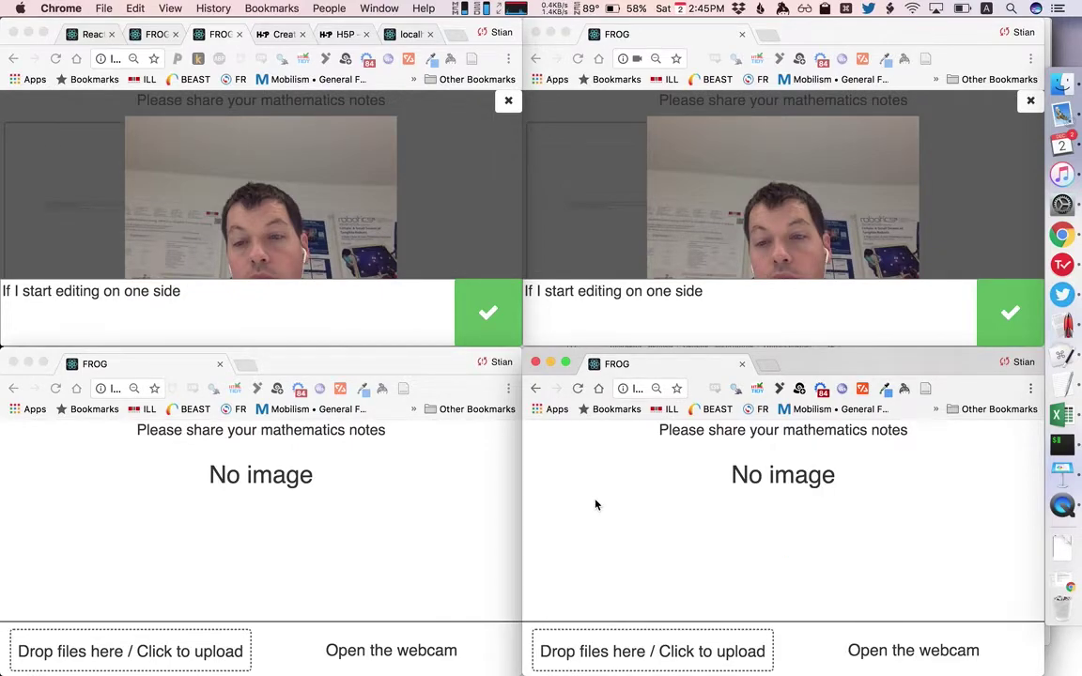
Take a webcam photo in the bottom-right instance and close the top-left enlarged photo.
click(884, 650)
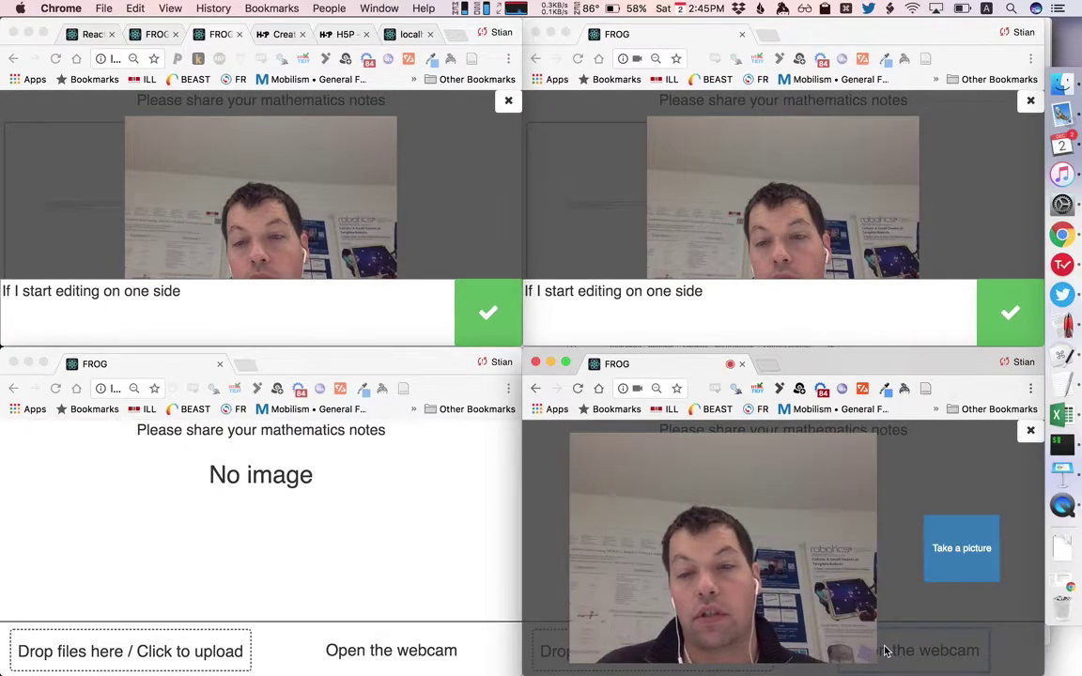
click(949, 552)
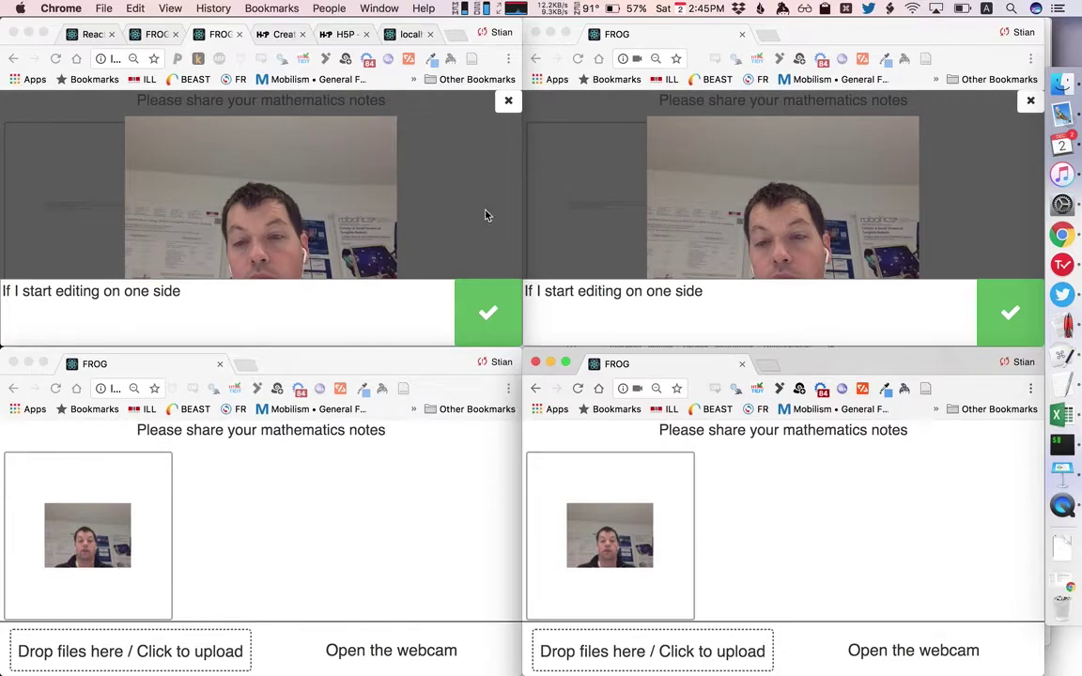
click(454, 103)
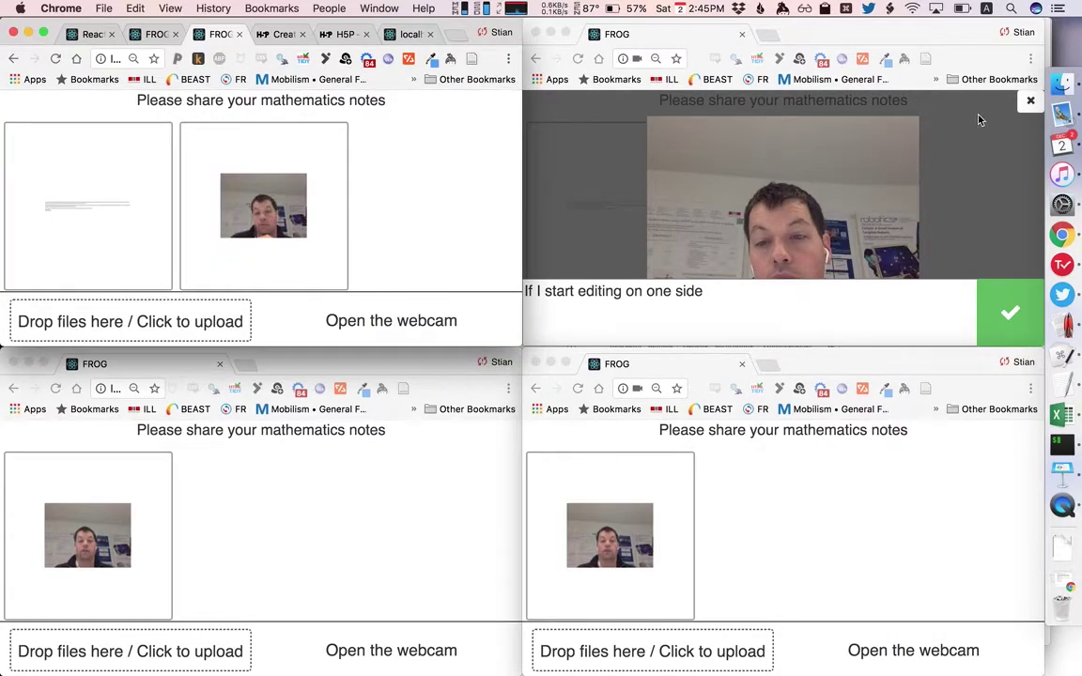
Close the top-right window's enlarged photo, reload that window, then close it.
click(1021, 108)
click(1028, 102)
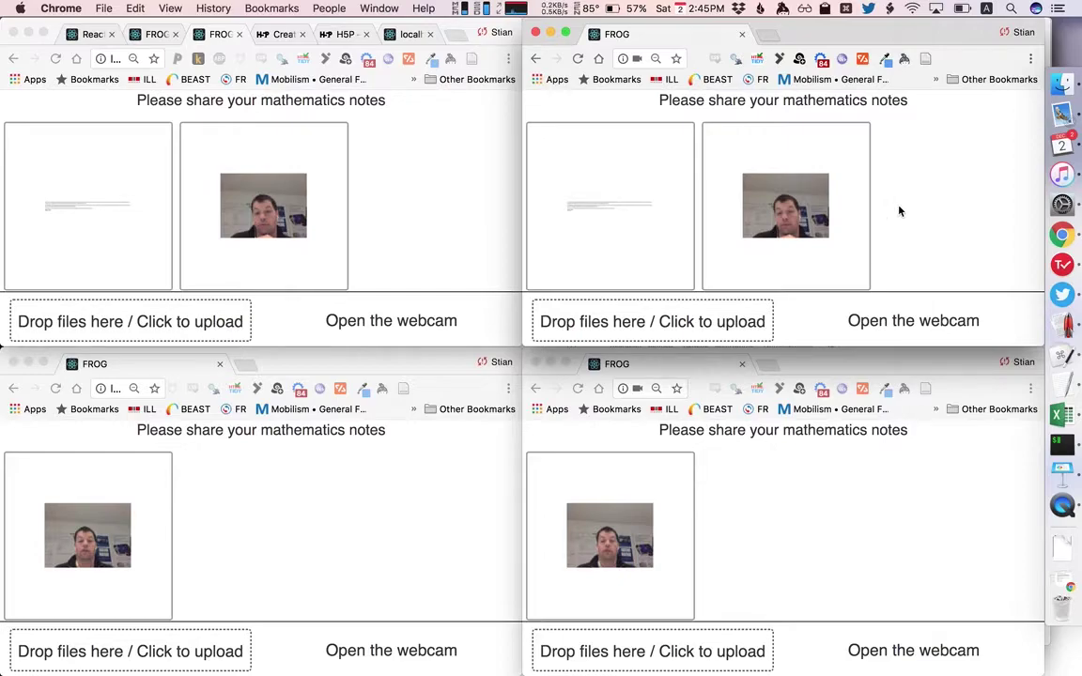
key(super+r)
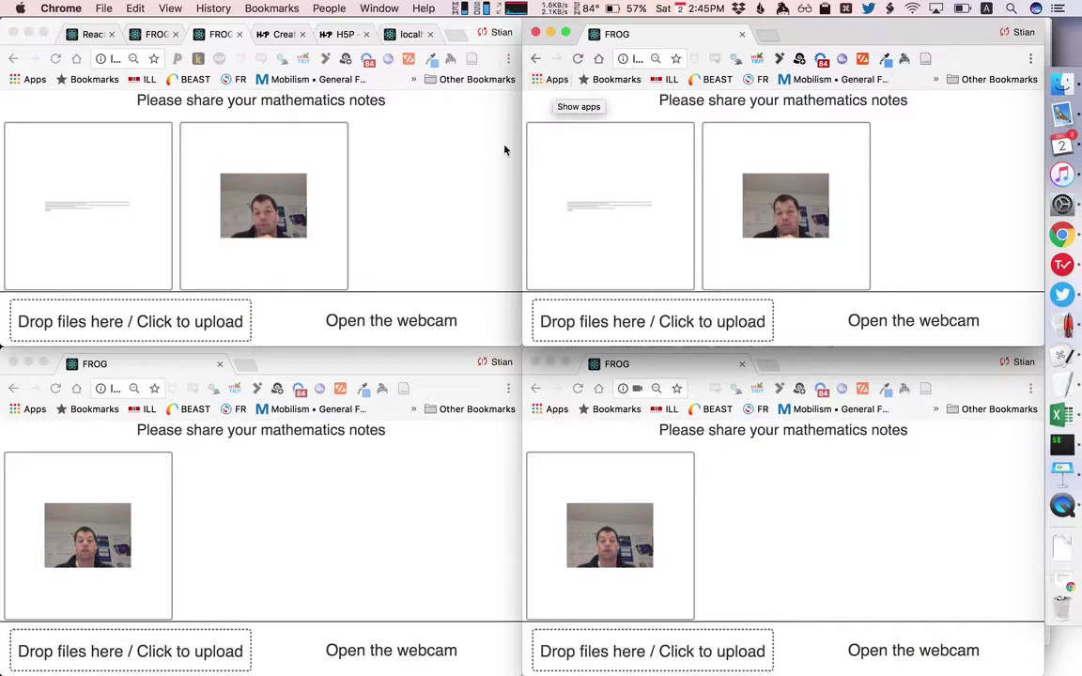
key(super+w)
Close the extra activity windows and maximise the remaining bottom-right one.
key(super+w)
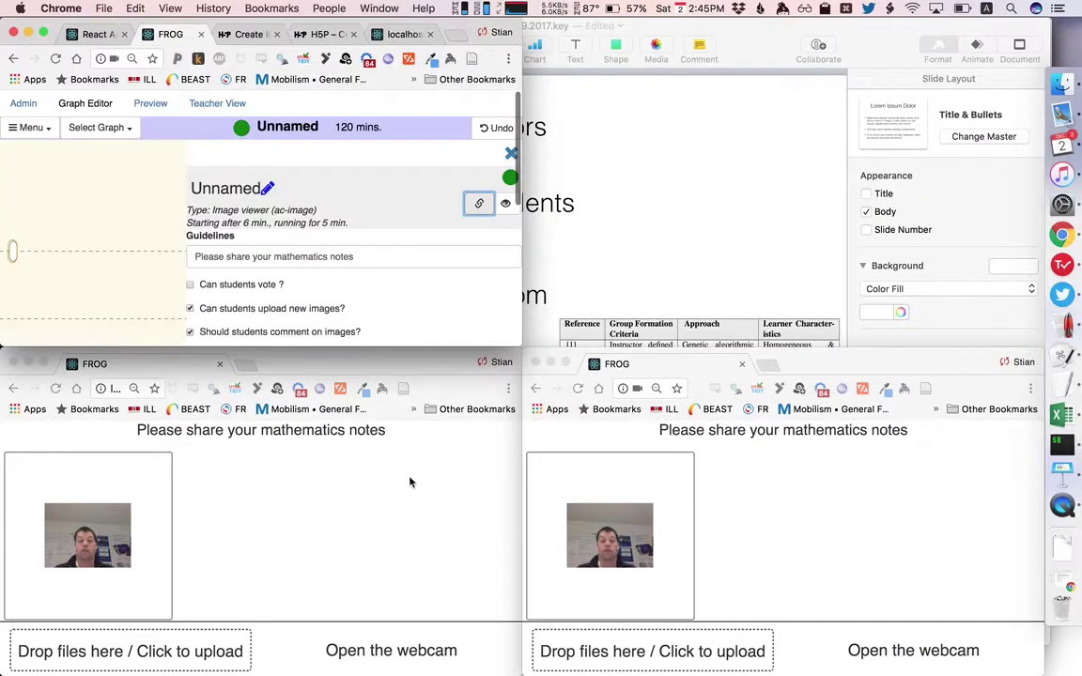
click(408, 482)
key(super+w)
click(828, 524)
key(alt+super+f)
Load localhost:3000/api/activityTypes and select 'activityTypes' at the end of the address.
click(226, 58)
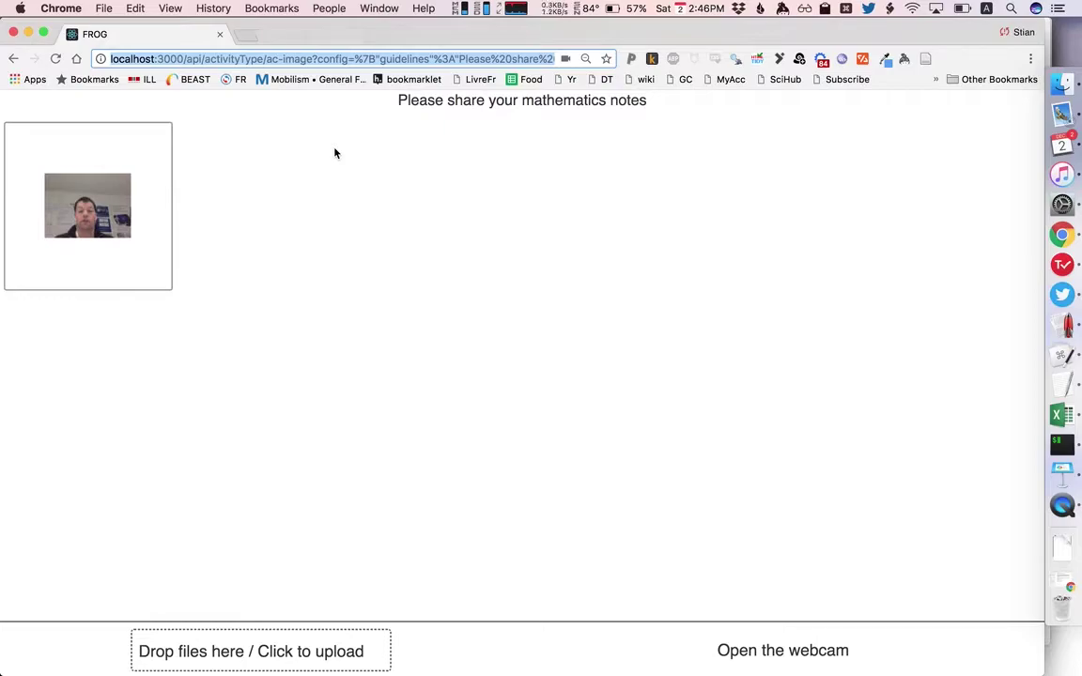
key(Left)
key(Right)
key(Right)
key(Right)
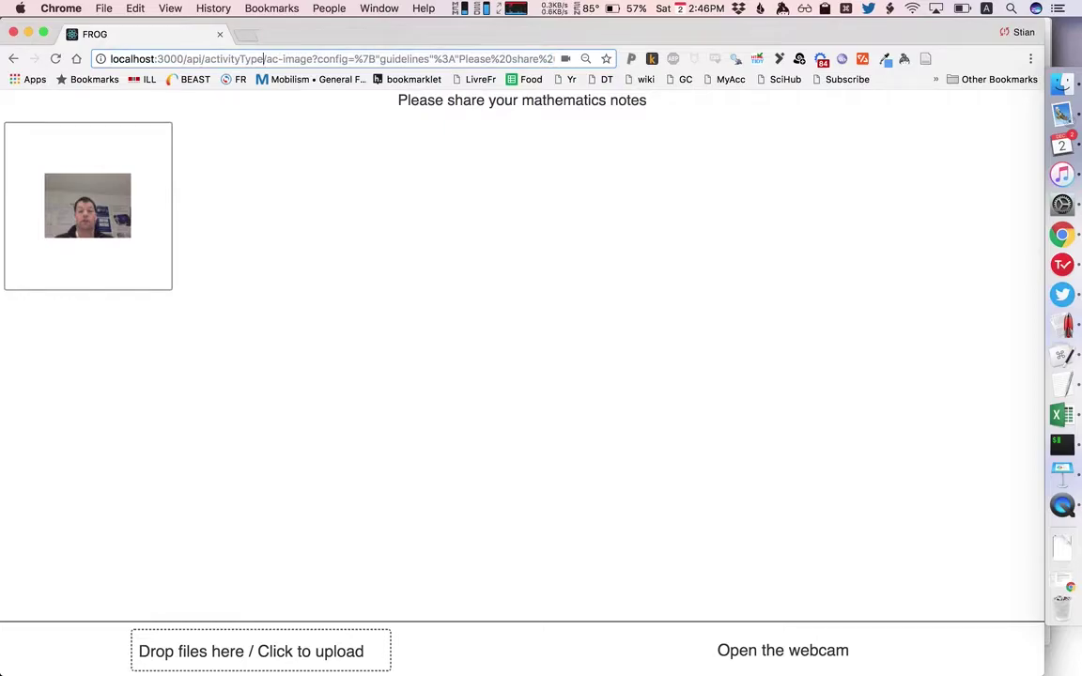
key(super+a)
text(localhost:3000/api/activityTypes)
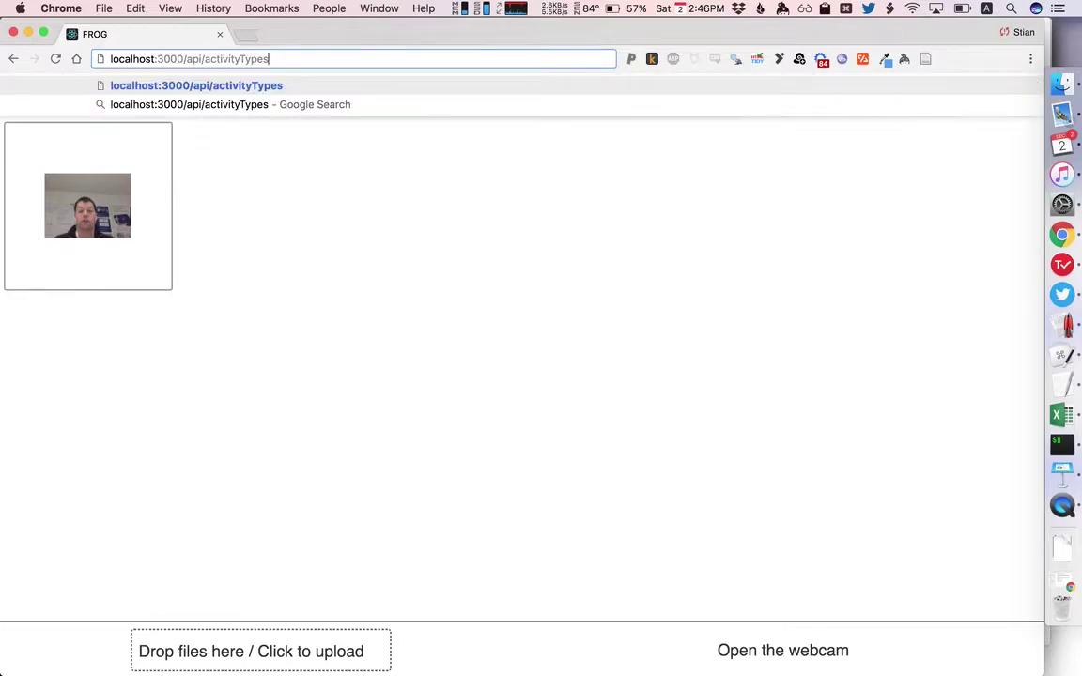
key(Return)
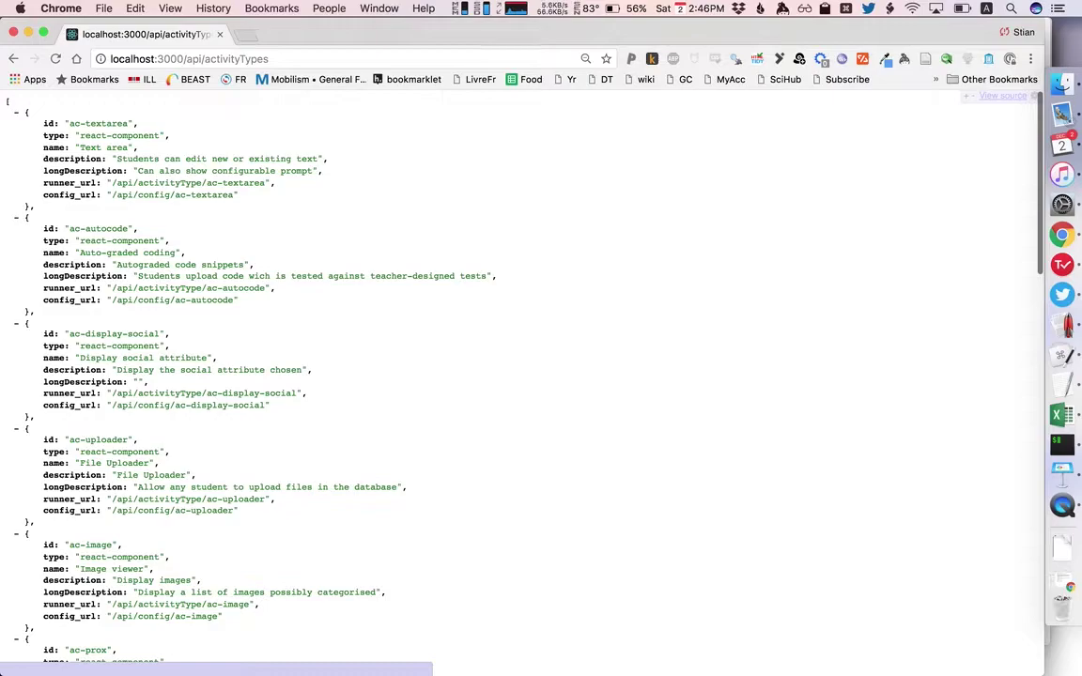
key(super+l)
key(Right)
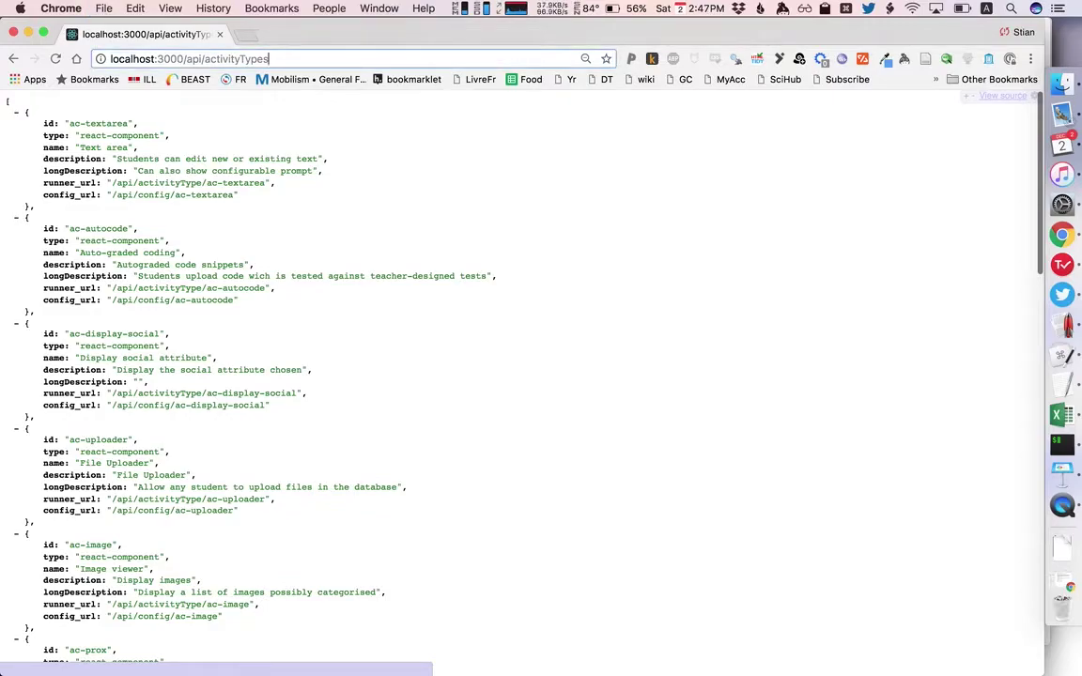
key(shift+Left)
key(shift+Left)
key(shift+Left)
key(shift+Left)
key(shift+Left)
key(shift+Left)
key(shift+Left)
key(shift+Left)
key(shift+Left)
key(shift+Left)
key(shift+Left)
key(shift+Left)
key(shift+Left)
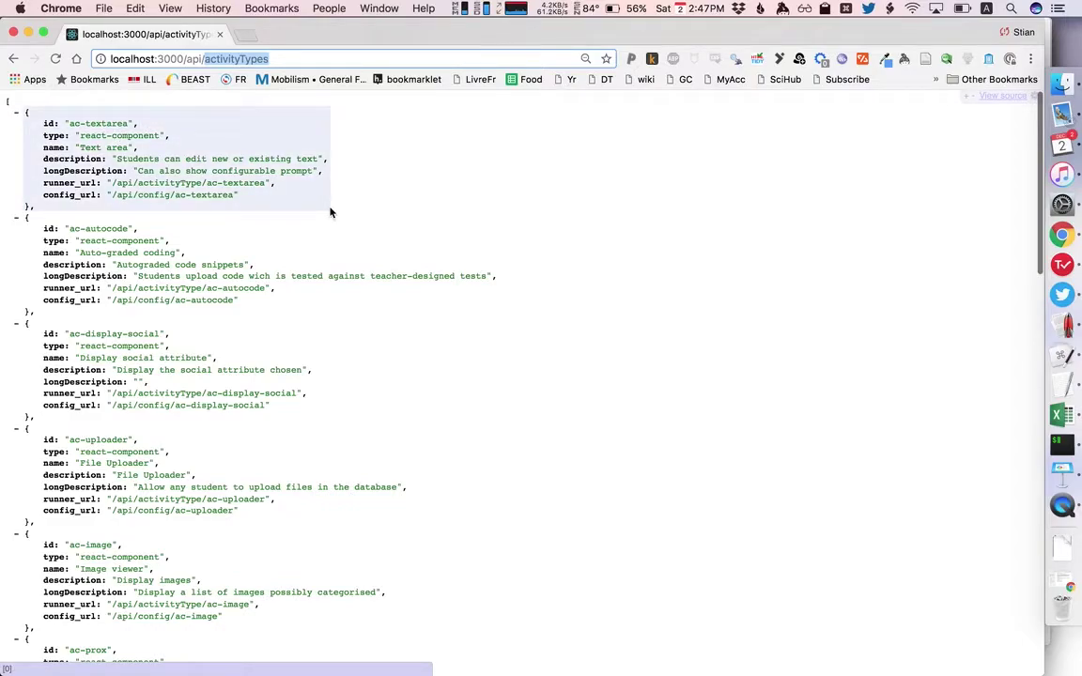
Load the config/ac-textarea form and set its optional title to 'This is the title'.
text(config/)
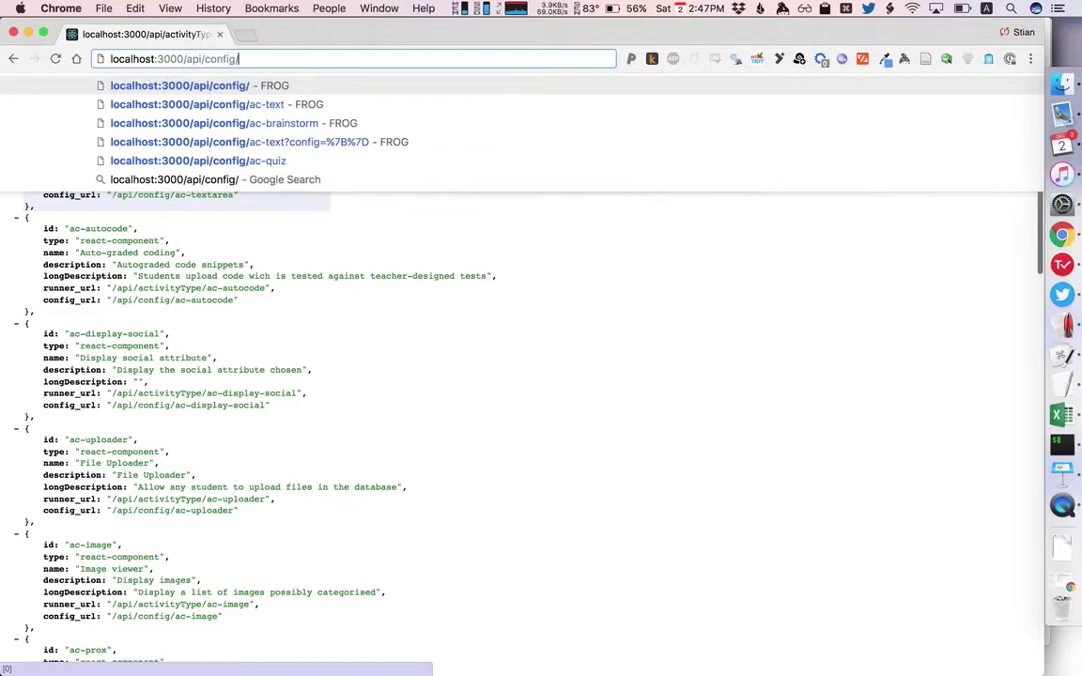
text(ac-textarea)
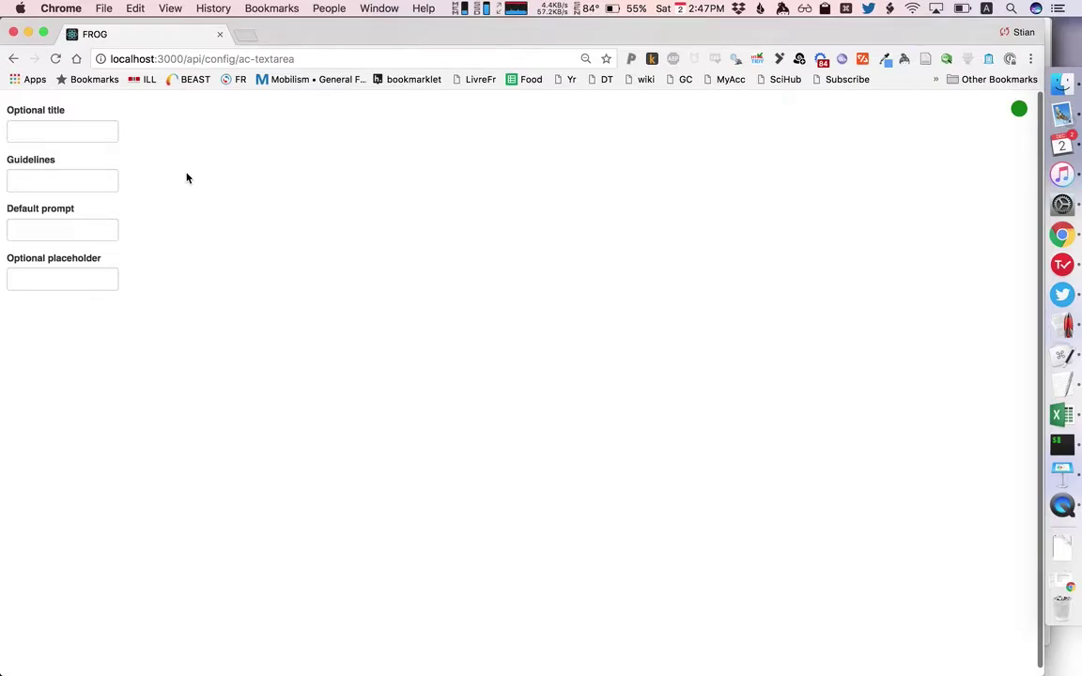
click(111, 130)
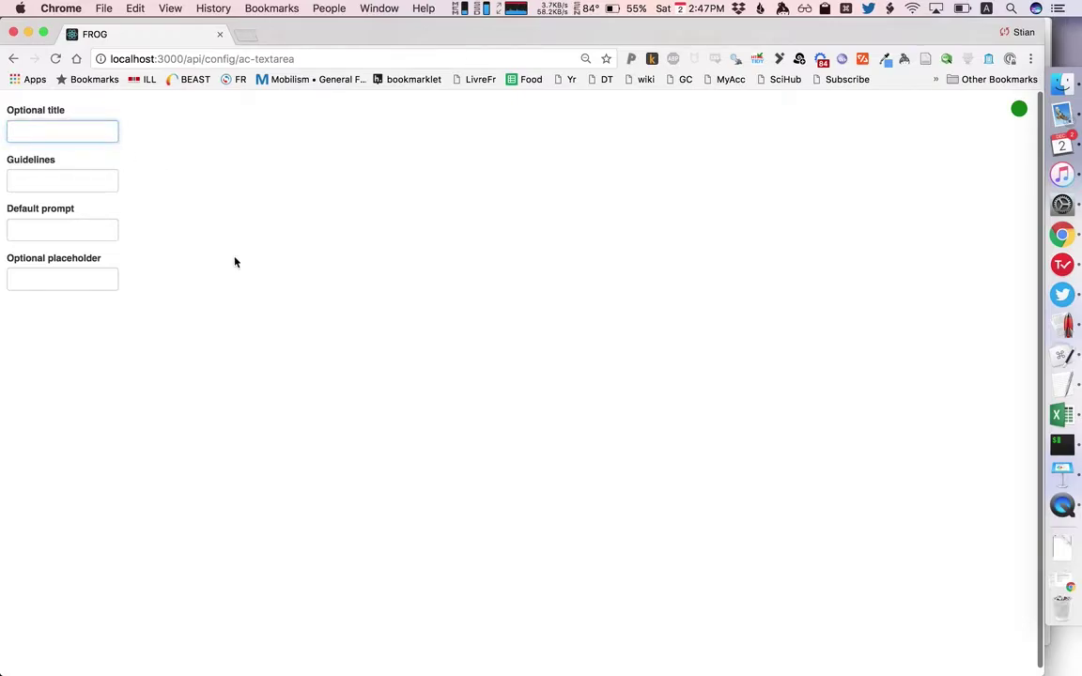
text(This is the title)
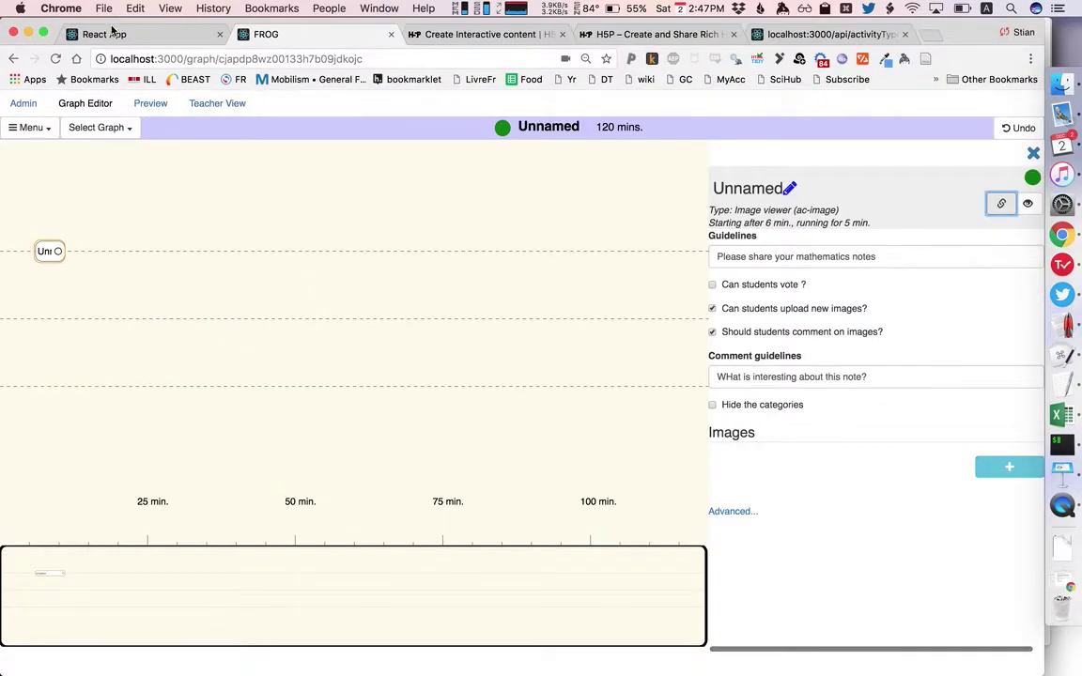
Bring up the FROG API test bed tab and start the H5P Interactive Video playing.
click(112, 33)
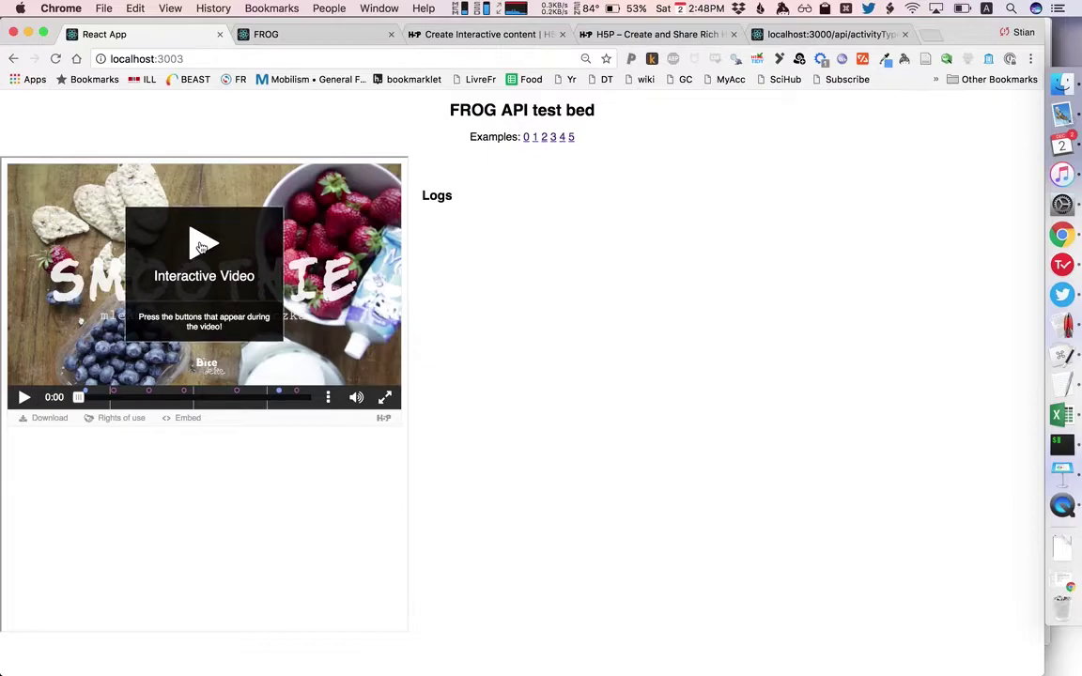
click(200, 246)
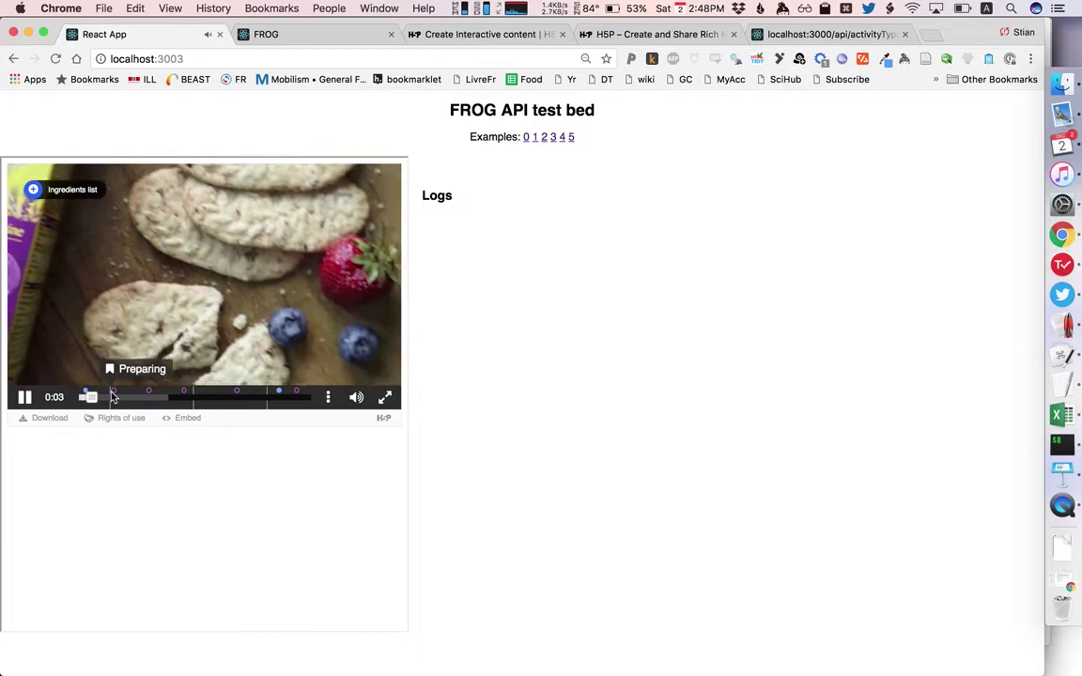
Mute the video, open the berry multiple-choice quiz, and inspect the logged 'attempted' statement.
click(355, 398)
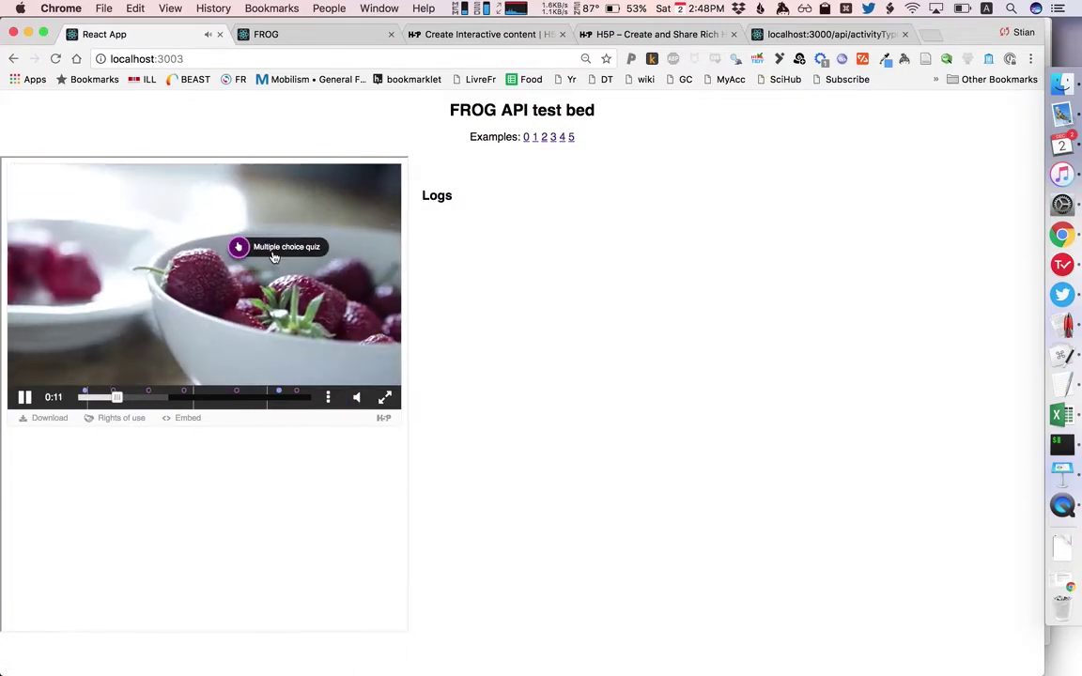
click(273, 248)
scroll(536, 364, up, 3)
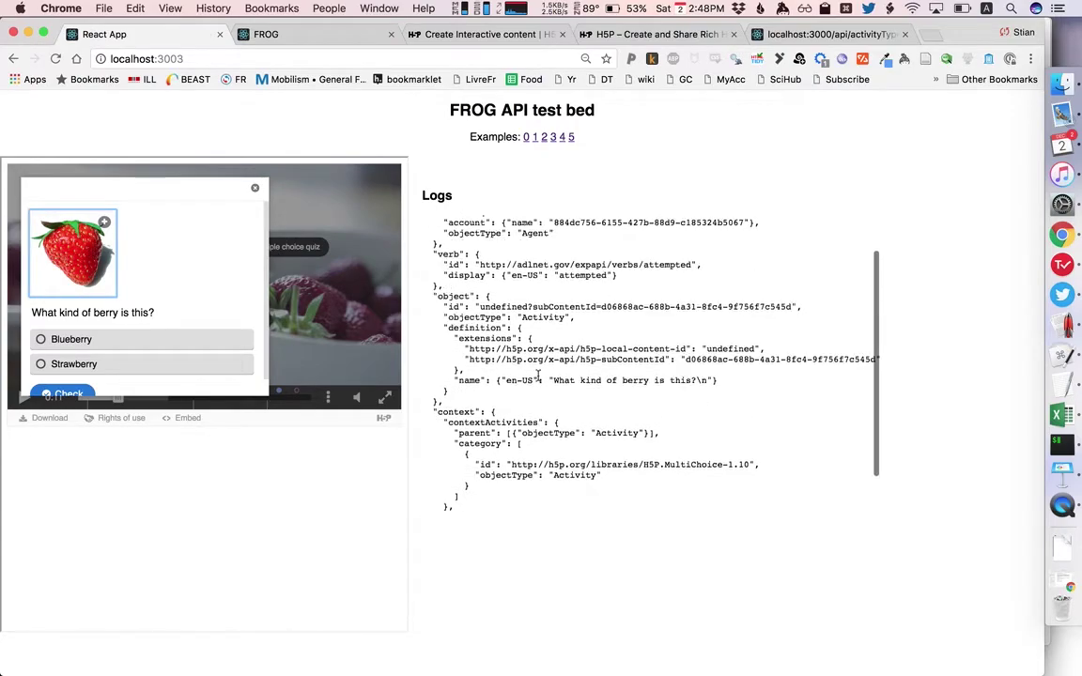
scroll(537, 371, down, 3)
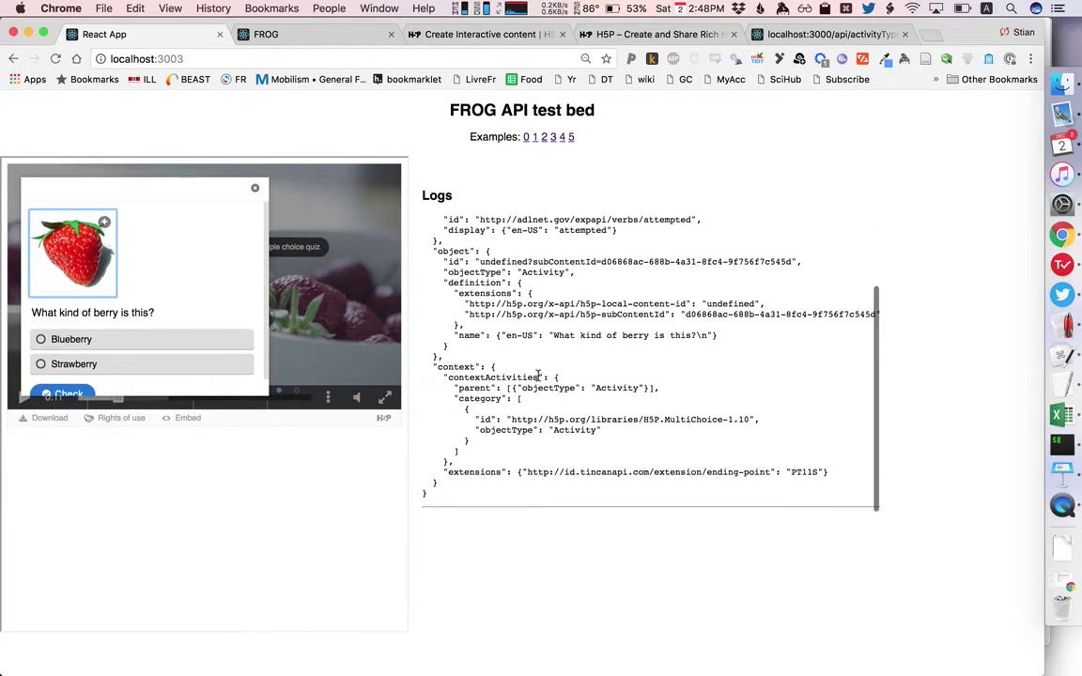
scroll(538, 375, up, 3)
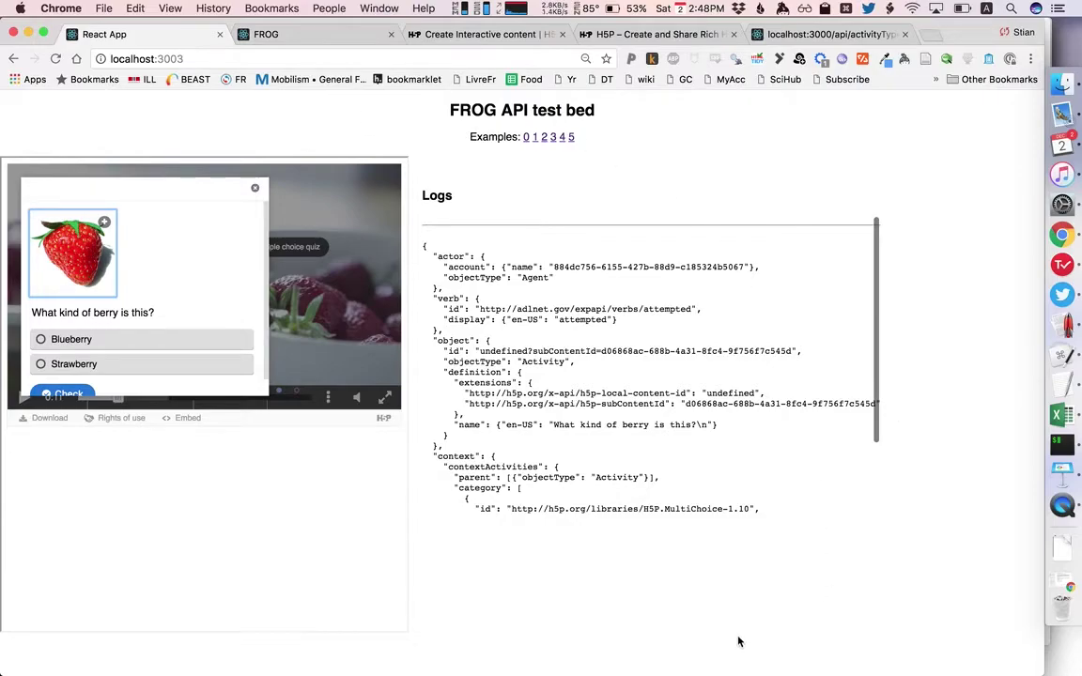
scroll(627, 405, down, 1)
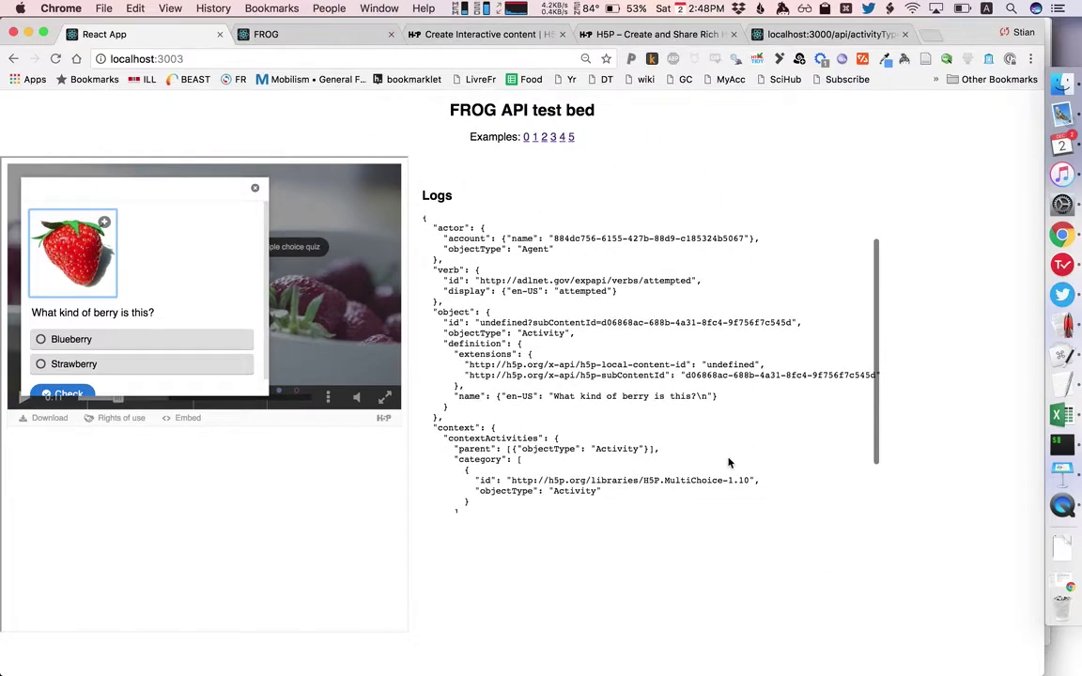
scroll(727, 464, down, 3)
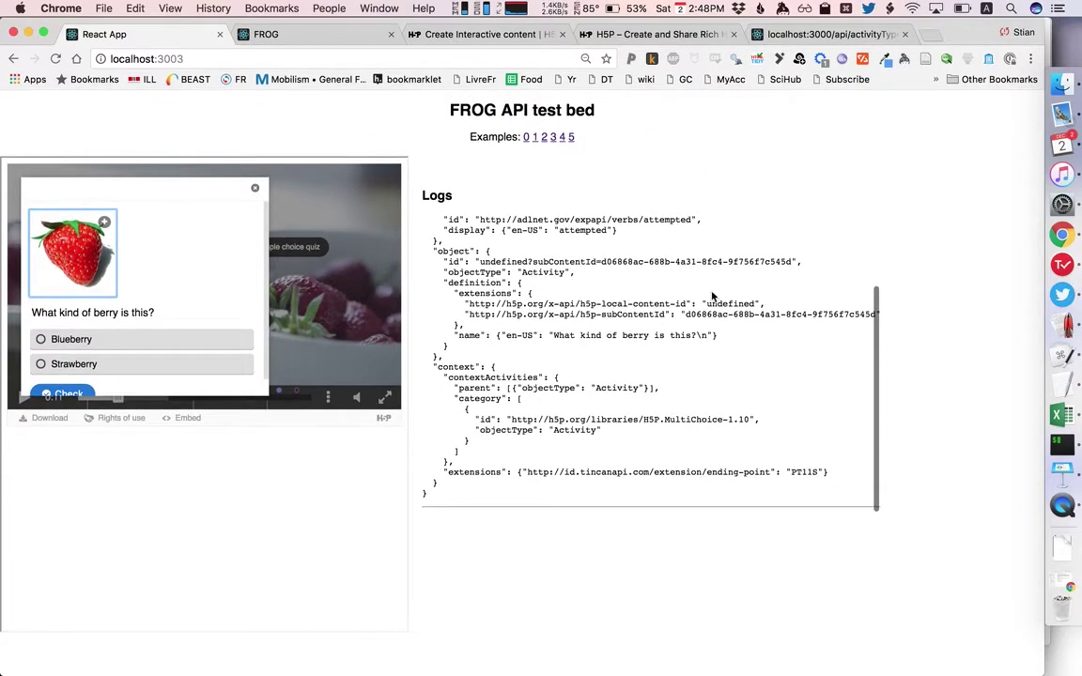
scroll(670, 401, up, 3)
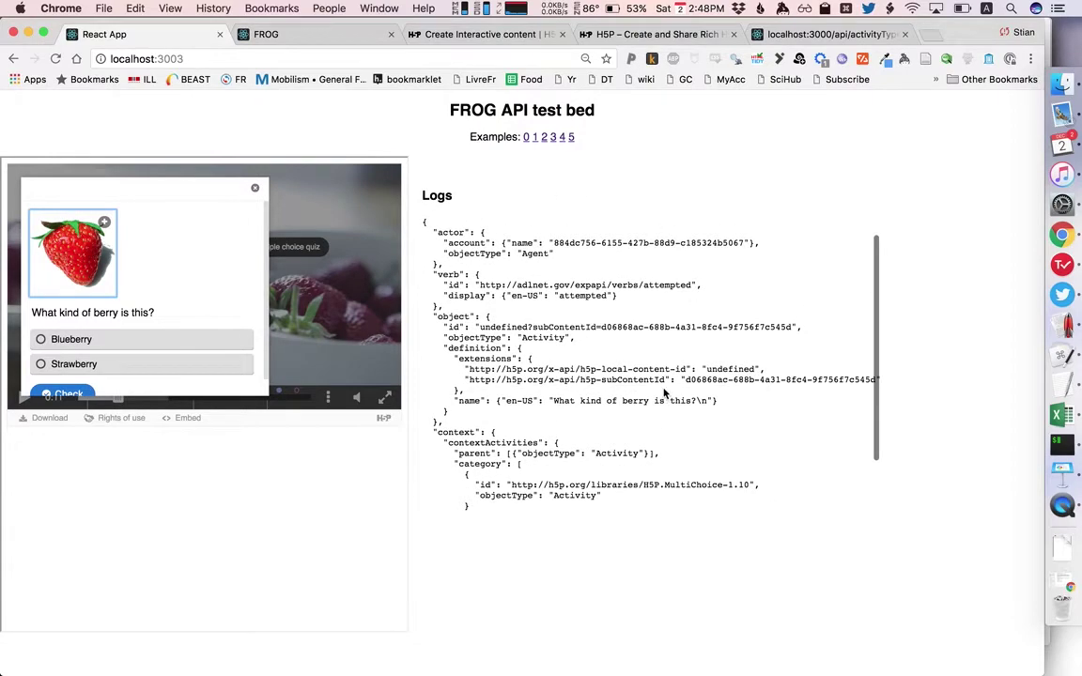
scroll(664, 393, down, 3)
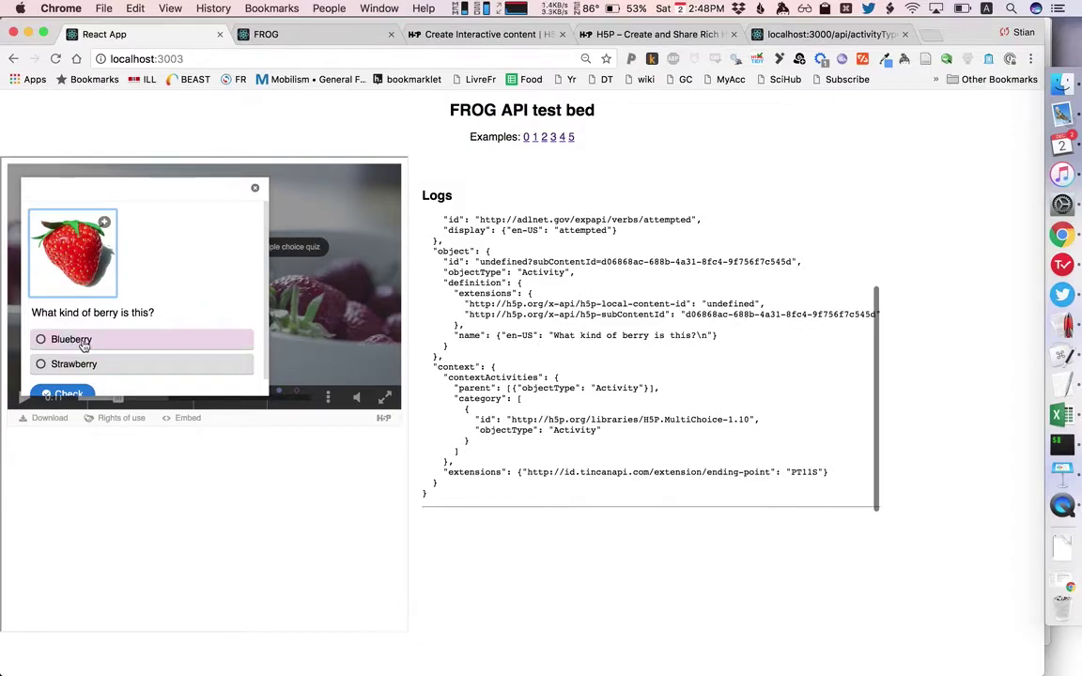
Answer Blueberry in the berry quiz, check it, then close the quiz popup.
click(81, 343)
click(68, 391)
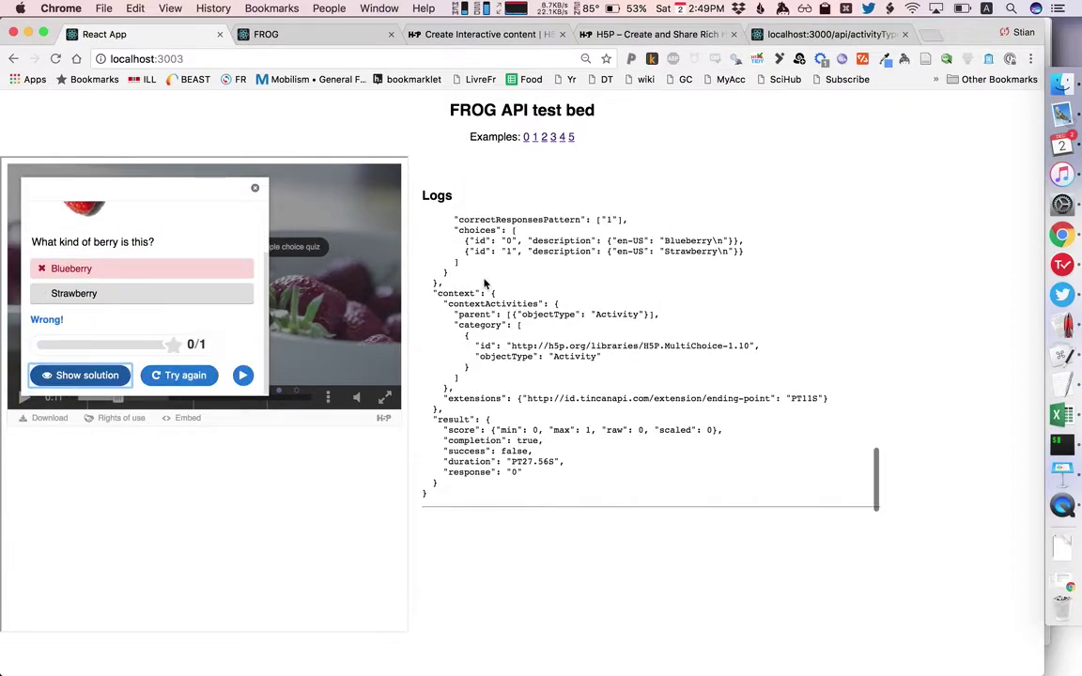
scroll(484, 284, up, 1)
scroll(485, 284, up, 2)
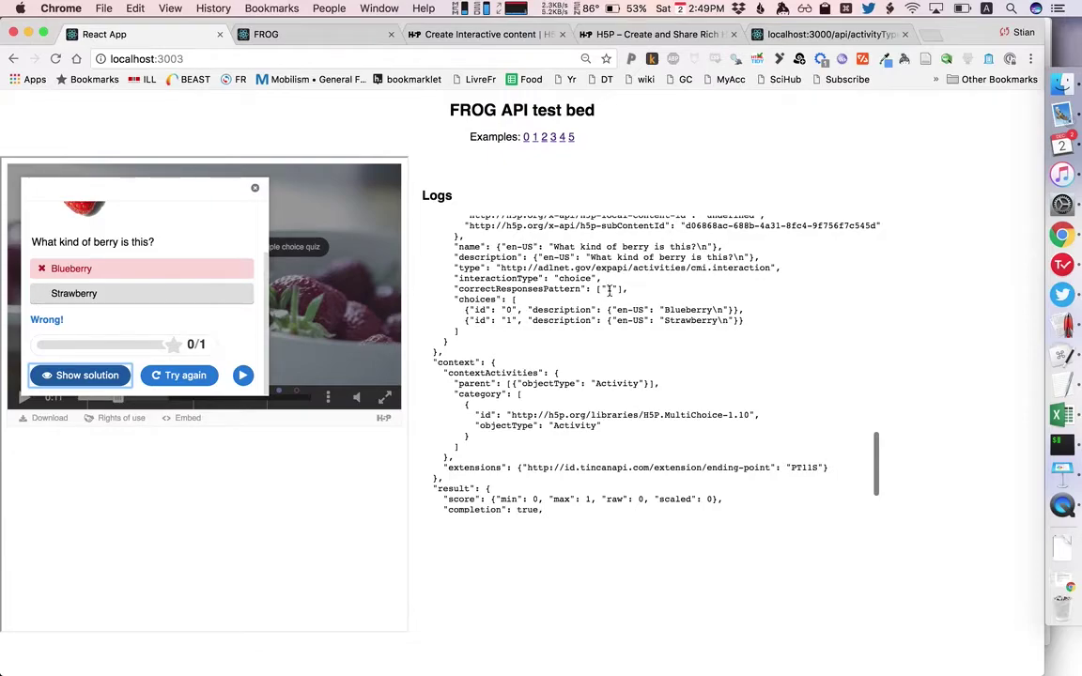
scroll(539, 324, down, 3)
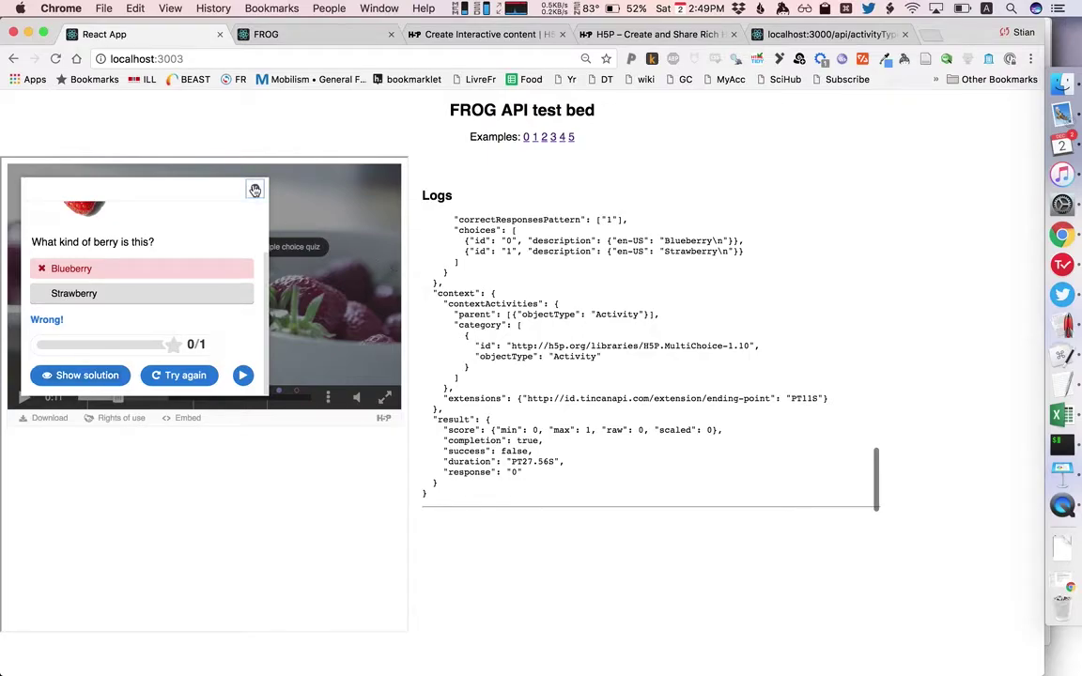
click(254, 188)
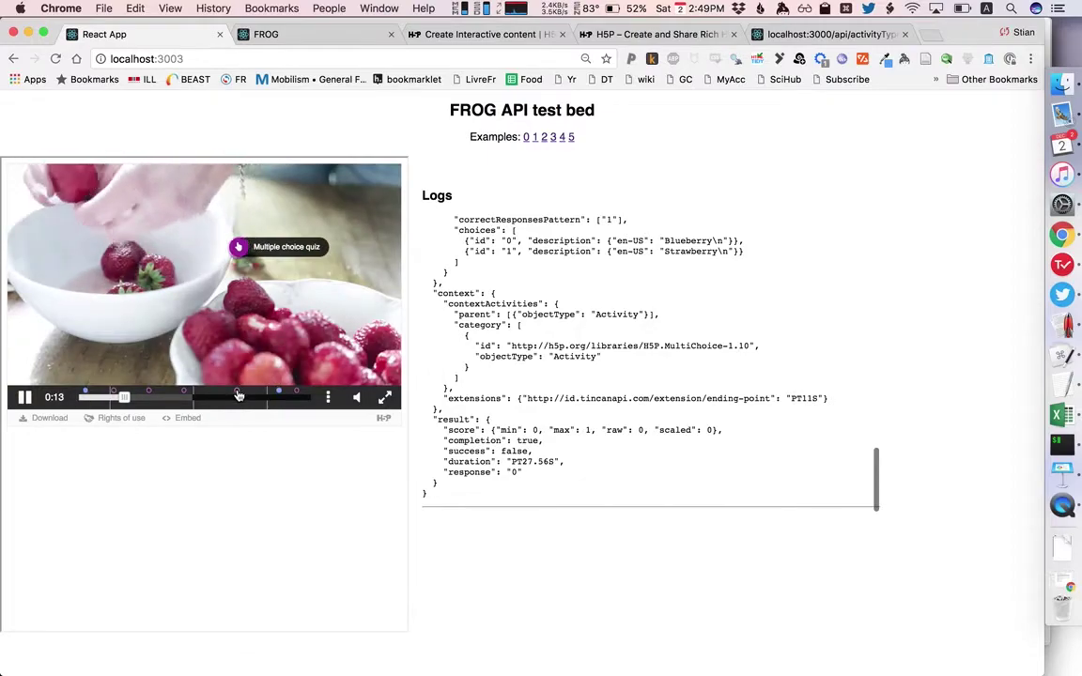
In the drag-and-drop quiz, drop the strawberry onto the smoothie and show the score.
click(262, 246)
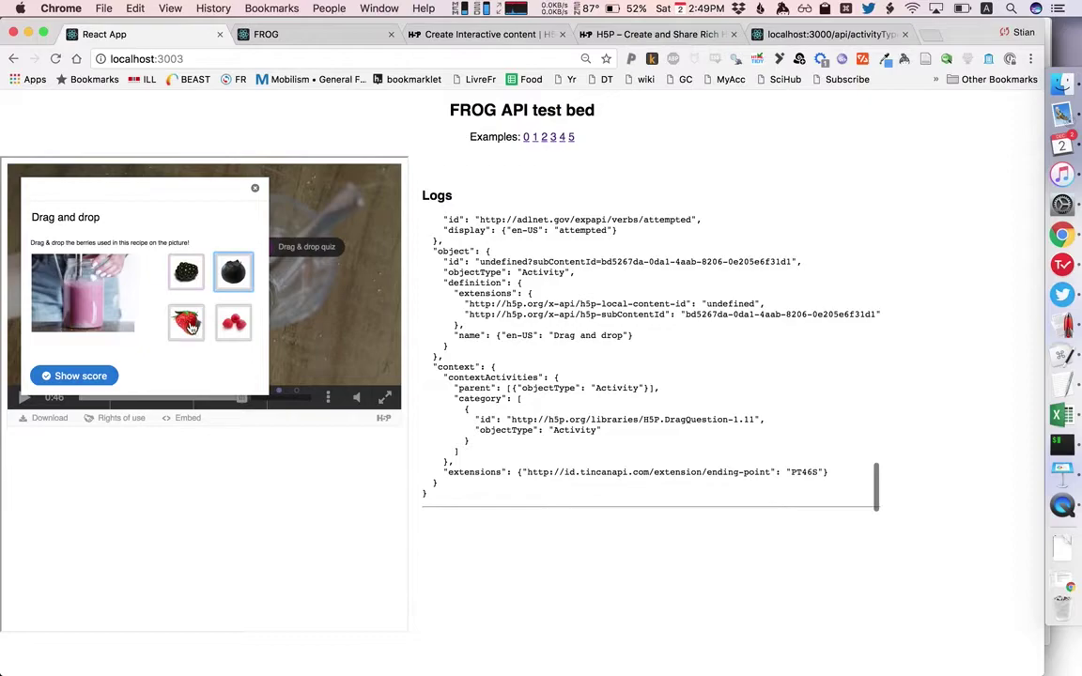
click(190, 324)
drag(191, 325, 96, 289)
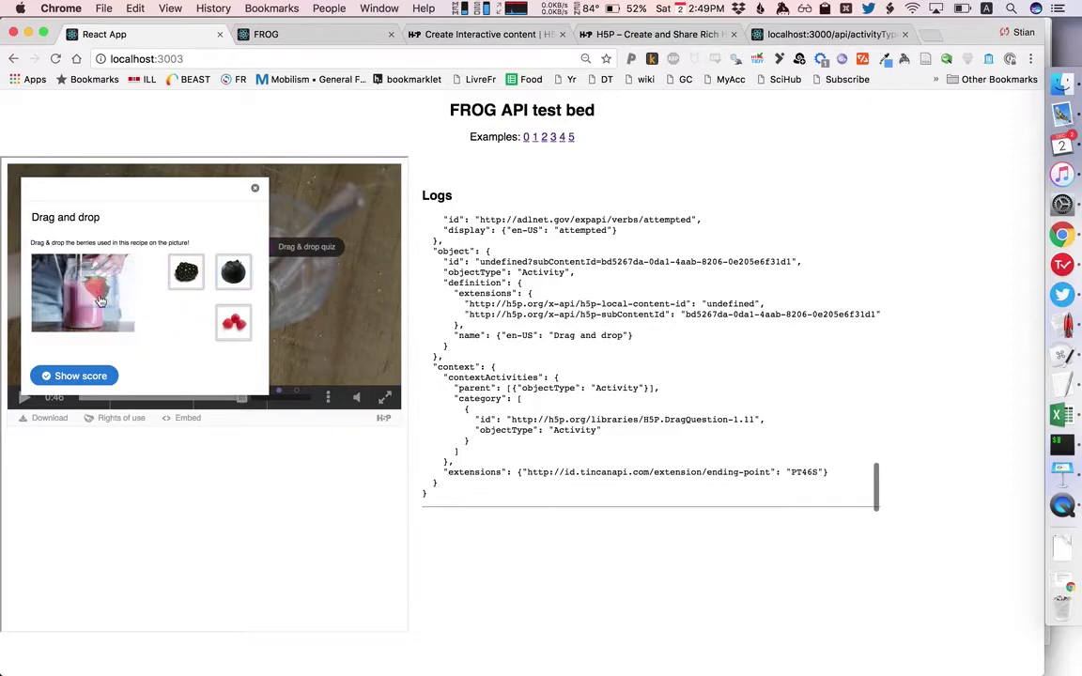
click(83, 374)
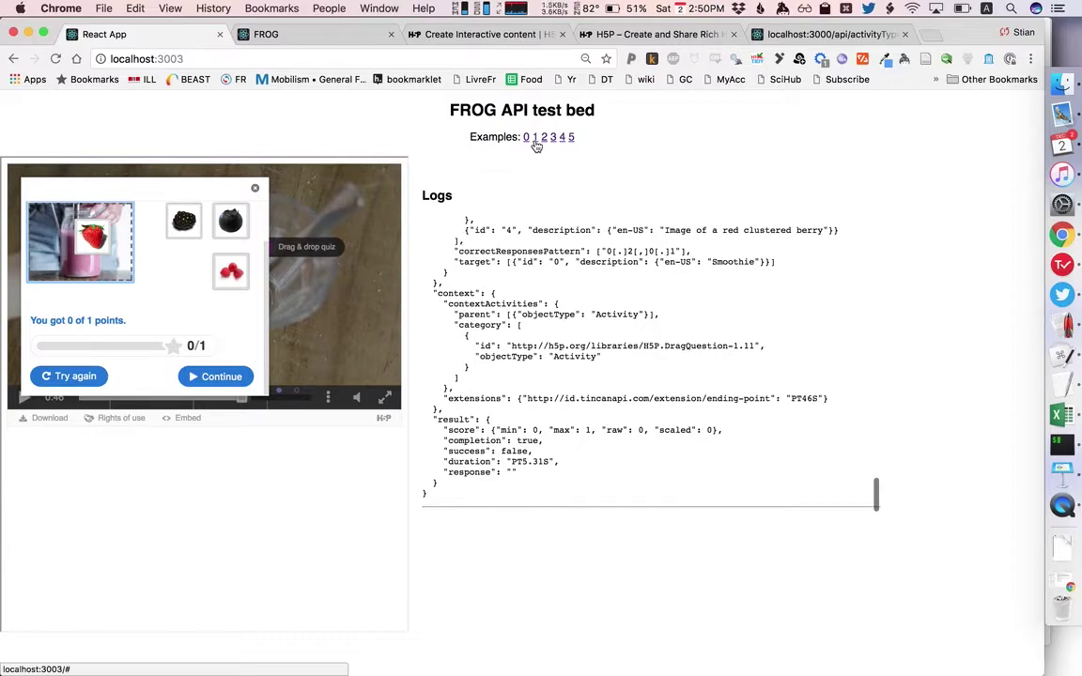
Load the quiz example, toggle Question 1 between b and a ending on a, then load the video example.
click(535, 141)
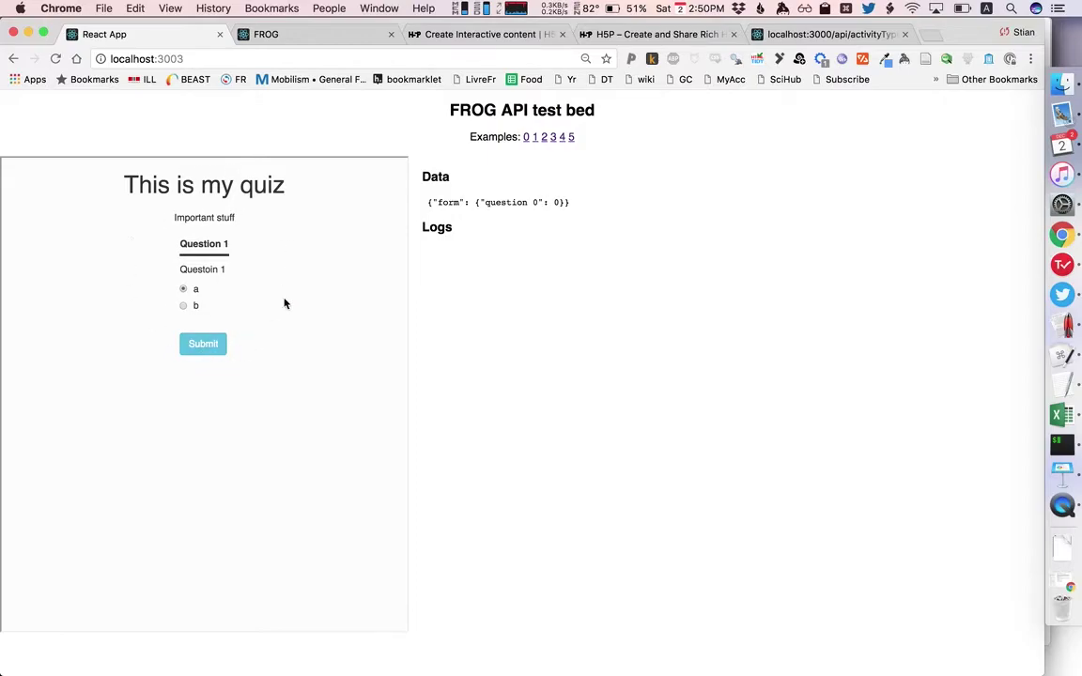
click(184, 308)
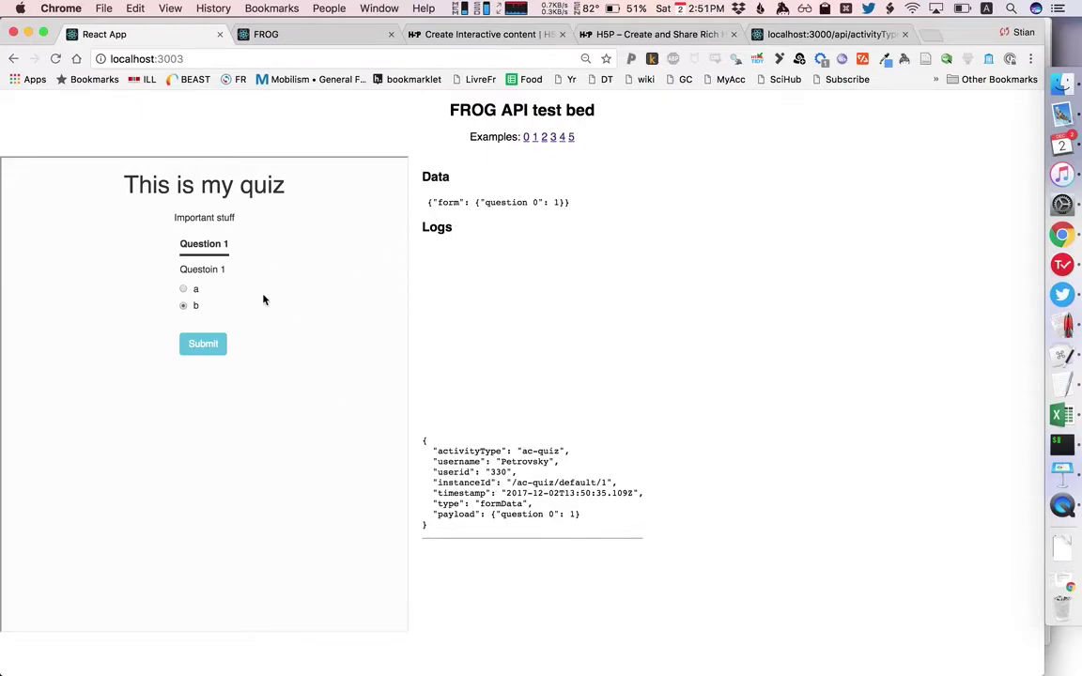
click(184, 289)
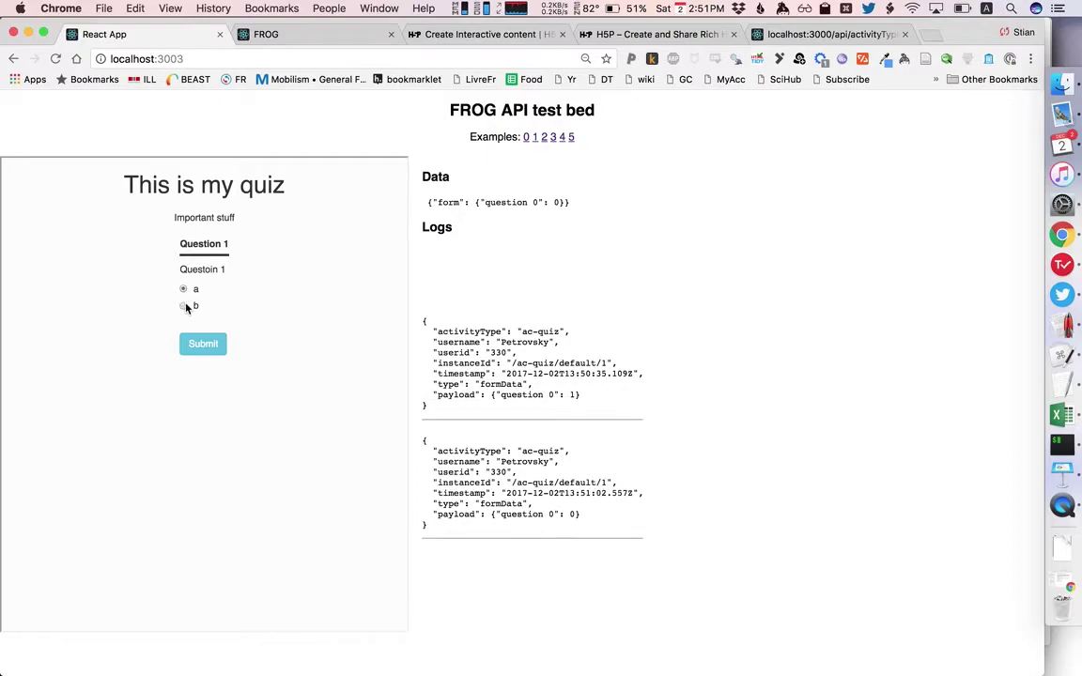
click(186, 305)
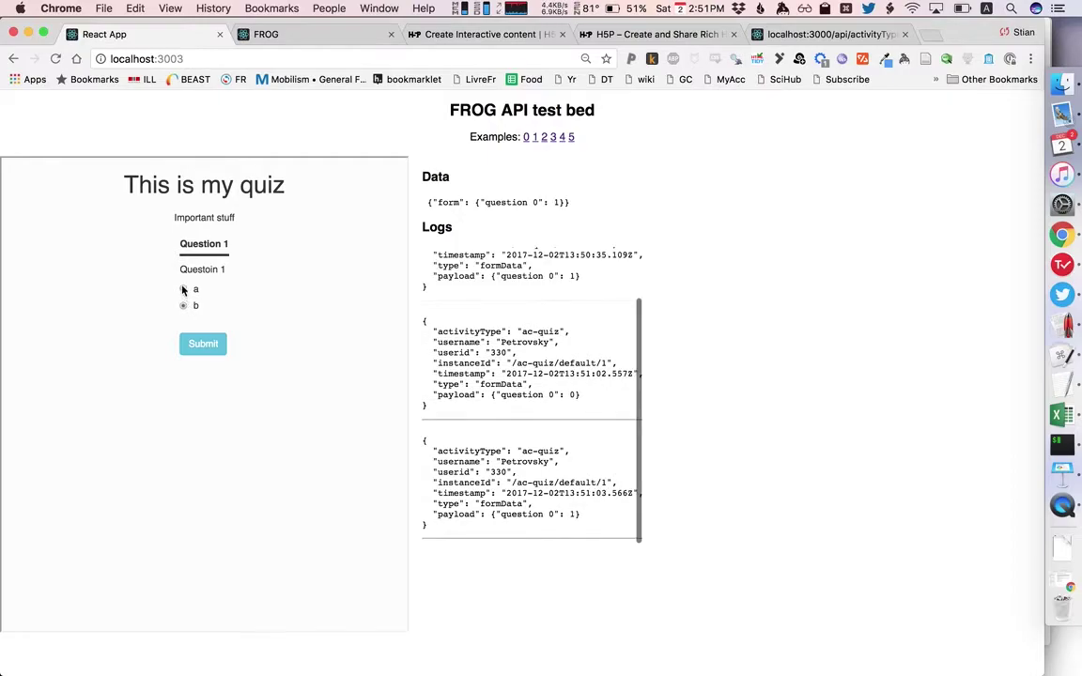
click(184, 289)
click(184, 302)
click(184, 289)
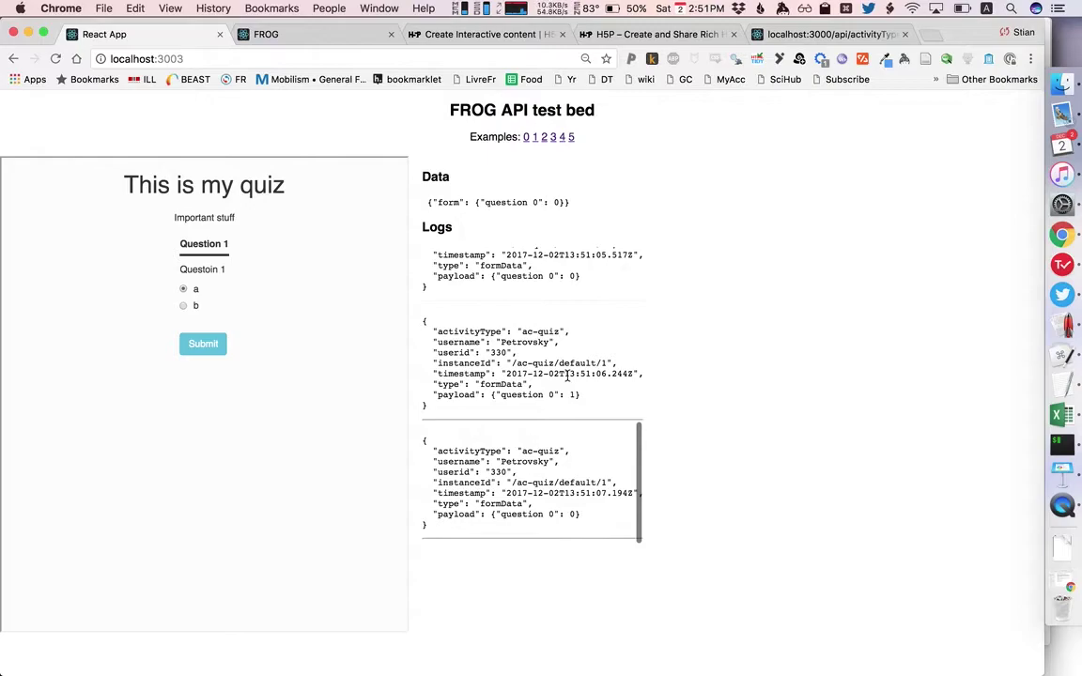
click(544, 139)
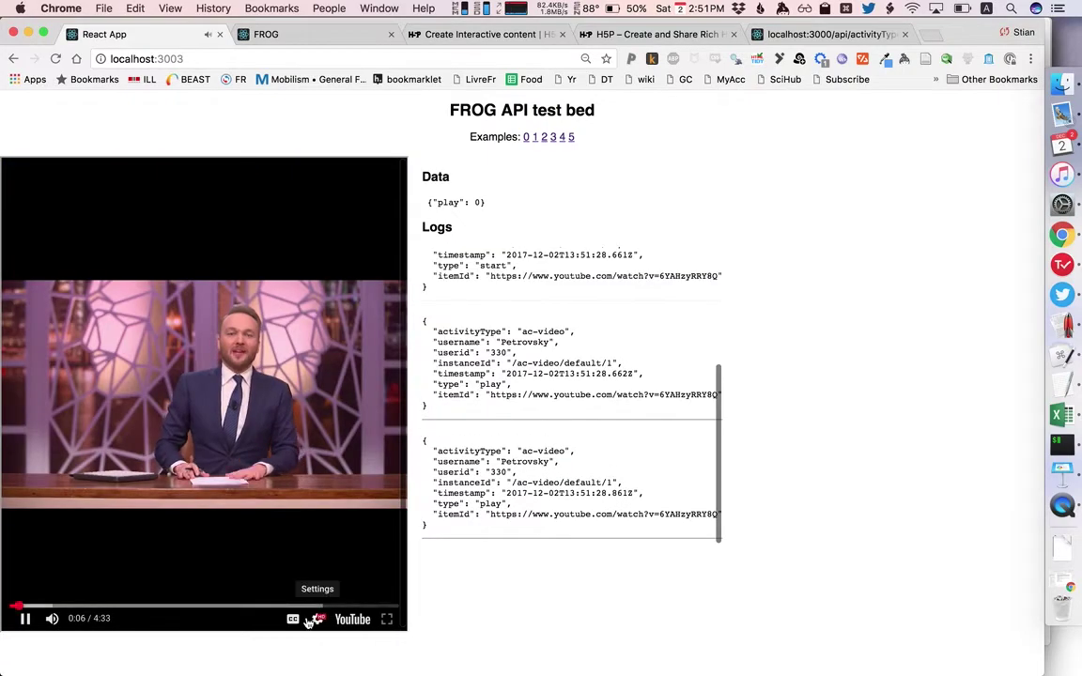
Play the YouTube video, pause it, jump to 2:15, play and pause again, then load the image-board example.
click(52, 618)
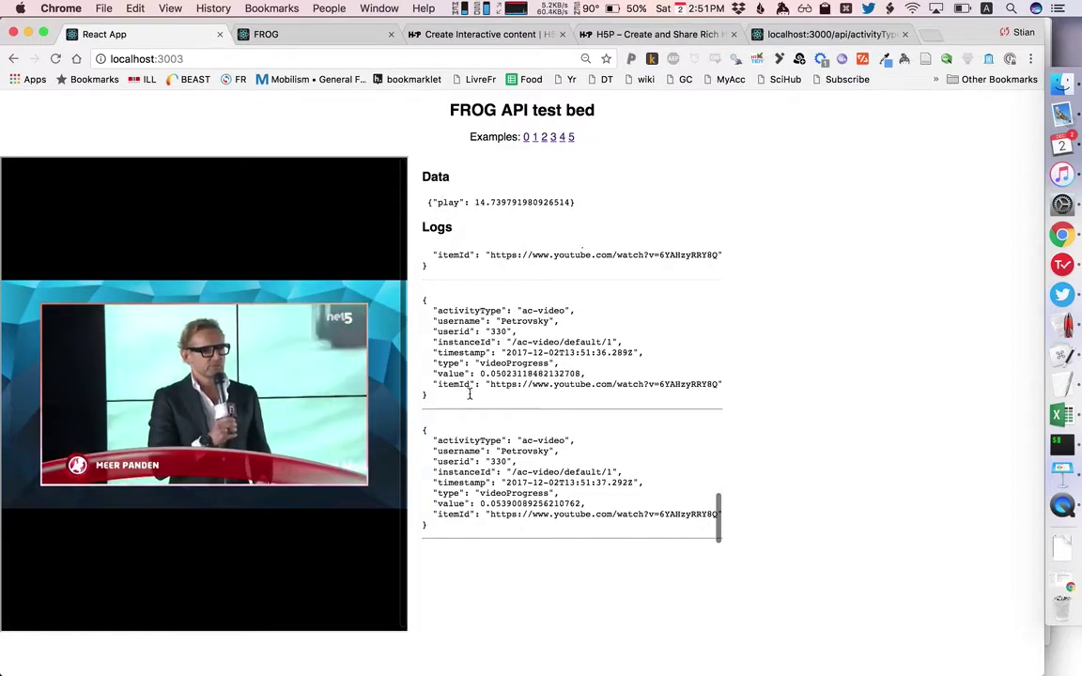
click(205, 413)
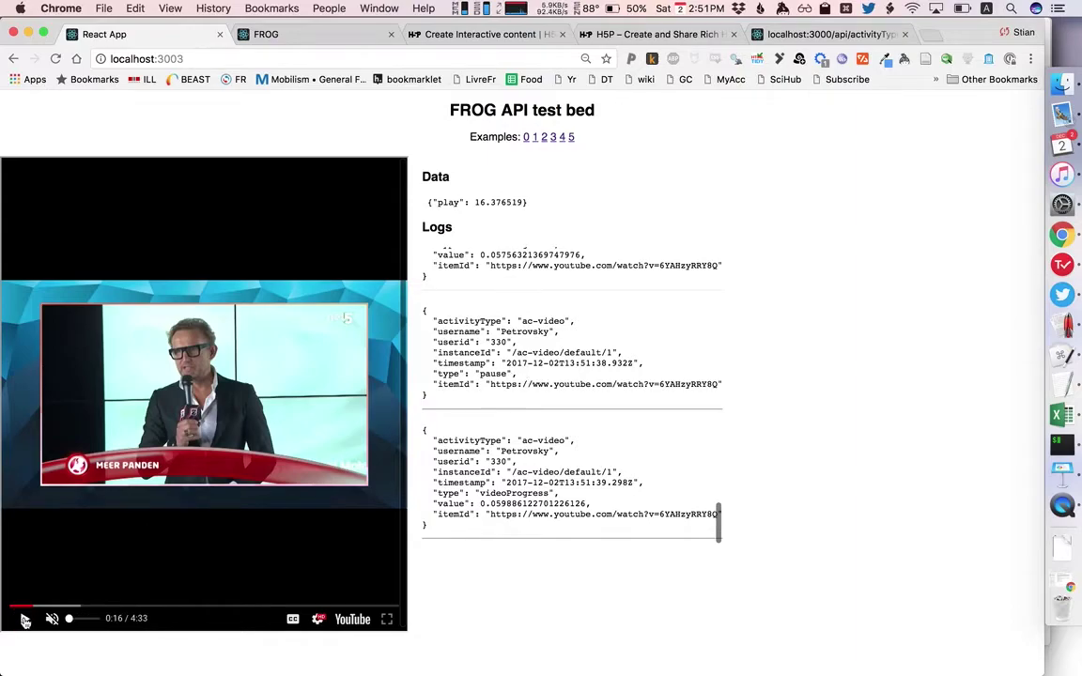
click(204, 612)
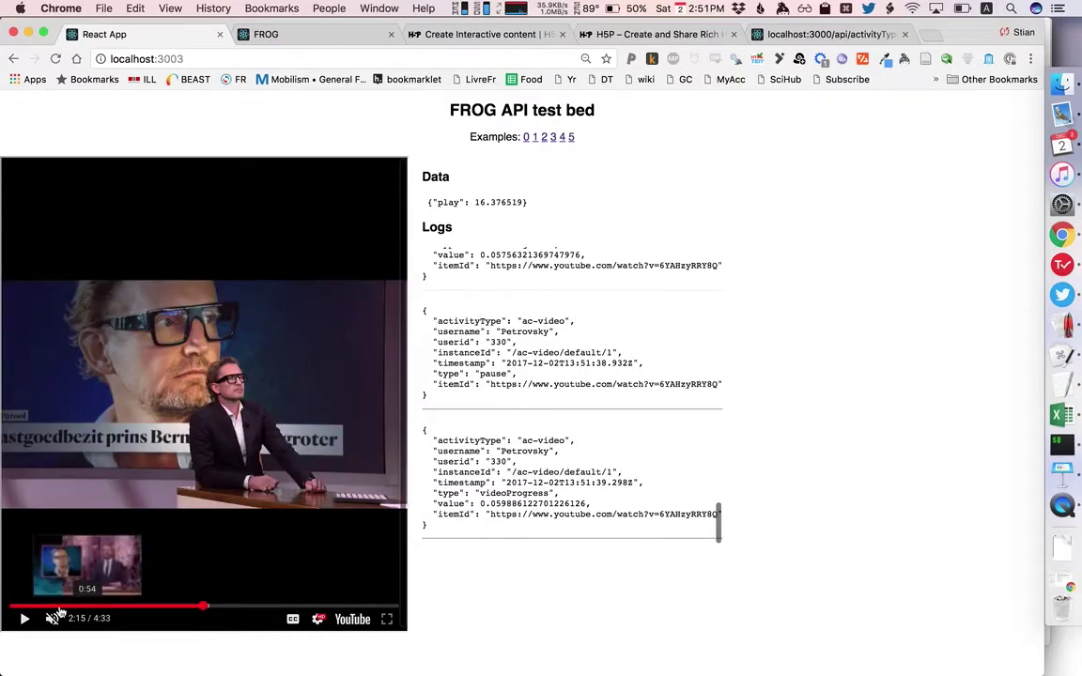
click(25, 620)
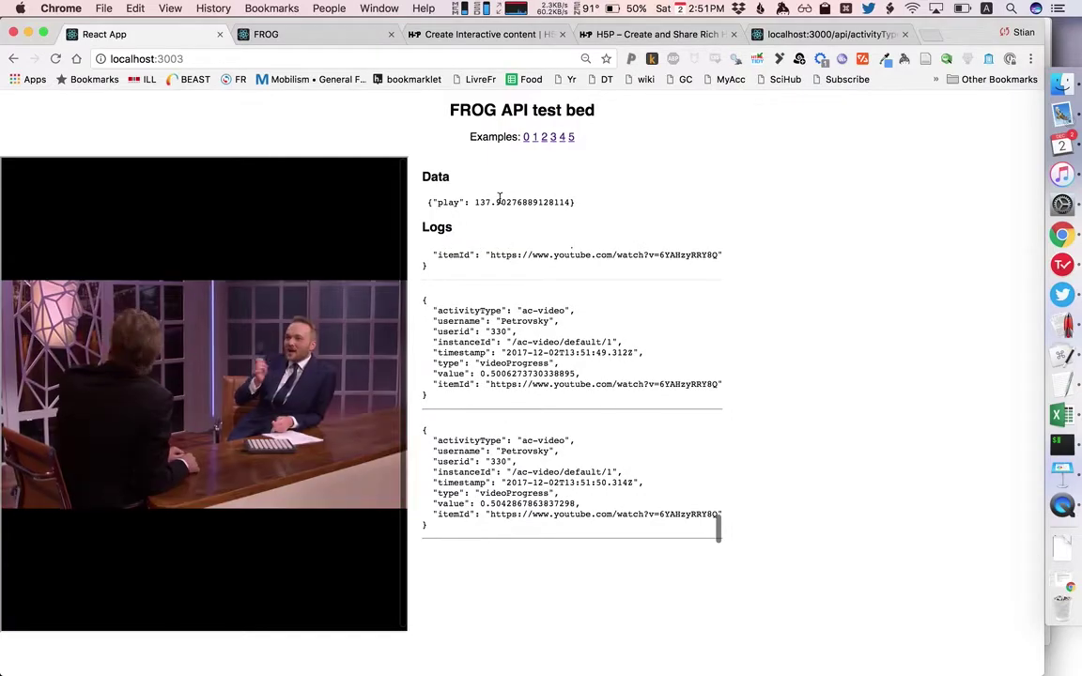
click(145, 540)
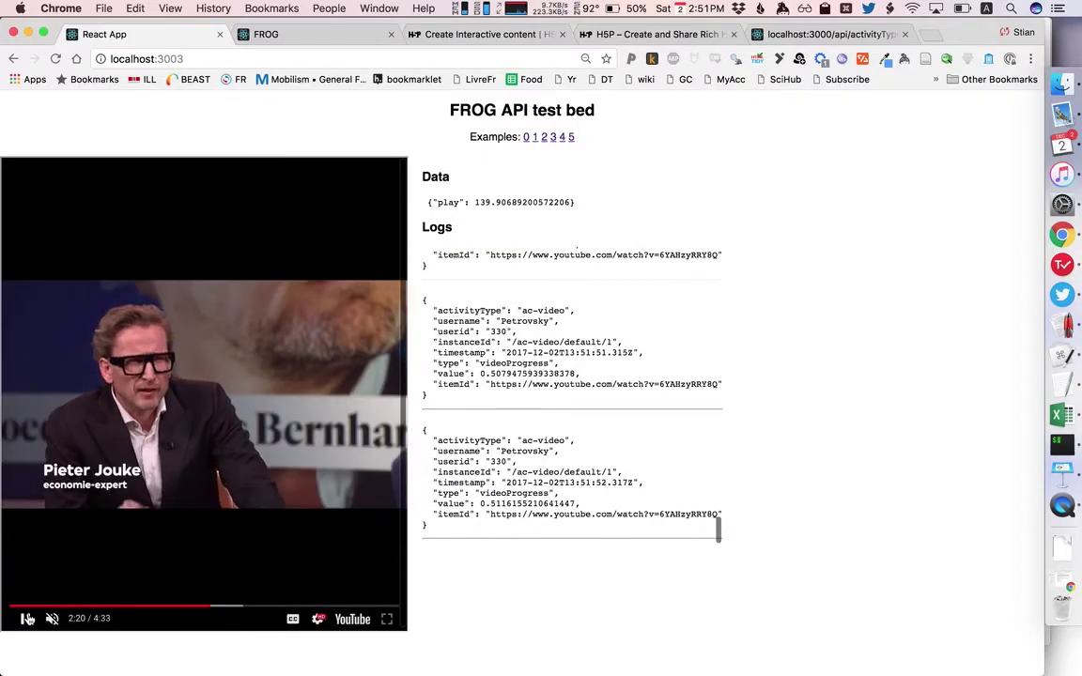
click(553, 140)
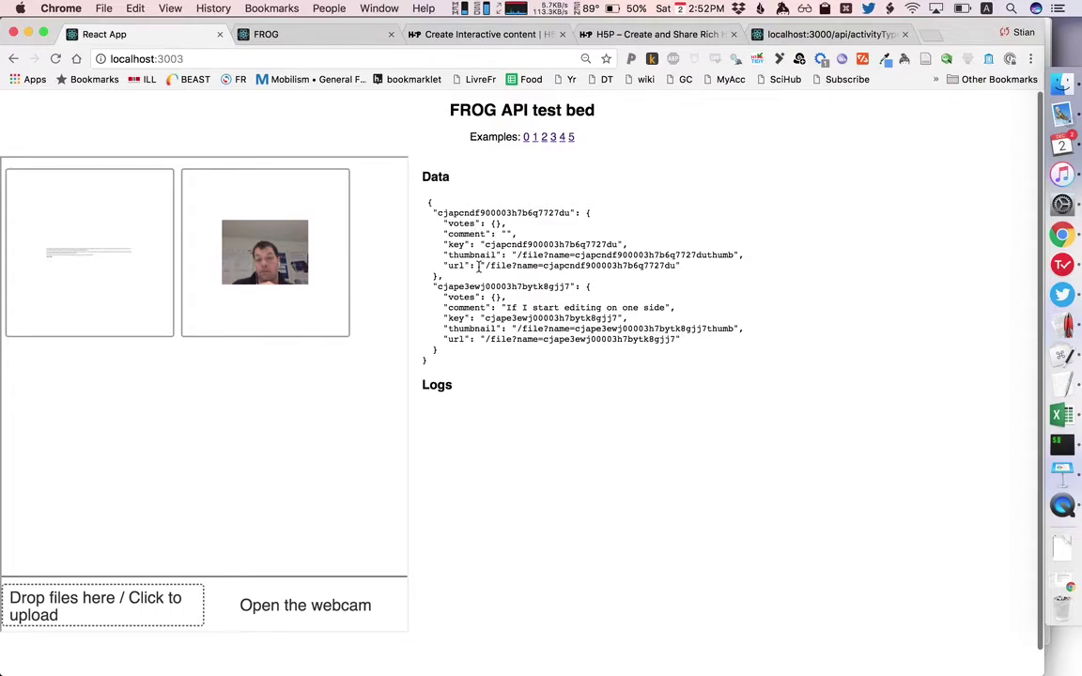
Enlarge the webcam snapshot, close it back to the thumbnail grid, then load example 4.
click(261, 256)
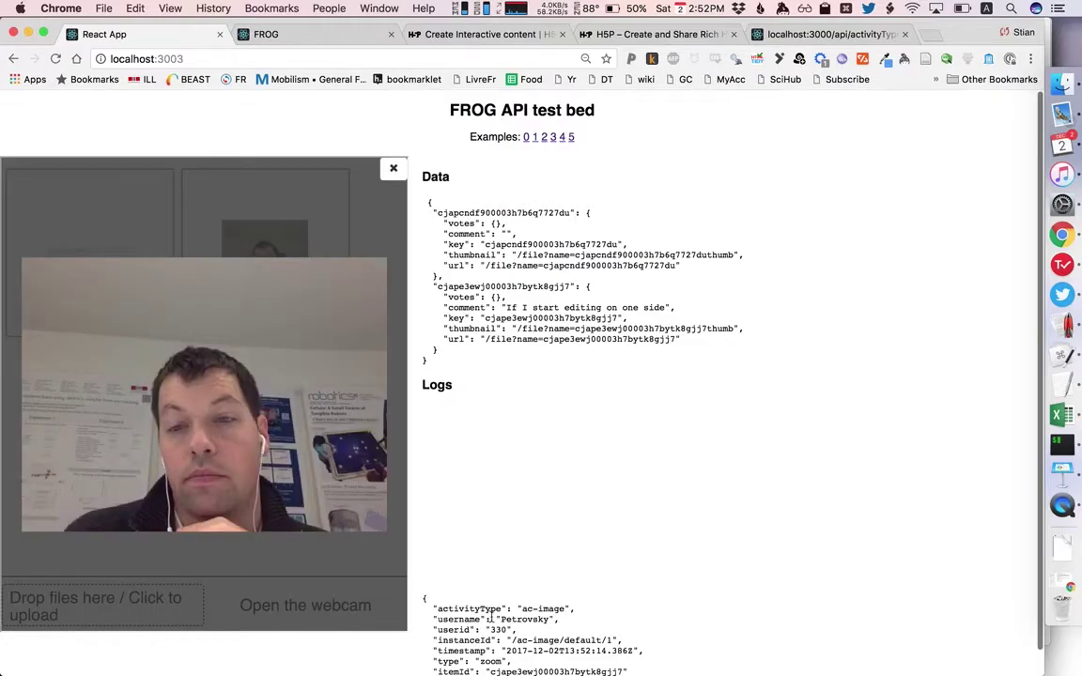
scroll(495, 660, down, 1)
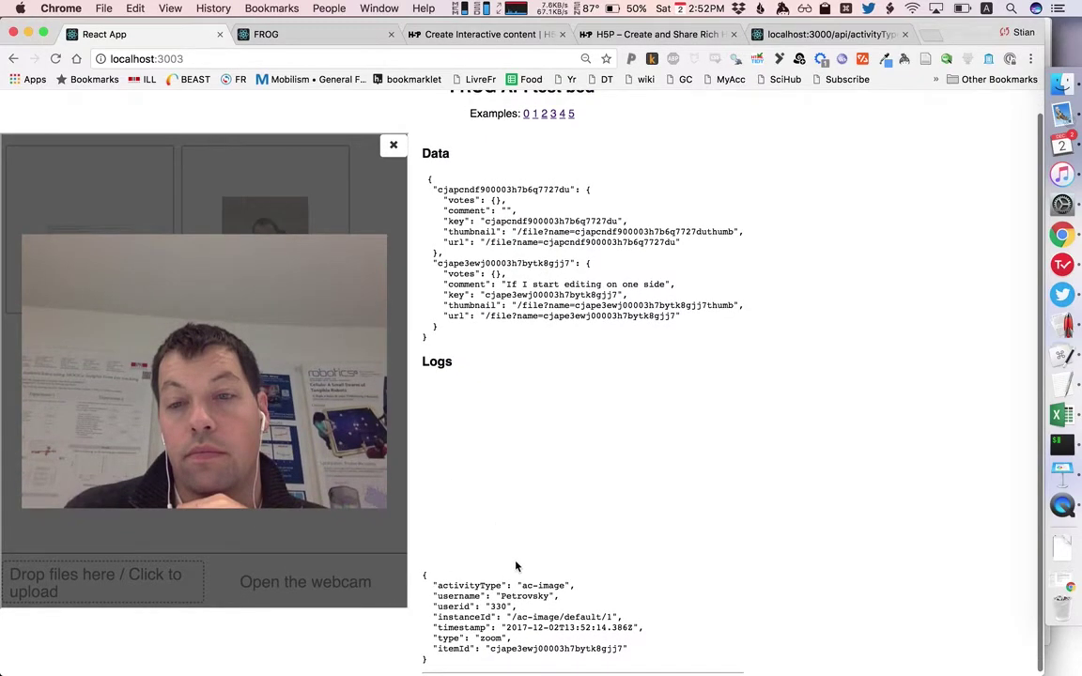
click(394, 145)
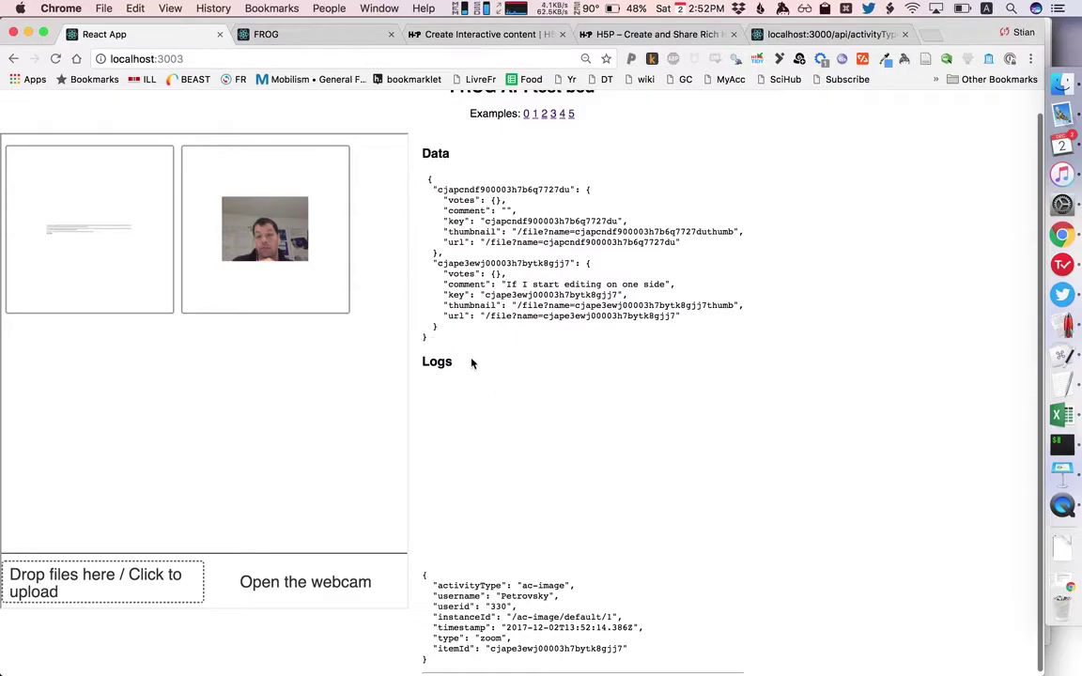
scroll(472, 362, up, 1)
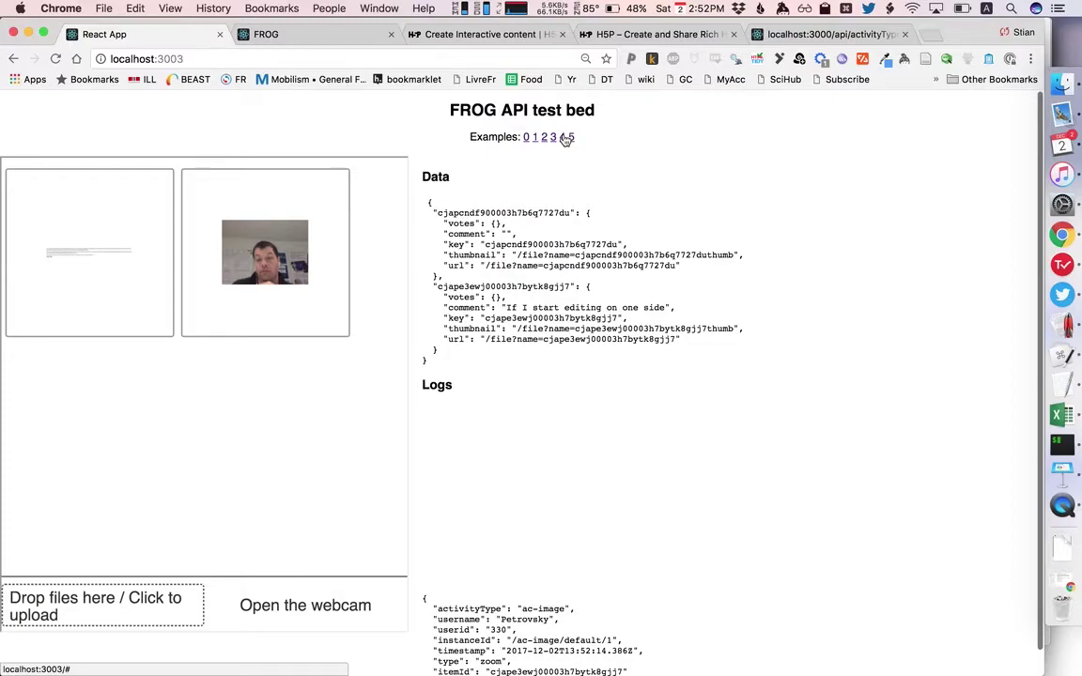
click(565, 137)
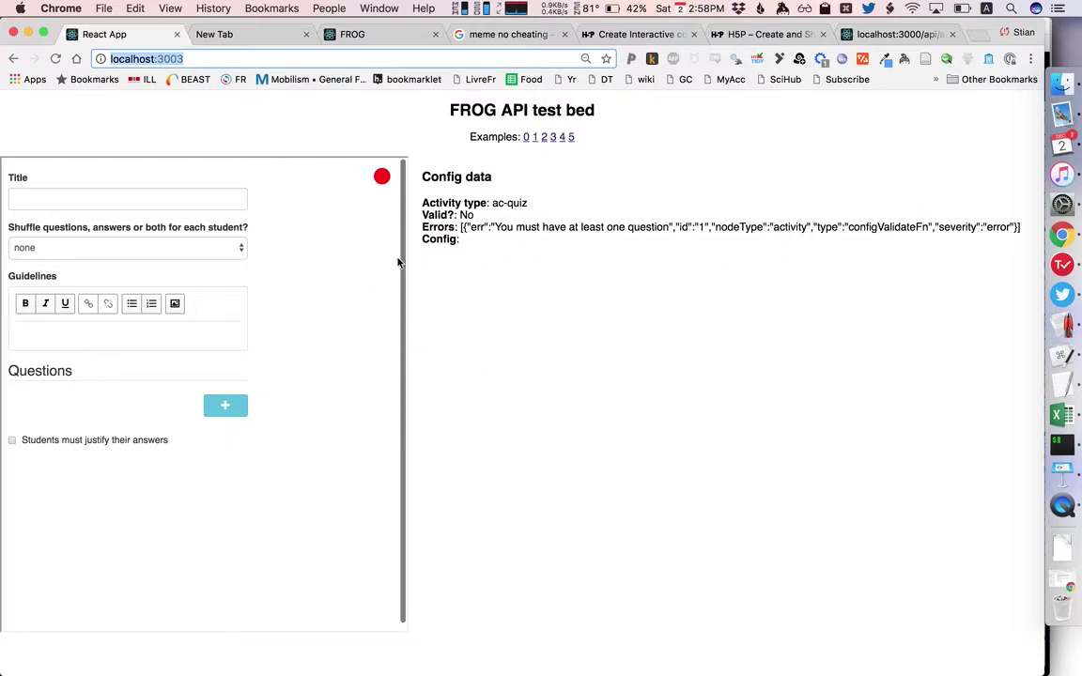
Review the empty ac-quiz config form and its 'You must have at least one question' error.
mouse_move(381, 184)
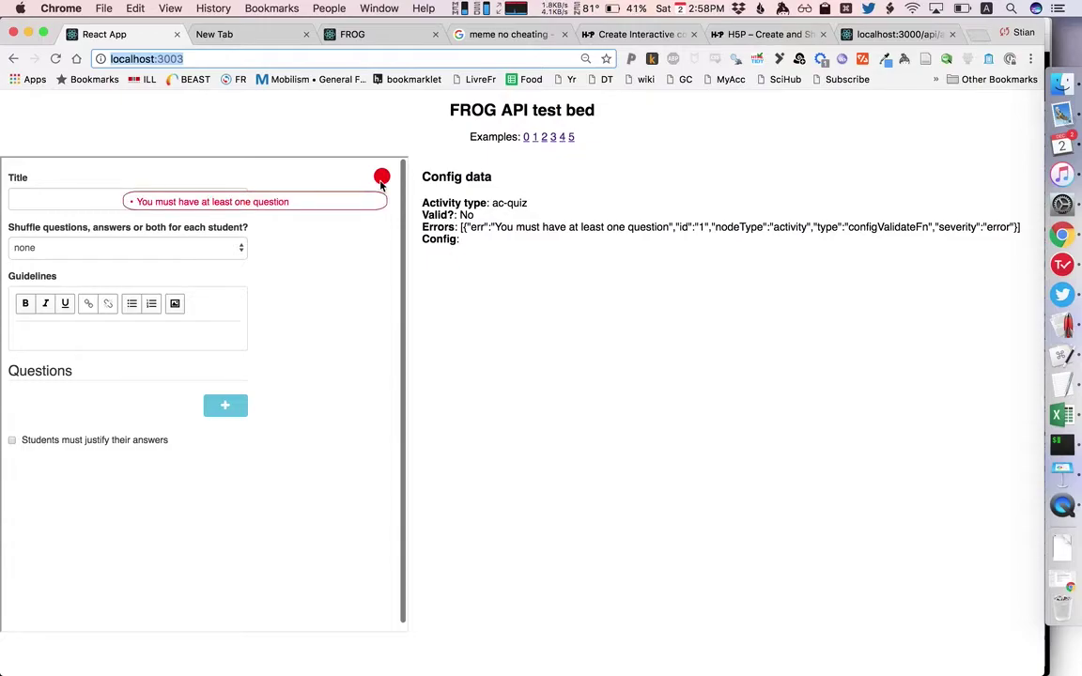
Title the quiz 'Elephants' and leave Shuffle set to none.
click(113, 201)
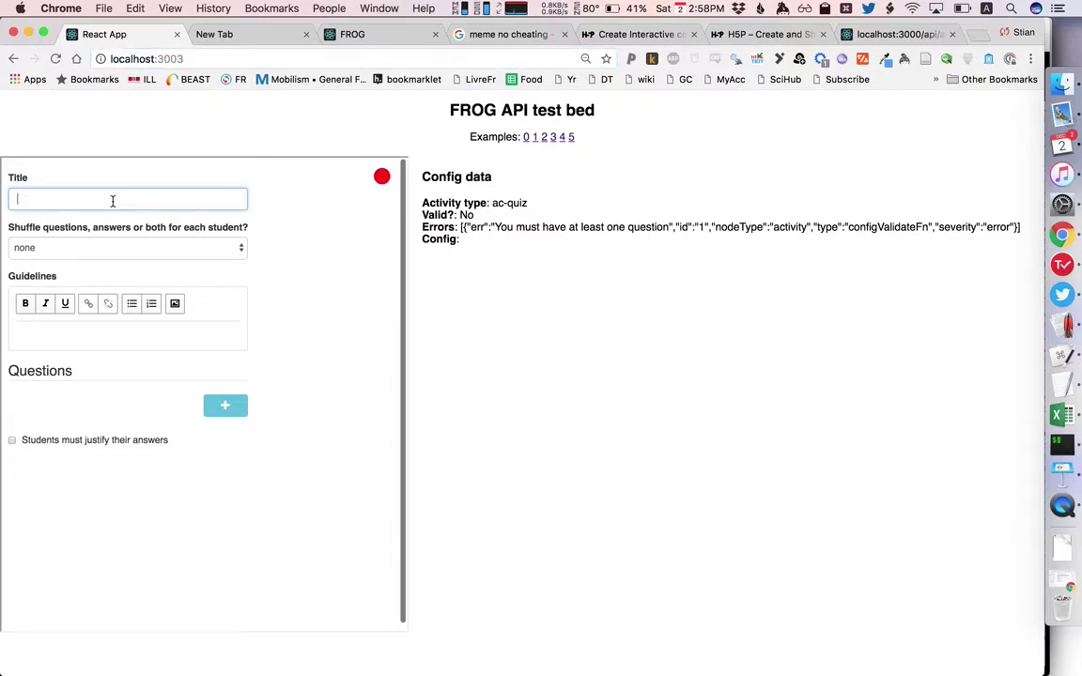
text(Elephants)
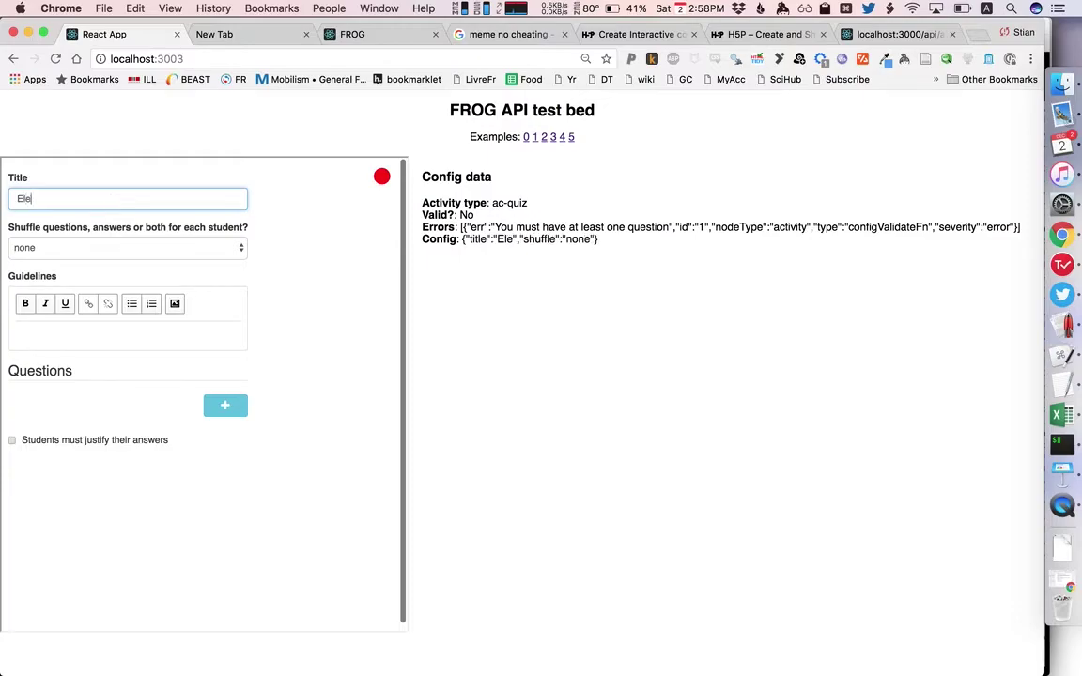
click(83, 248)
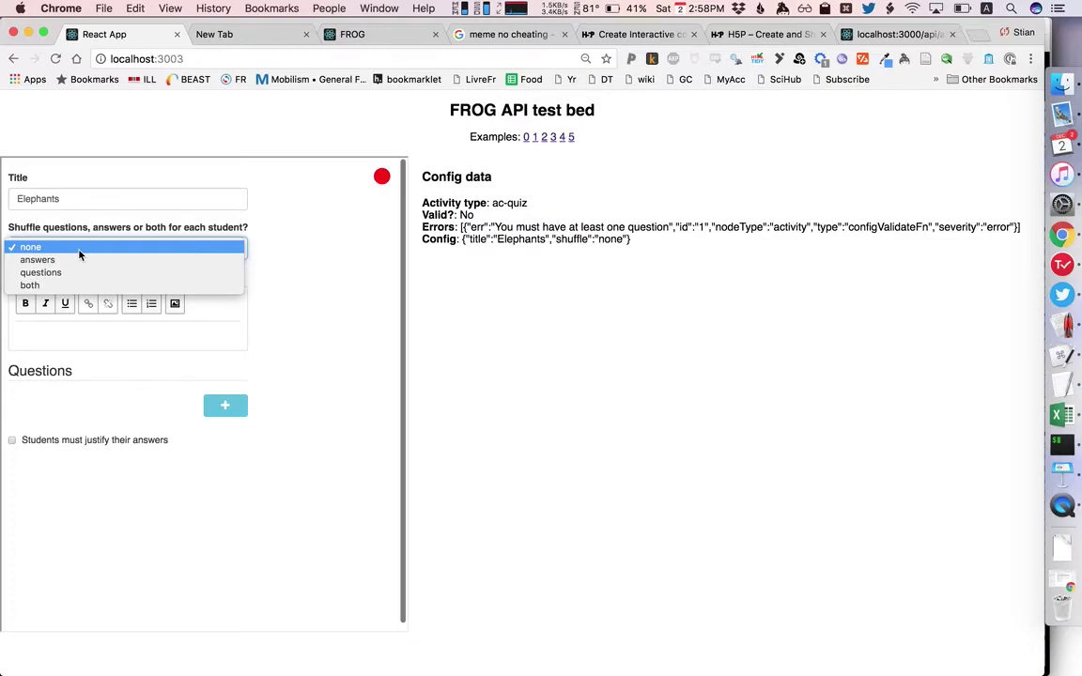
click(79, 251)
Write the guidelines 'Stay honest' followed by the pasted no-cheating meme image, then add a question.
click(73, 338)
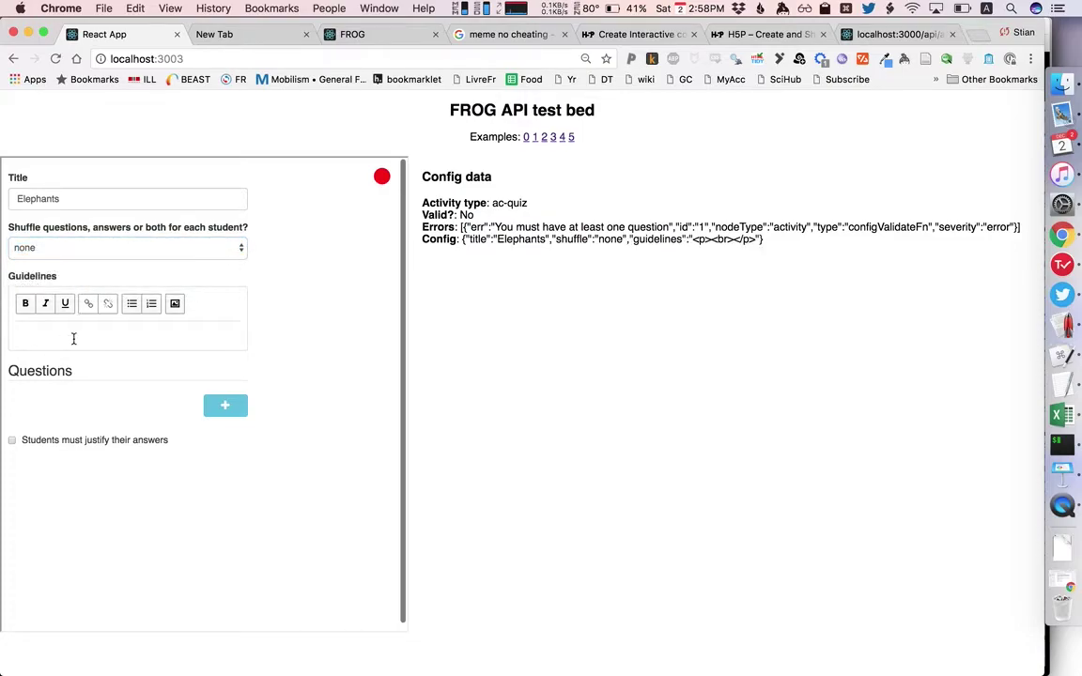
text(Stay honest)
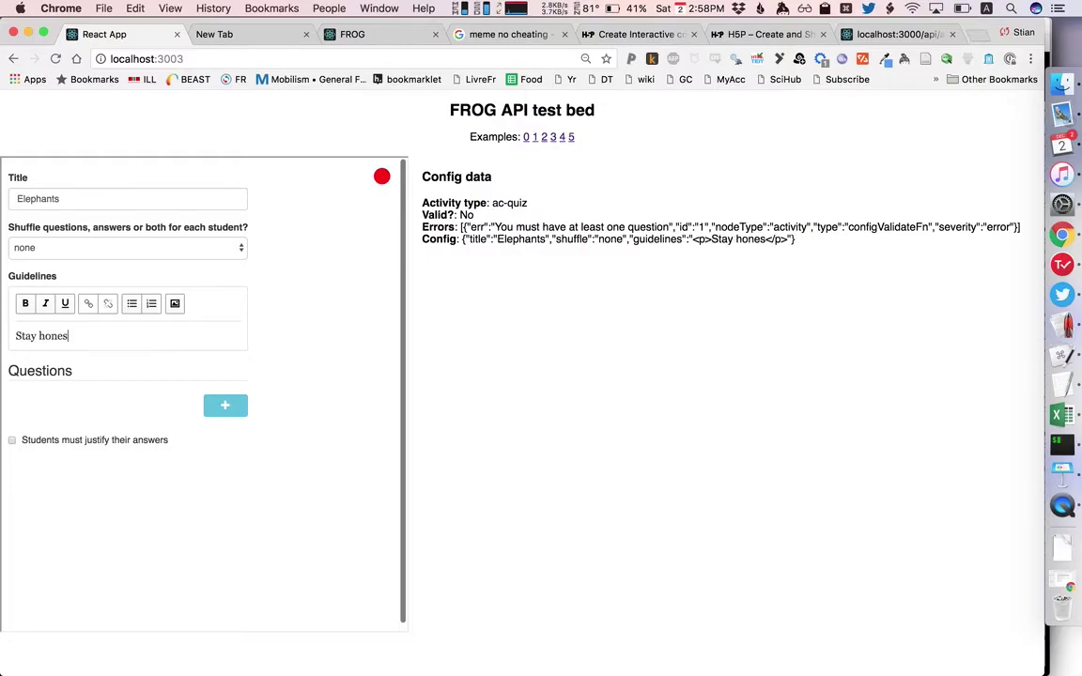
key(Return)
click(175, 303)
text(https://memegenerator.net/img/instances/500x/76745667/use-your-brains-no-cheating.jpg)
key(Return)
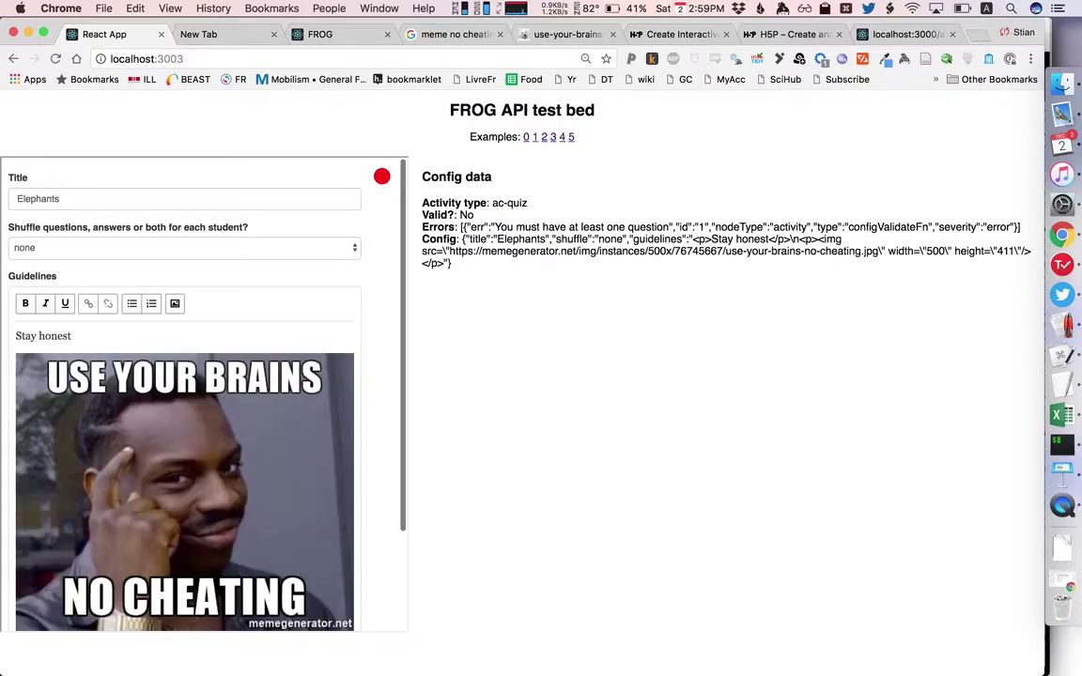
scroll(208, 395, down, 2)
scroll(208, 394, down, 2)
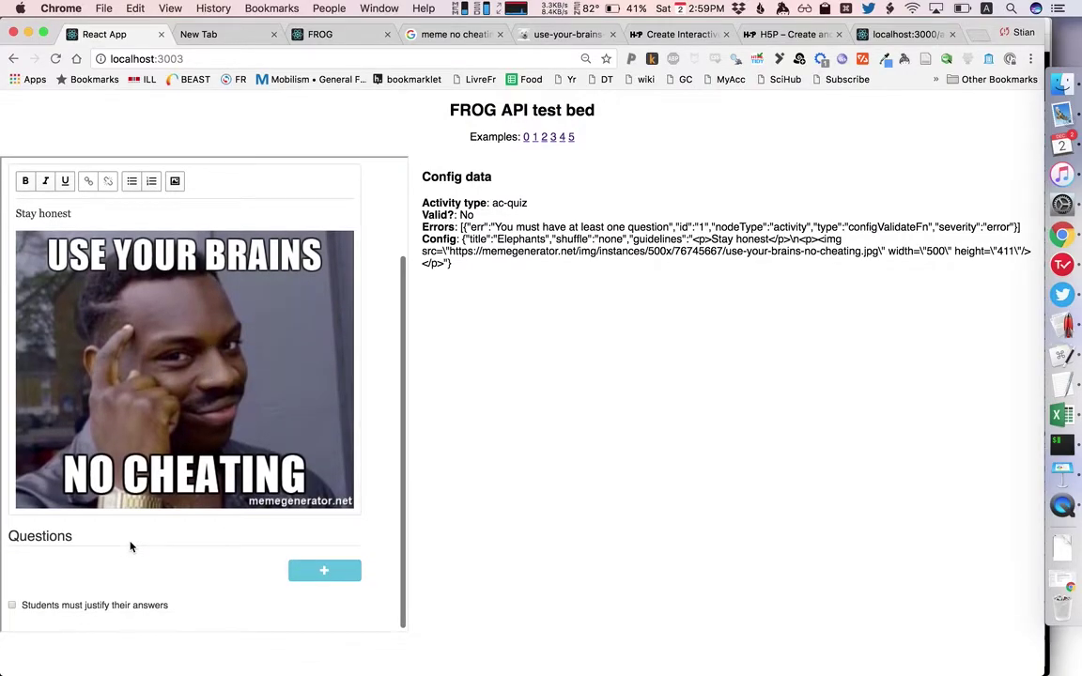
click(324, 574)
Enter the question 'What kind of an elephant is this?' with the YouTube link in [[ ]] below it.
scroll(174, 520, down, 4)
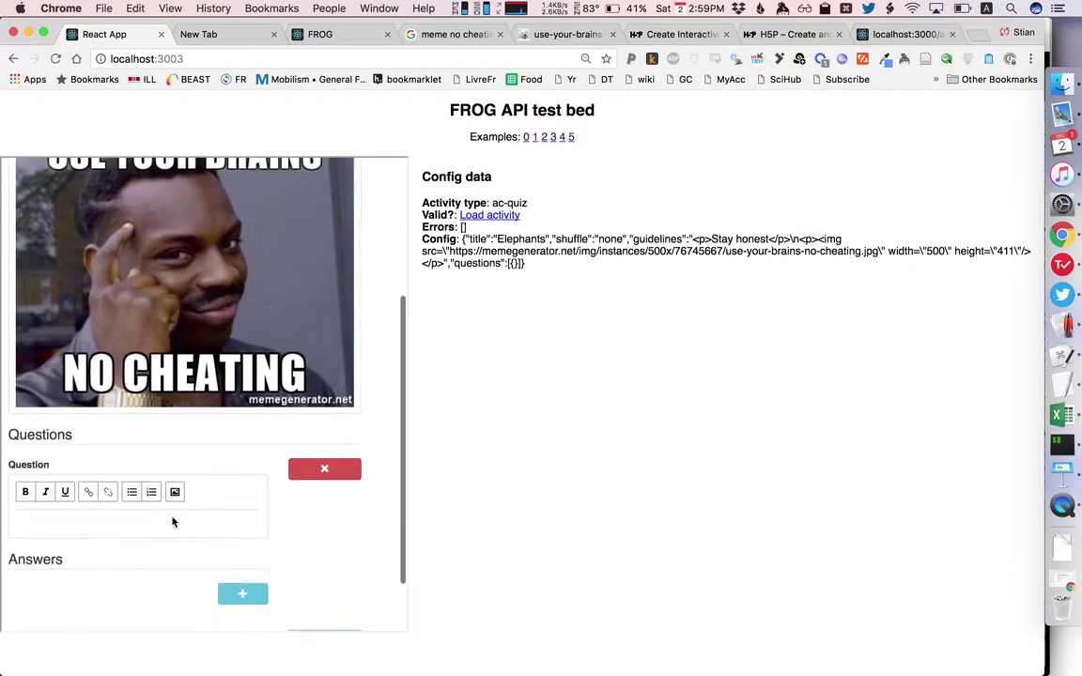
click(80, 441)
text(What)
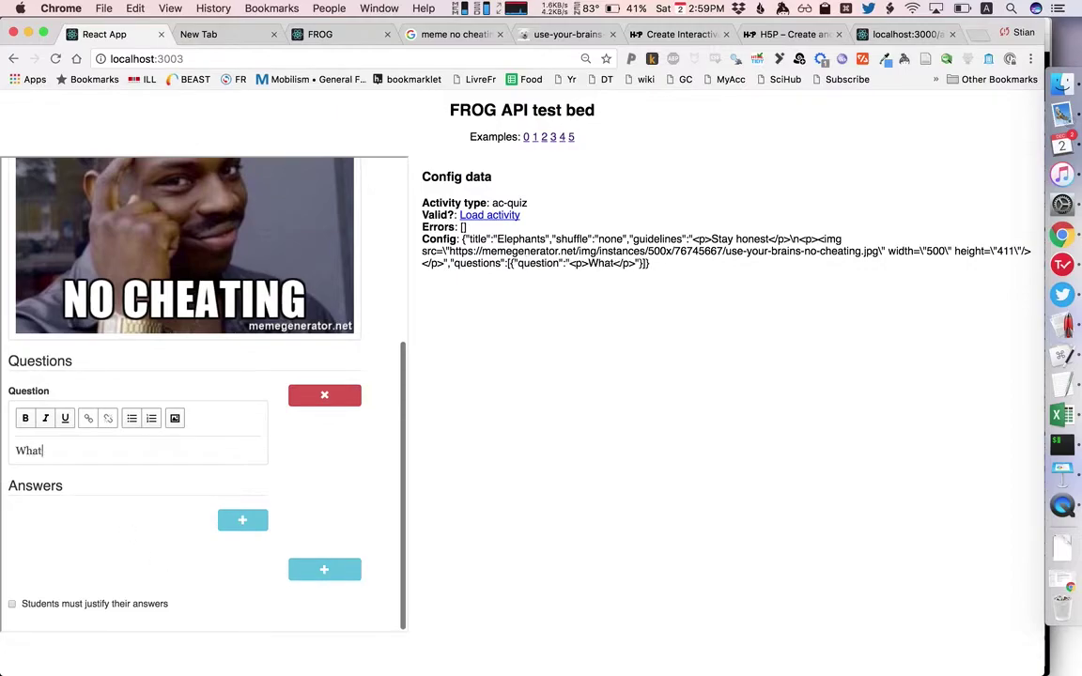
text( kind of an el)
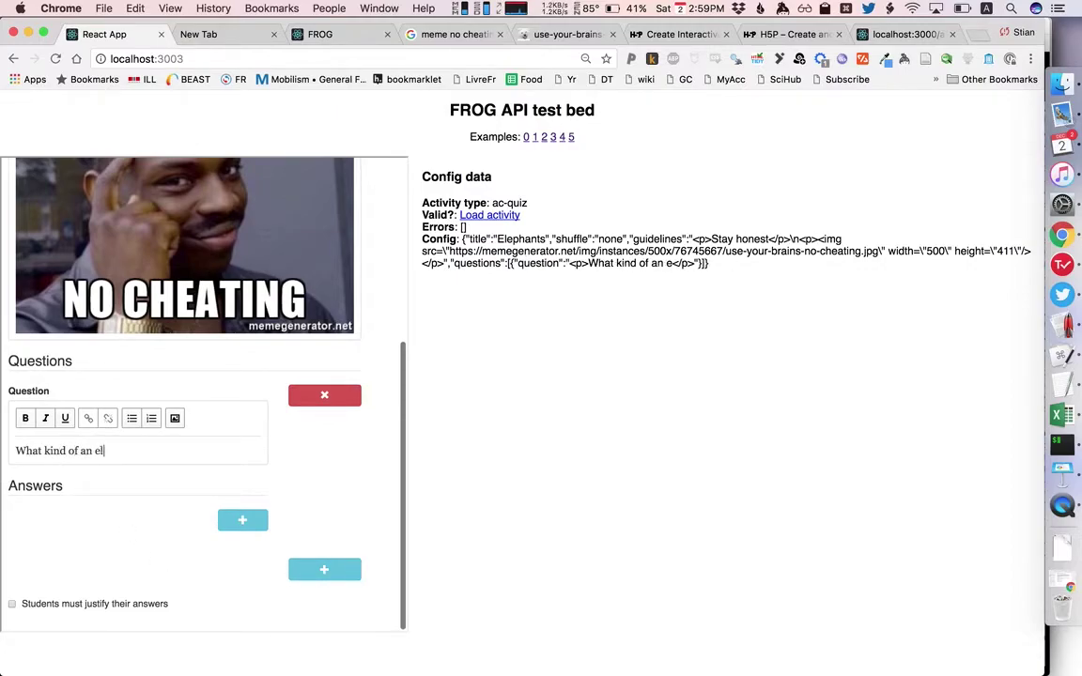
text(ephant is this?)
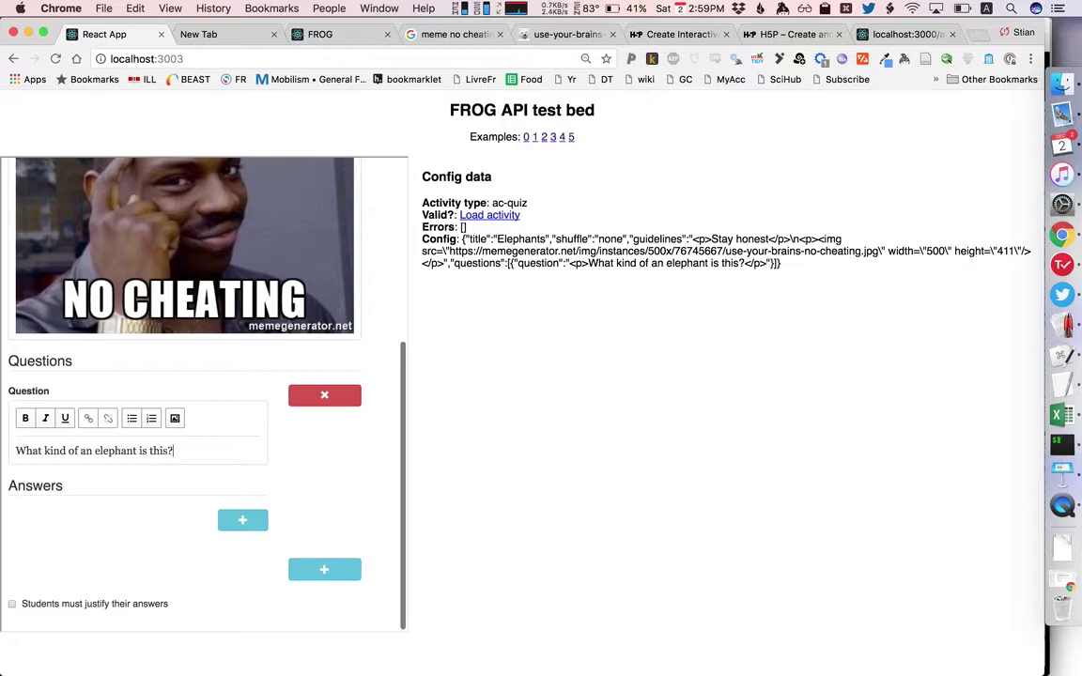
key(Return)
text([[]])
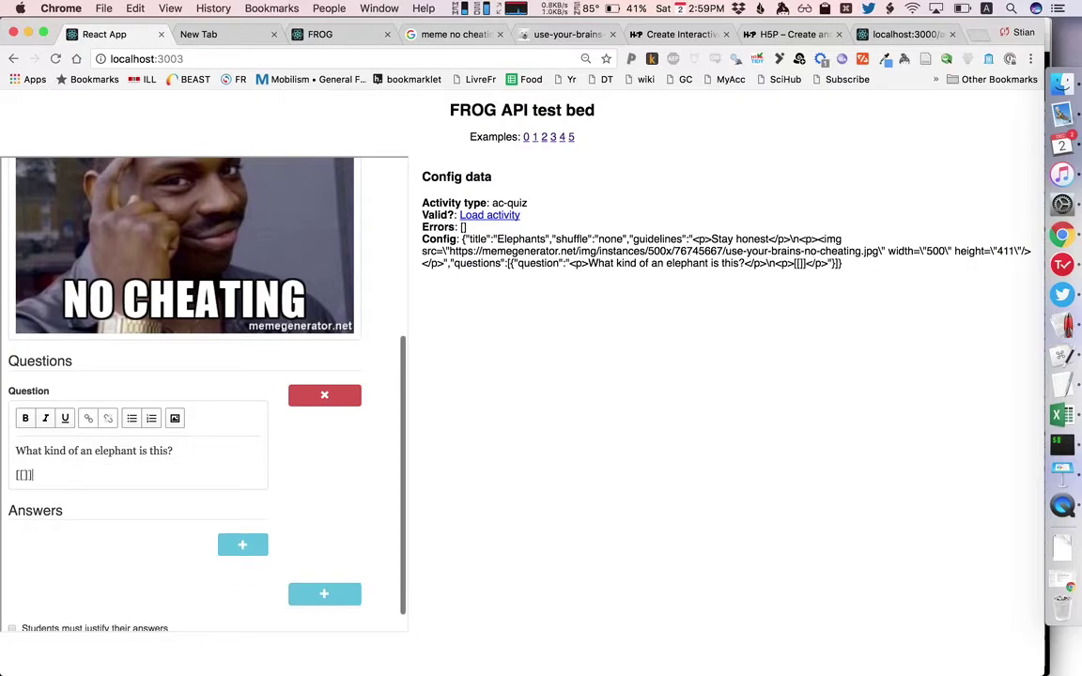
key(super+shift+v)
key(Down)
key(Down)
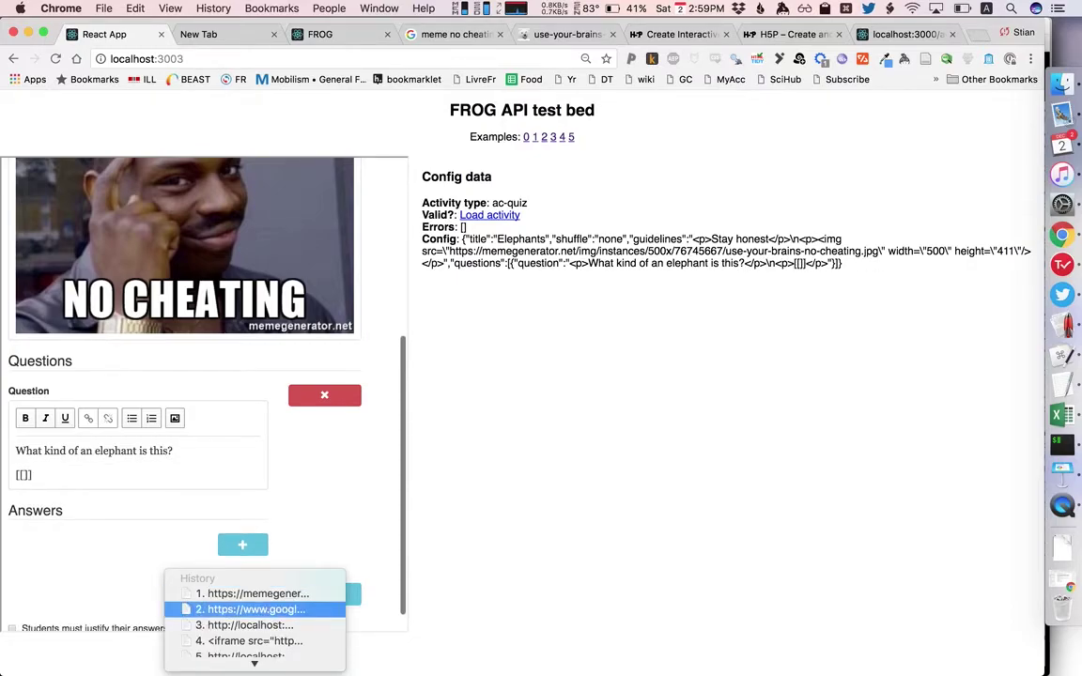
key(Down)
key(Down)
key(Down)
key(Down)
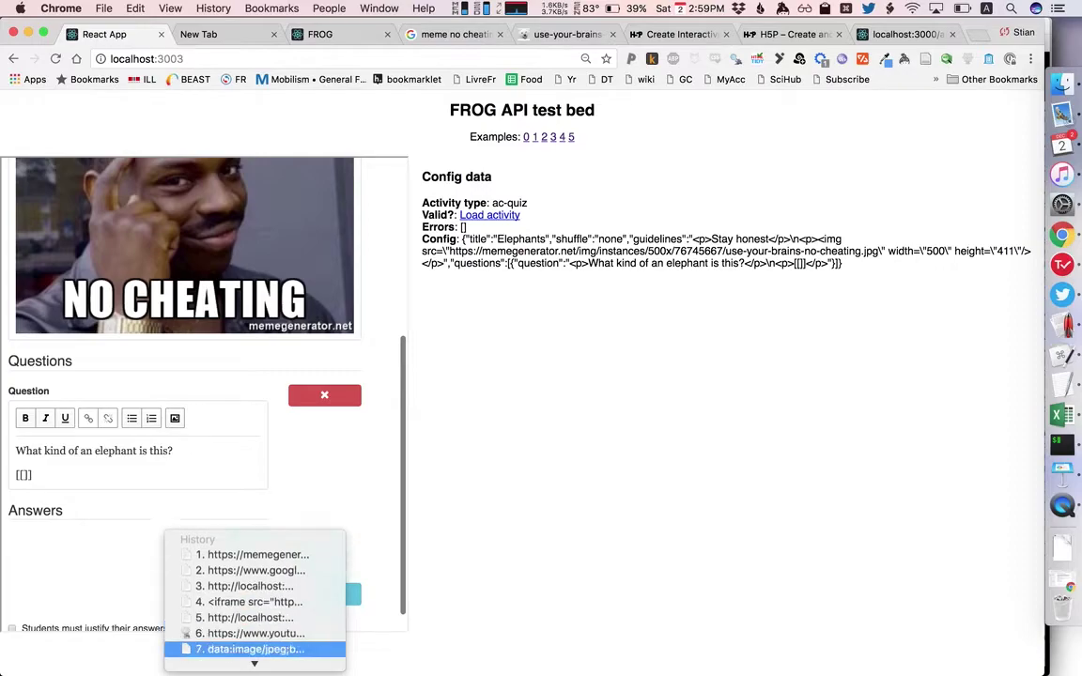
key(Return)
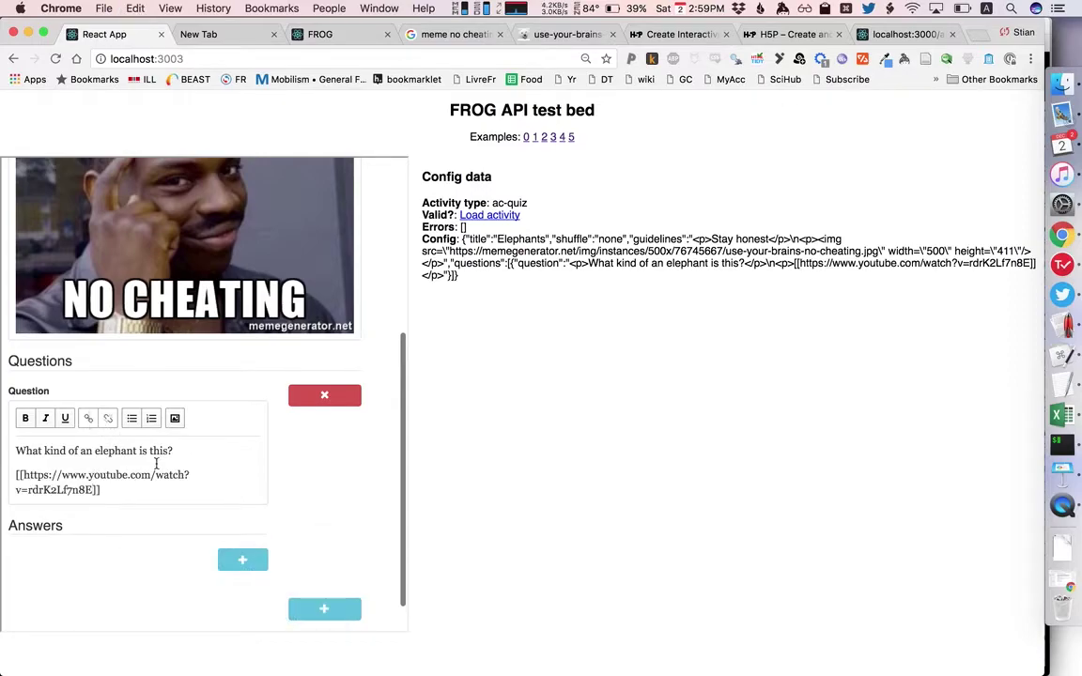
Add two answer choices, African and Indian, to the question.
scroll(220, 495, down, 1)
click(237, 519)
click(130, 533)
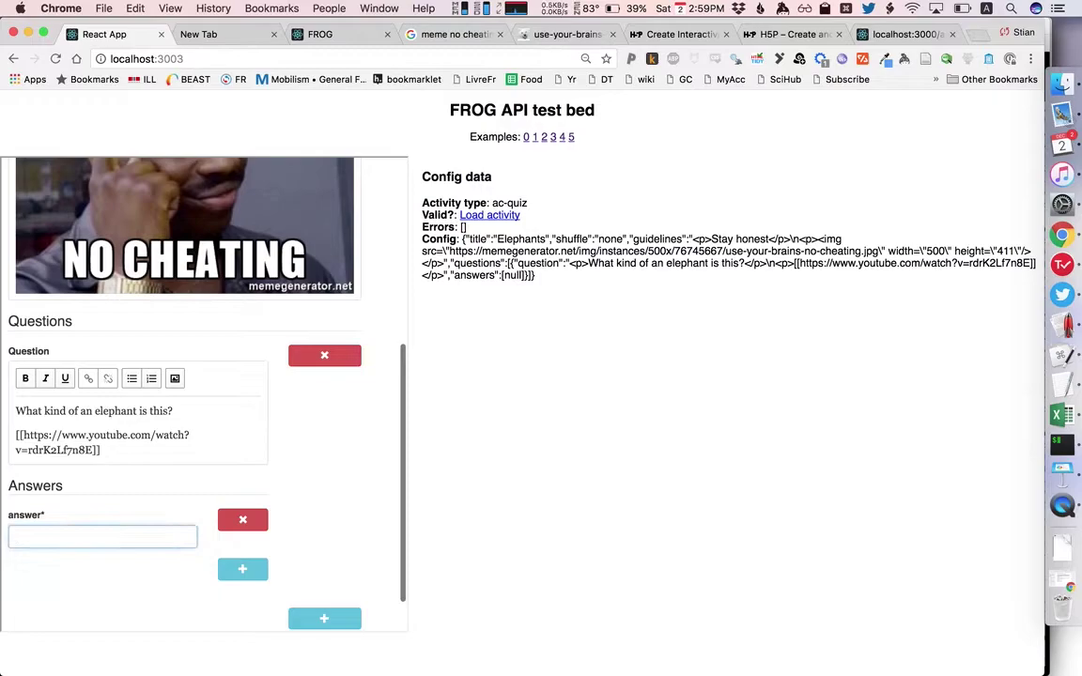
text(african)
double_click(128, 526)
text(African)
click(234, 571)
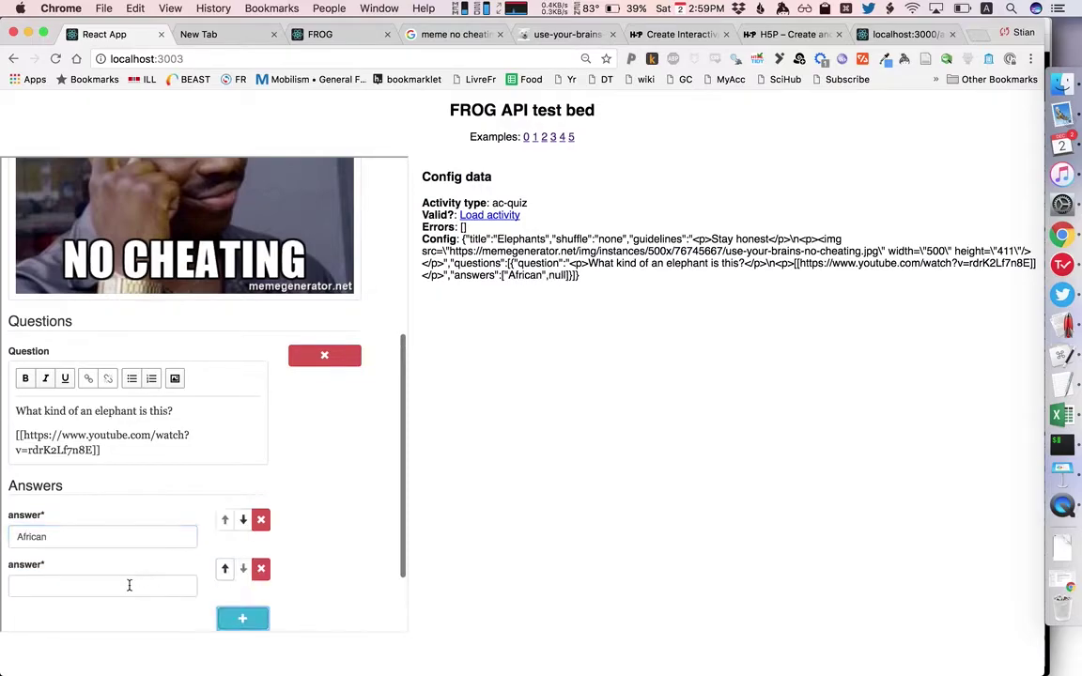
click(128, 584)
text(Indian)
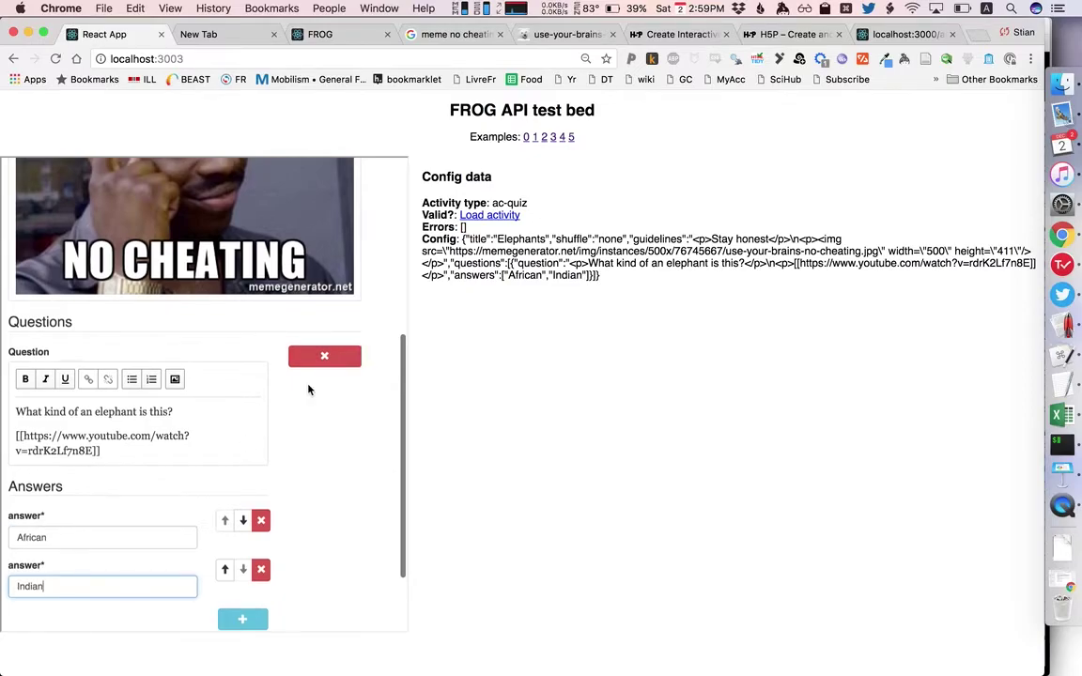
scroll(308, 389, up, 5)
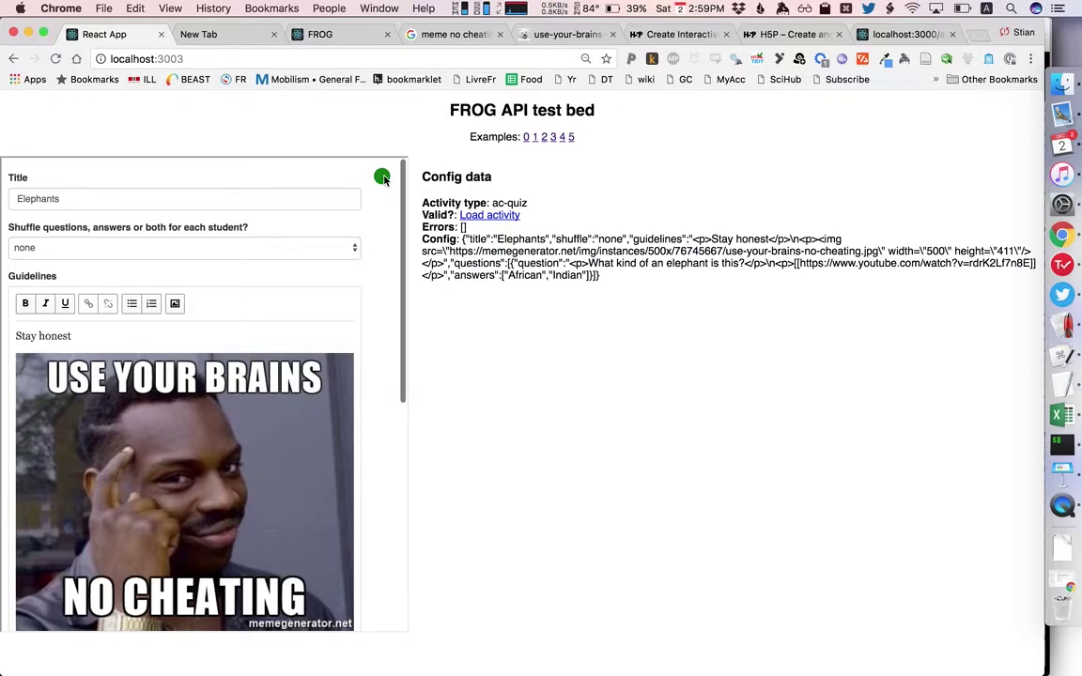
right_click(480, 215)
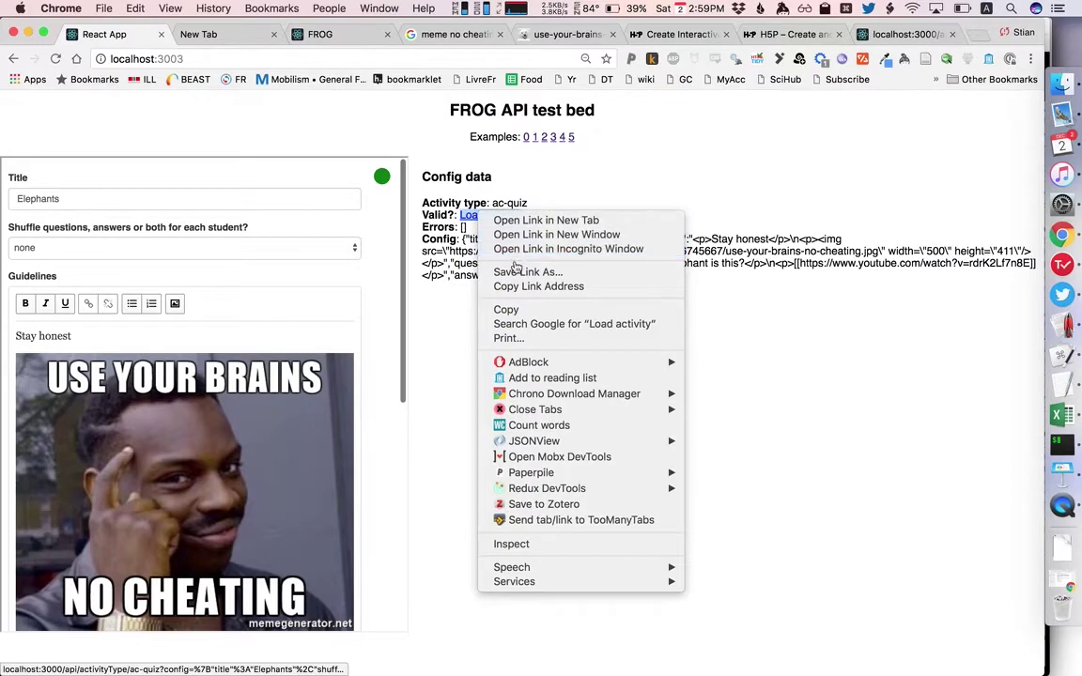
Open the Elephants quiz standalone in a new tab, view its questions, and start a second browser window.
key(Escape)
key(ctrl+Tab)
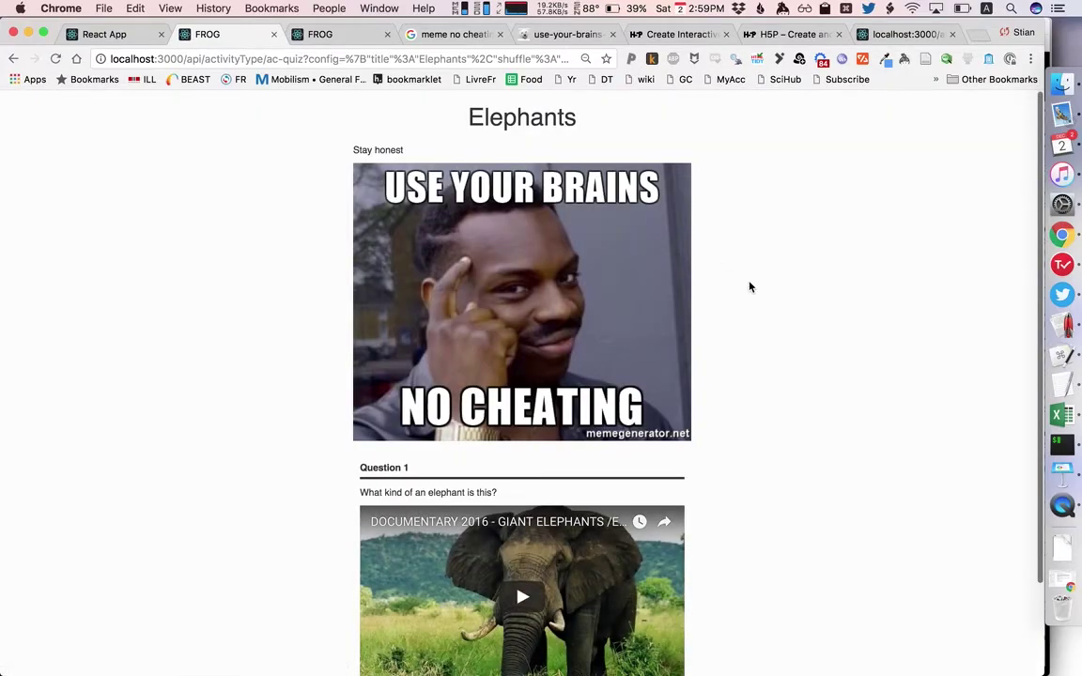
scroll(749, 286, down, 3)
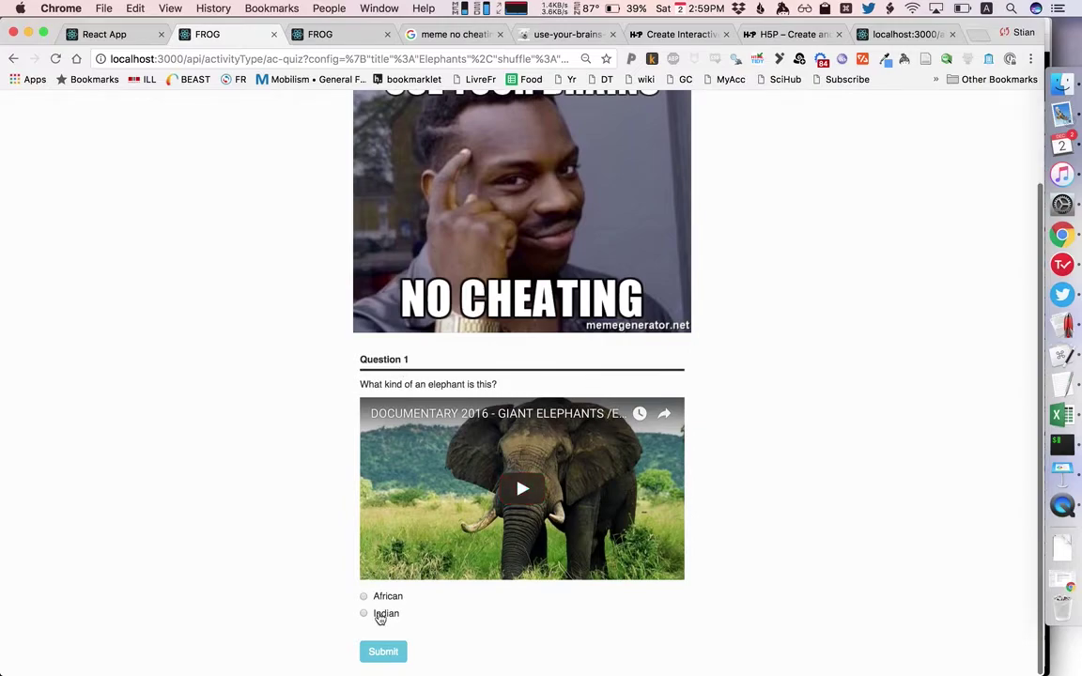
scroll(378, 601, up, 1)
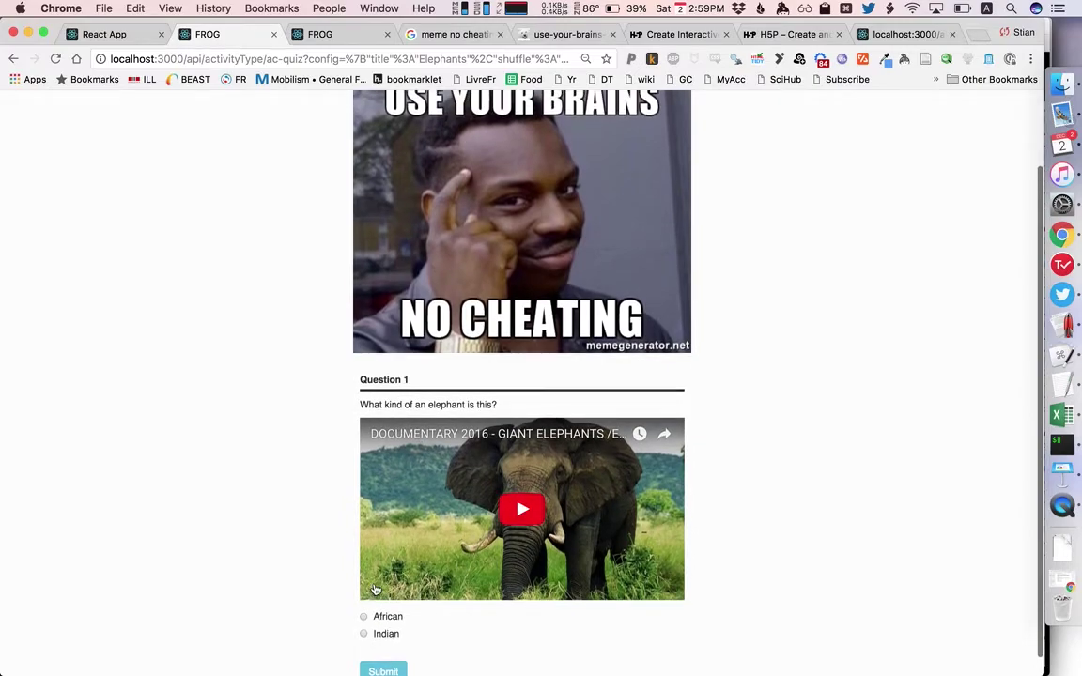
key(super+n)
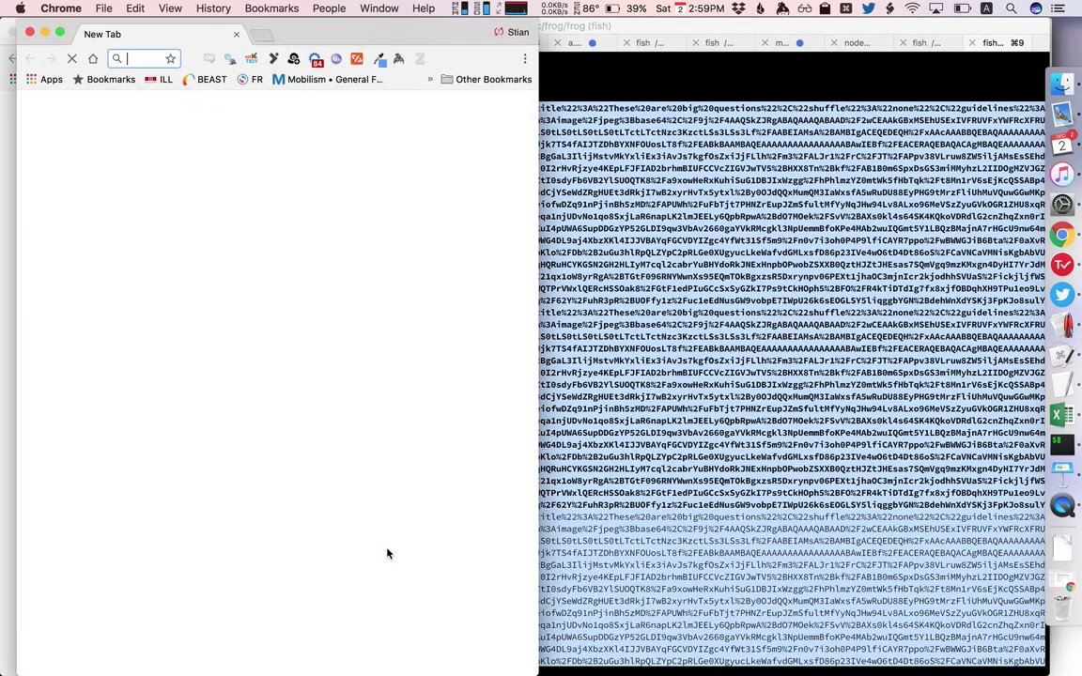
Load the quiz in the second window, answer Indian then African, and return to the API test bed.
key(super+v)
key(Return)
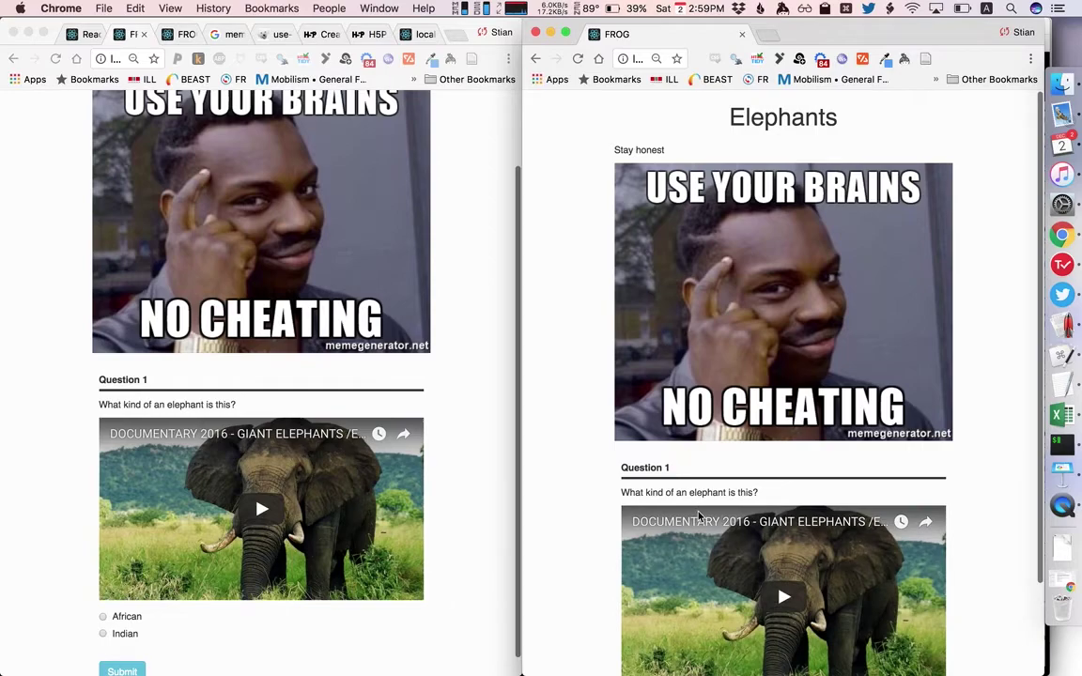
scroll(692, 525, down, 2)
click(629, 617)
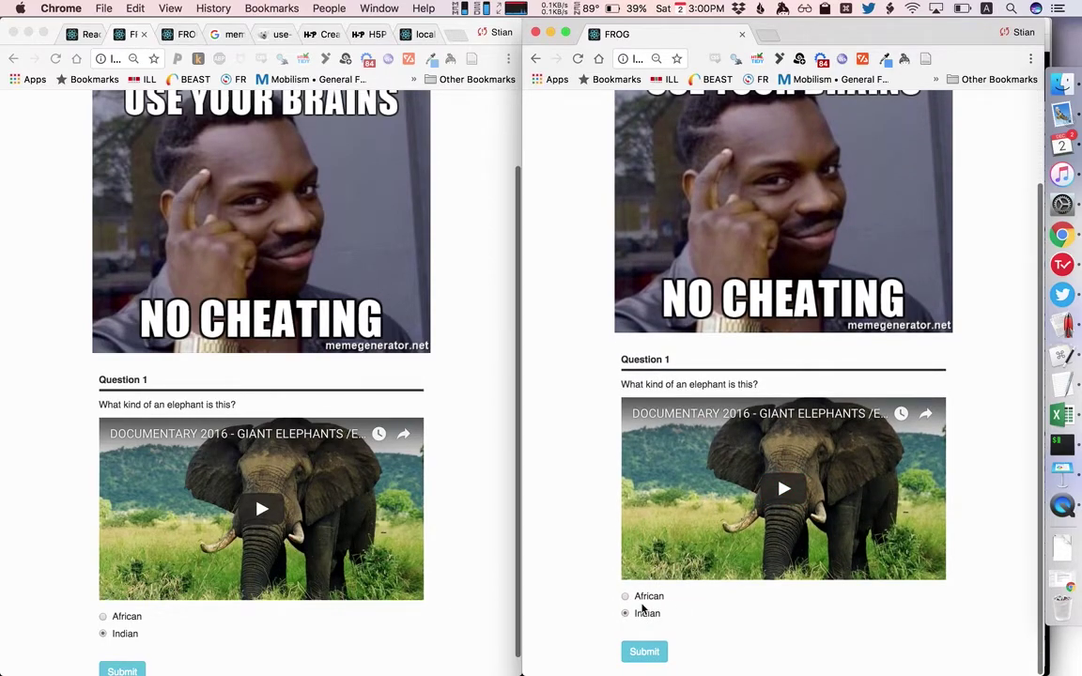
click(649, 599)
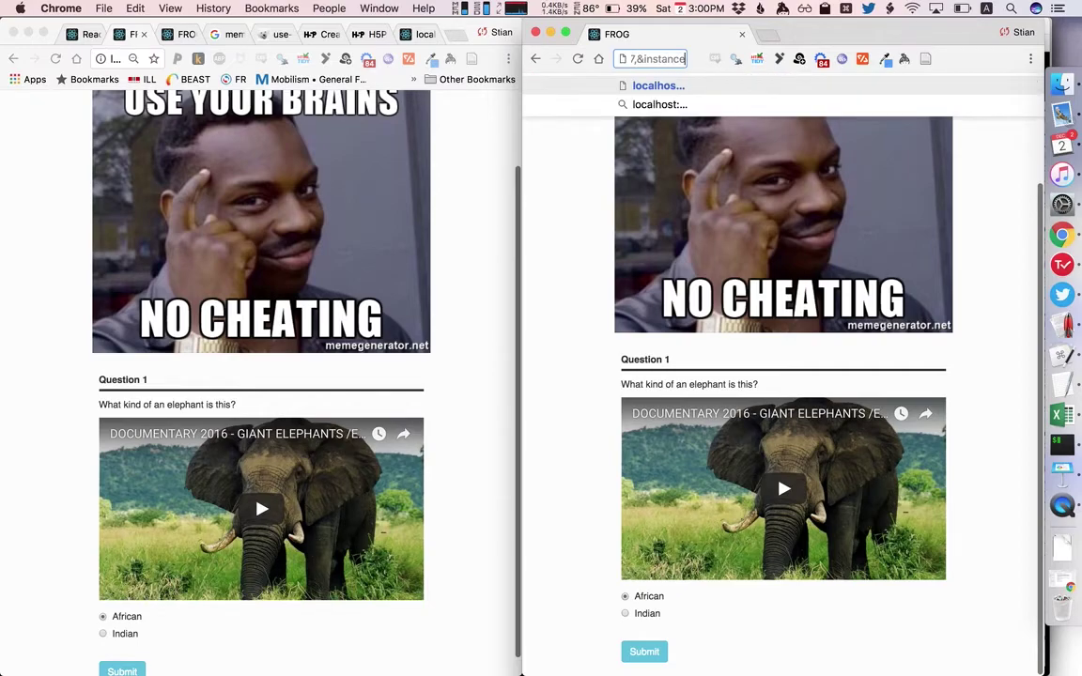
key(Return)
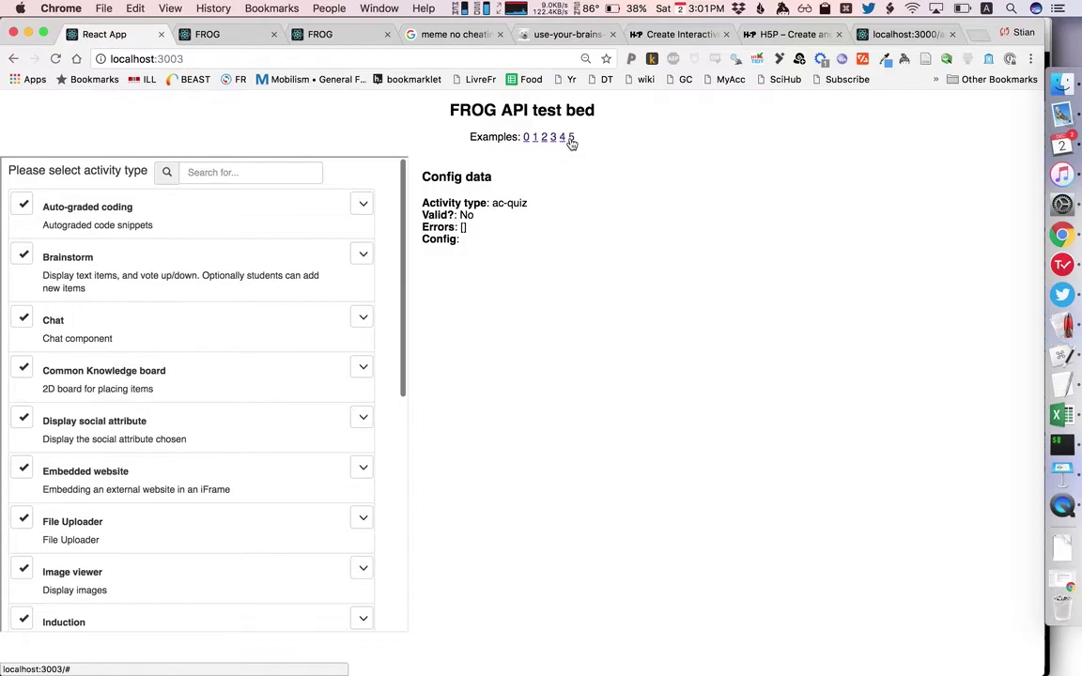
Configure a Chat activity titled 'About elephants' in the test bed and load it.
click(272, 173)
text(chat)
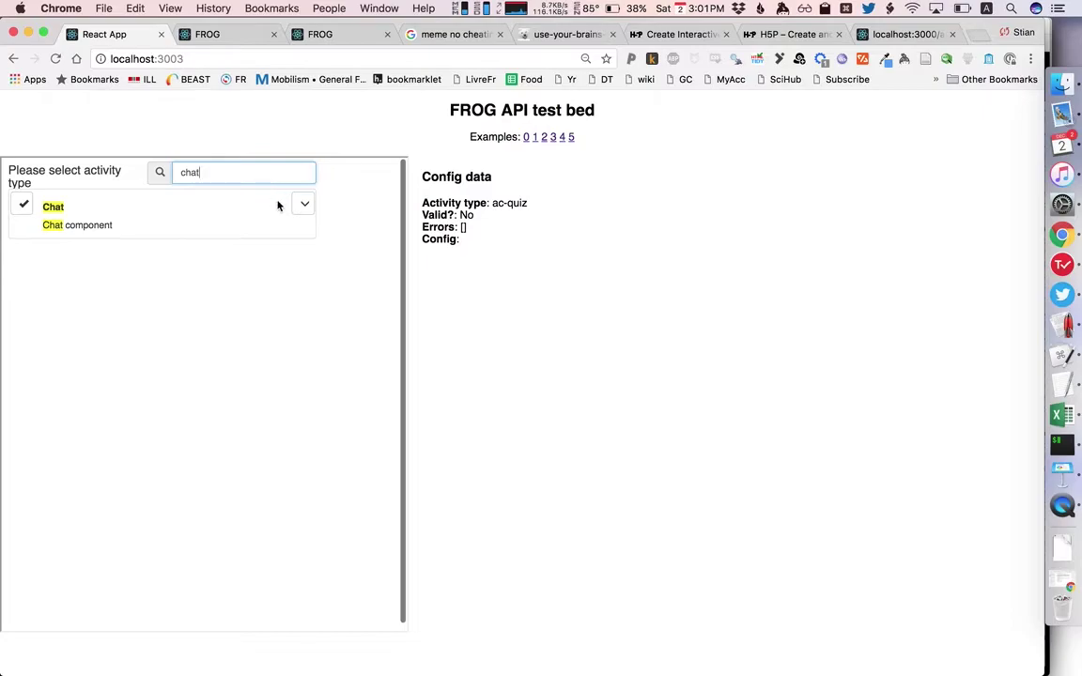
click(19, 209)
click(40, 203)
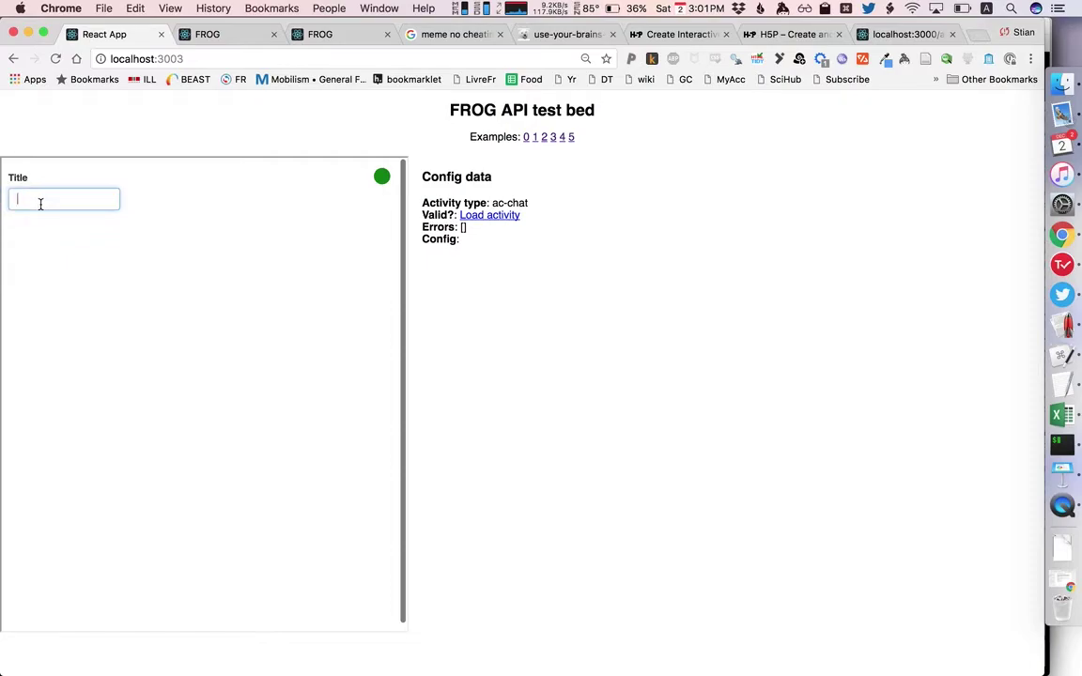
text(About ele)
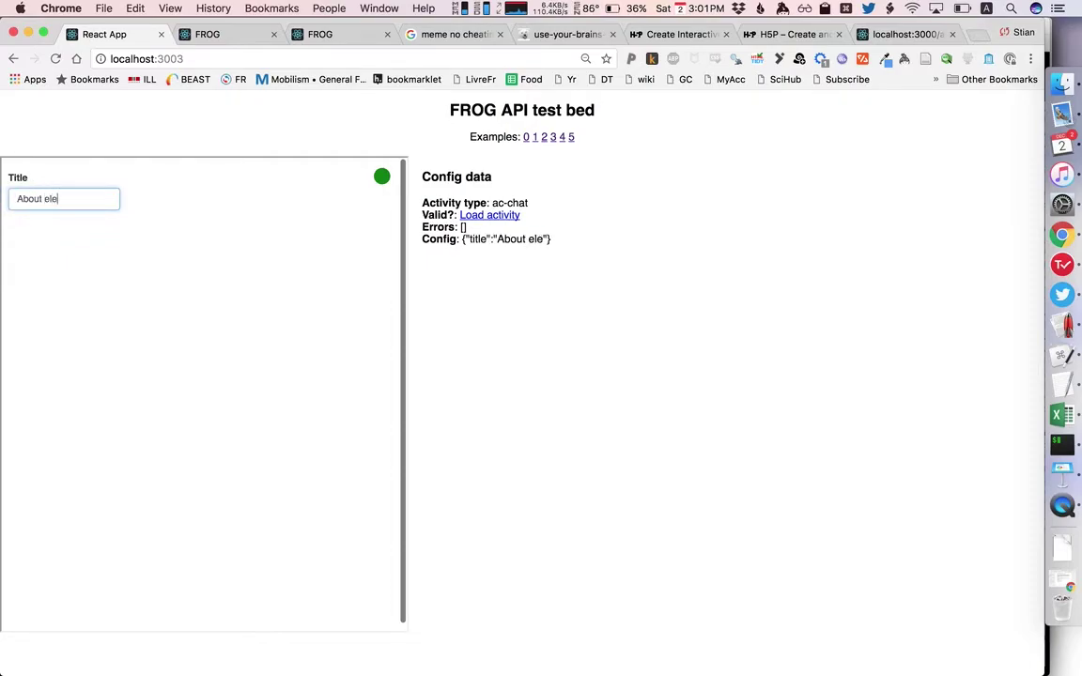
text(phants)
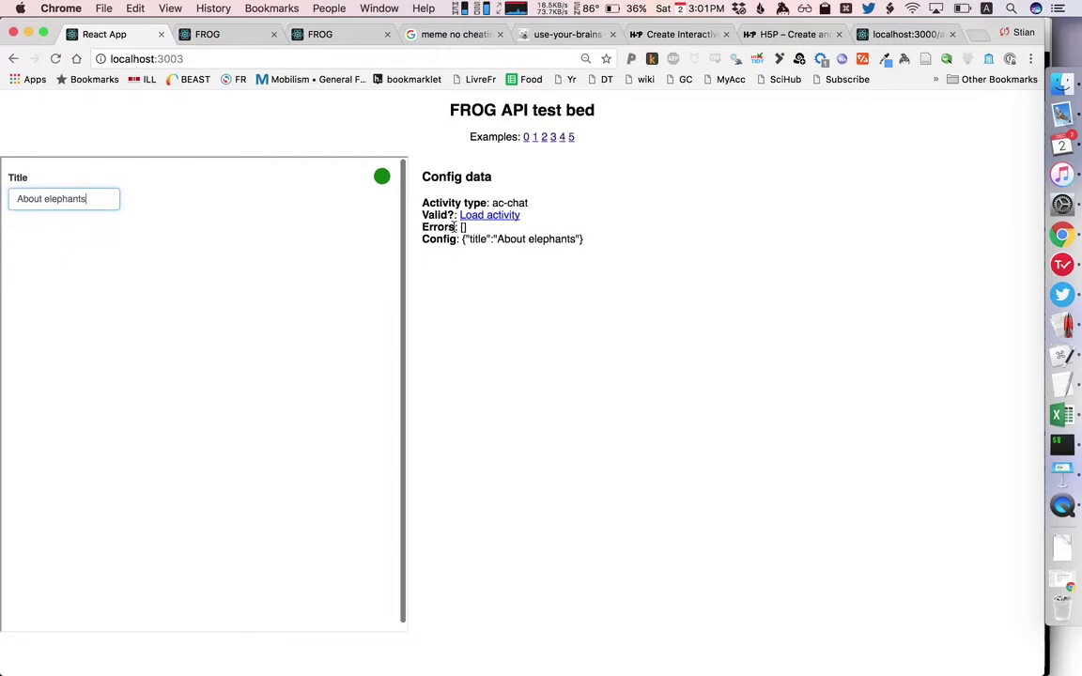
click(513, 217)
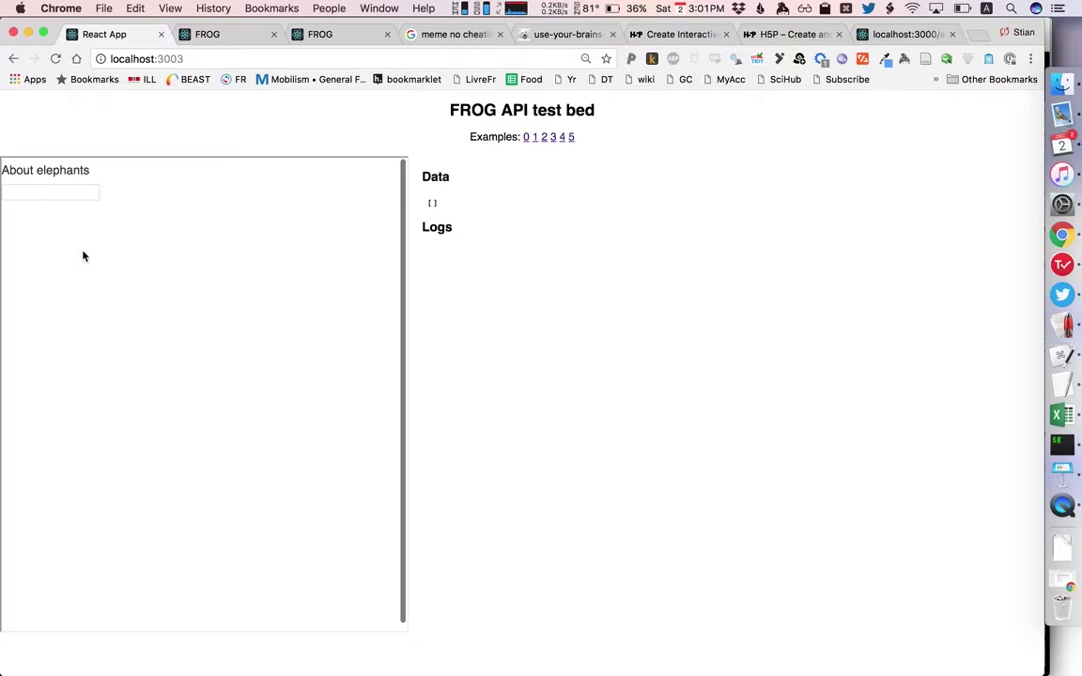
key(super+Tab)
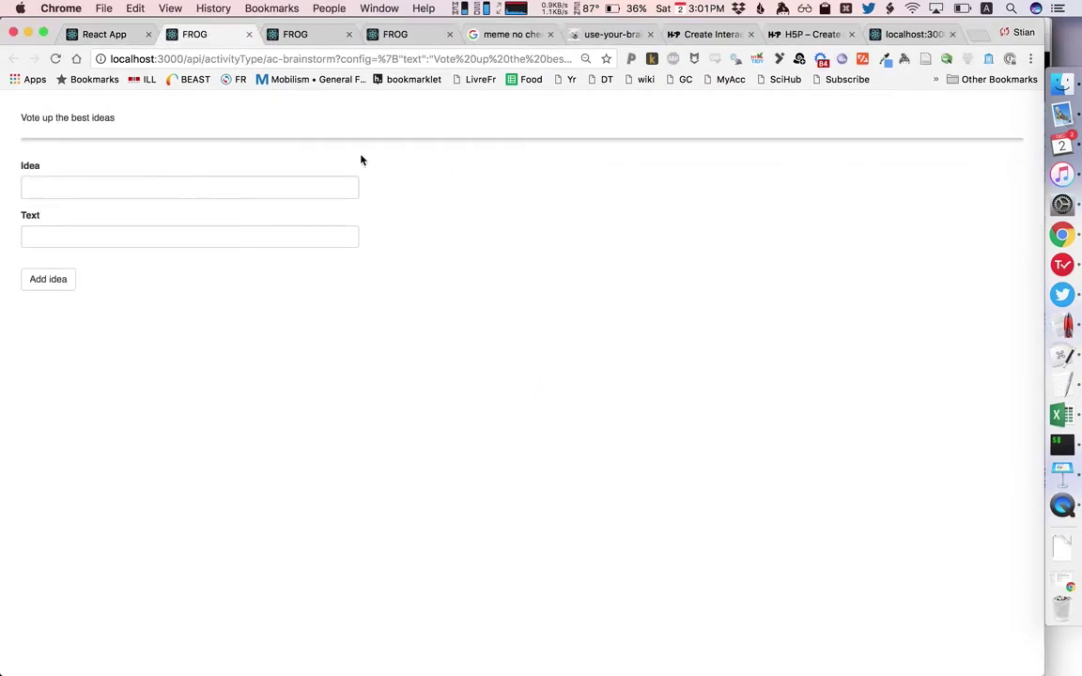
Add the idea 'Elephants' with text 'are cool', then lower Uber's vote to zero in the next brainstorm.
click(203, 184)
text(Elephants)
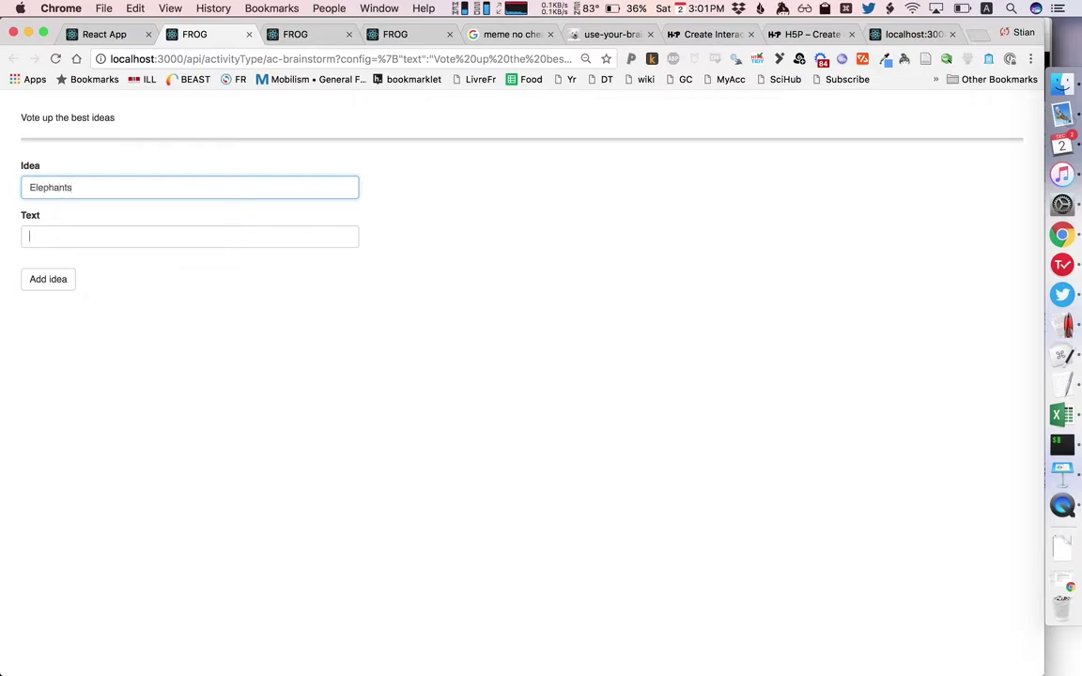
key(Tab)
text(are cool)
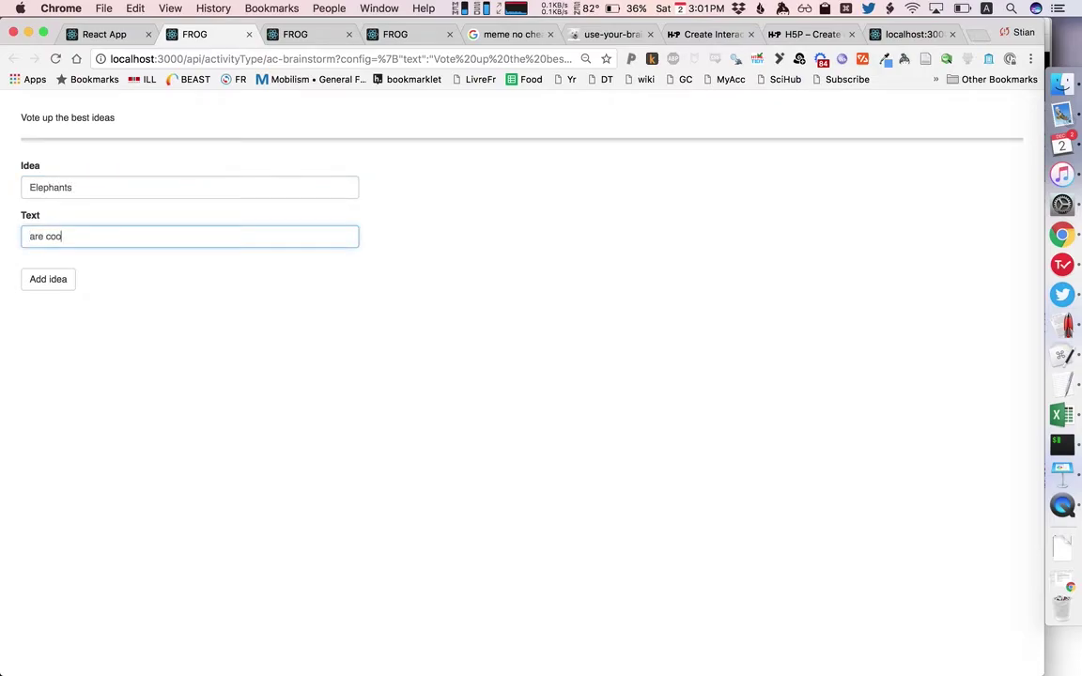
click(49, 287)
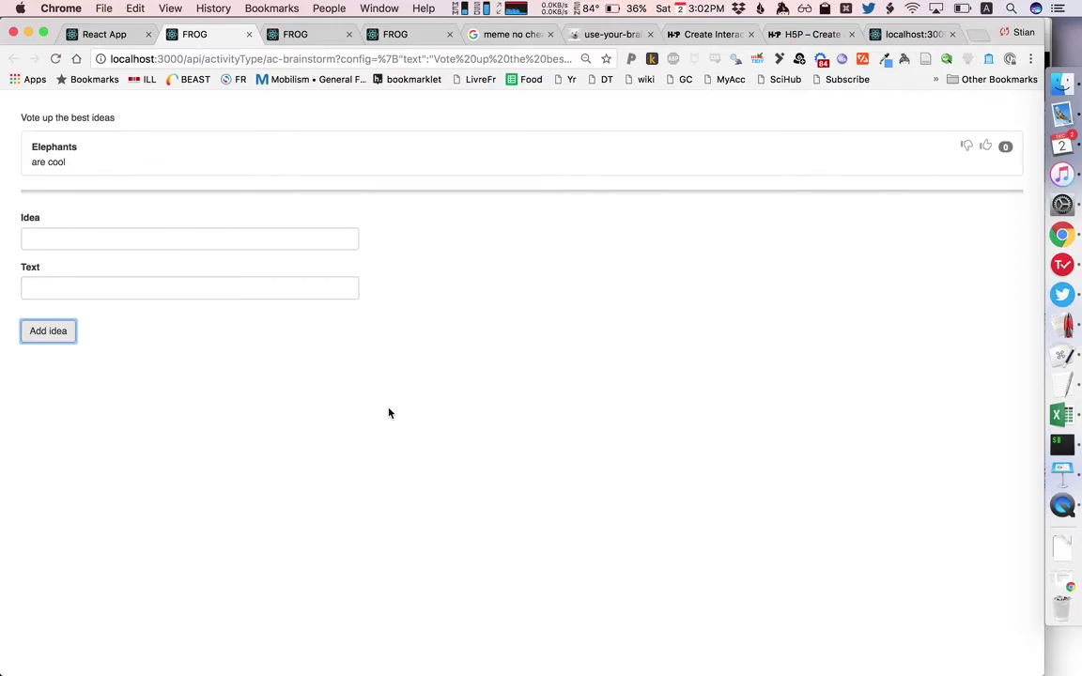
key(super+Tab)
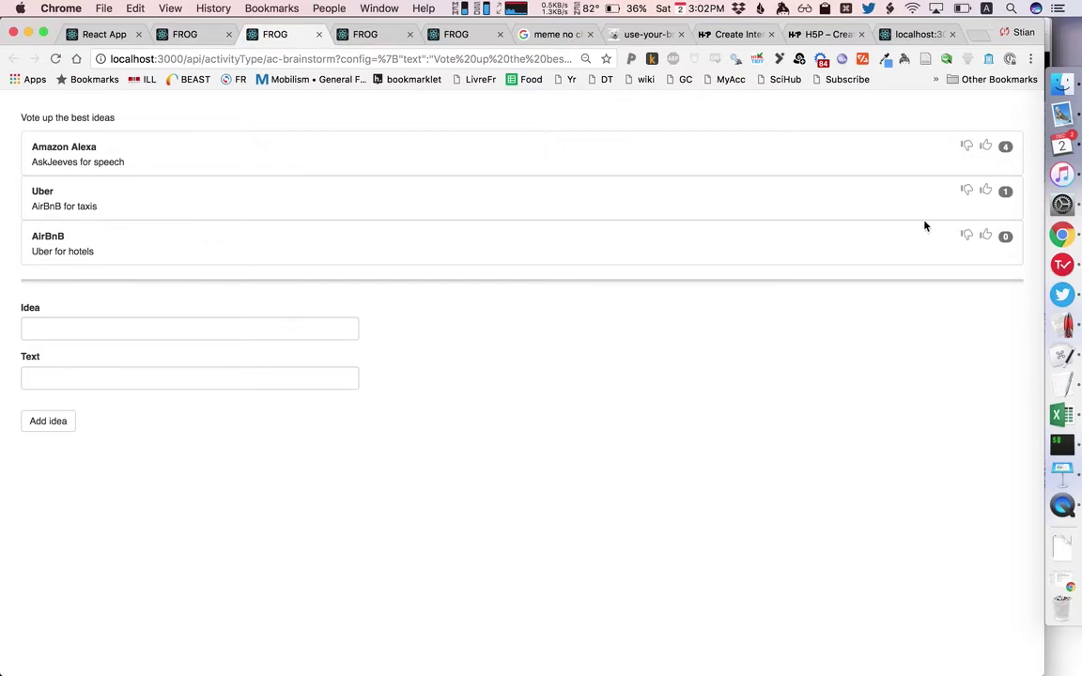
click(967, 191)
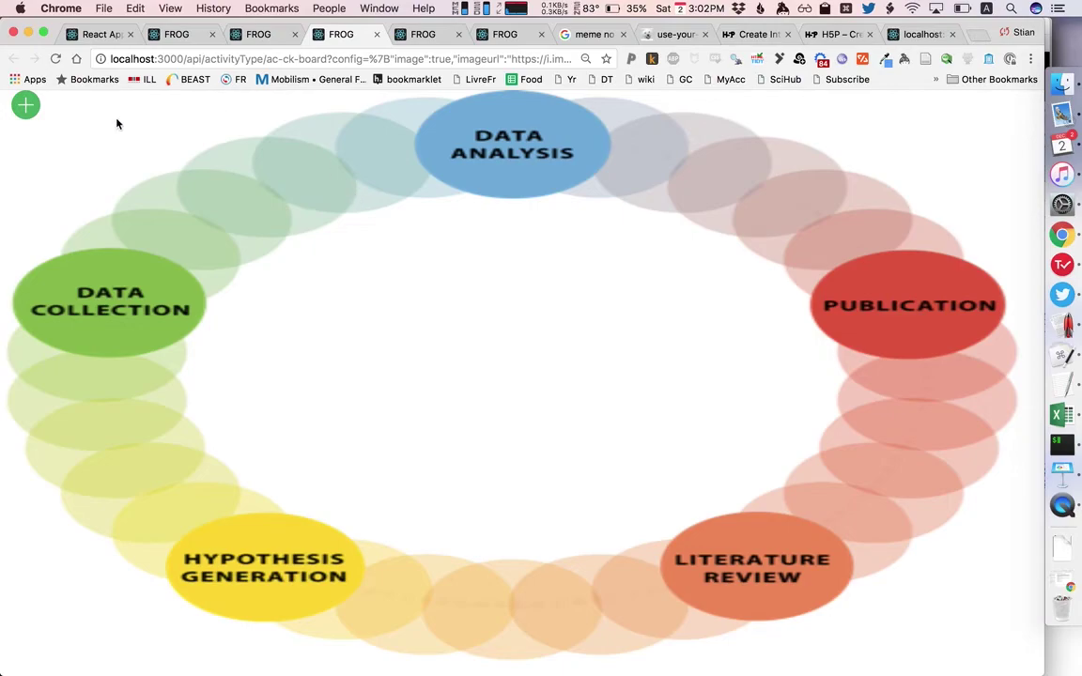
Add an 'Open access' item onto the Publication circle, then tile the filterable board window left.
click(25, 105)
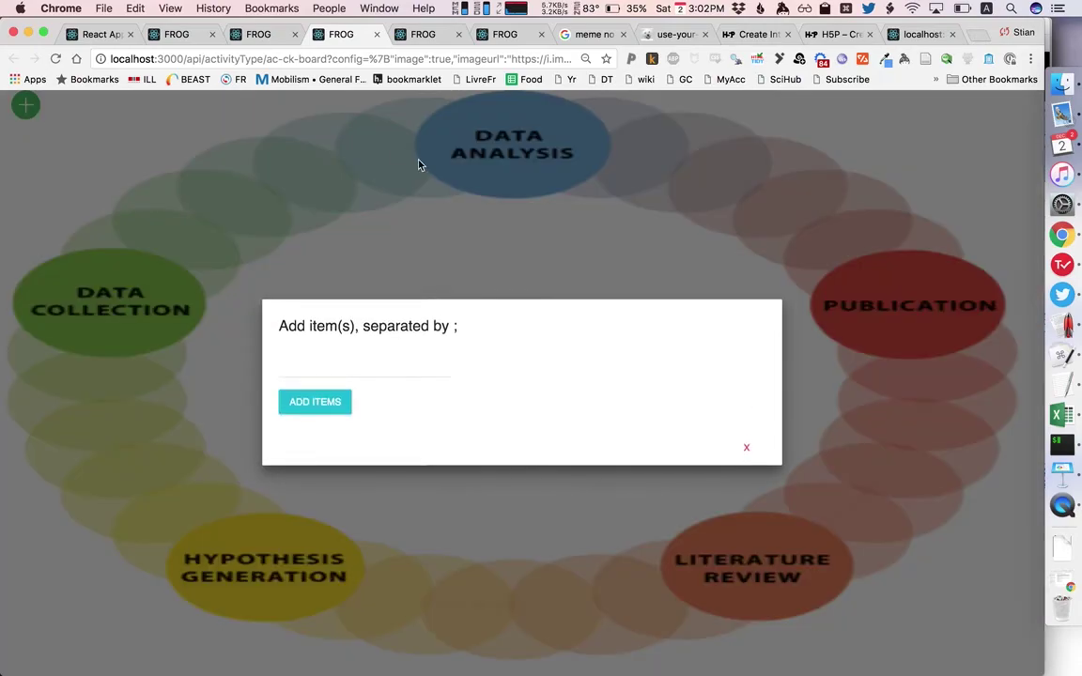
click(365, 371)
text(Open access)
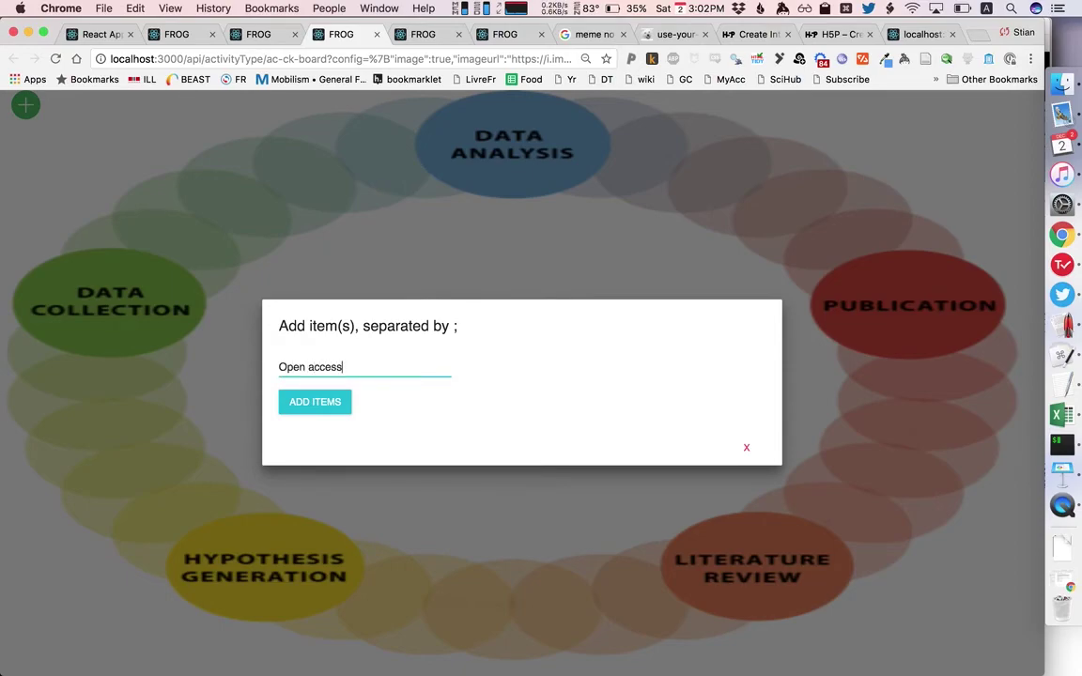
key(Return)
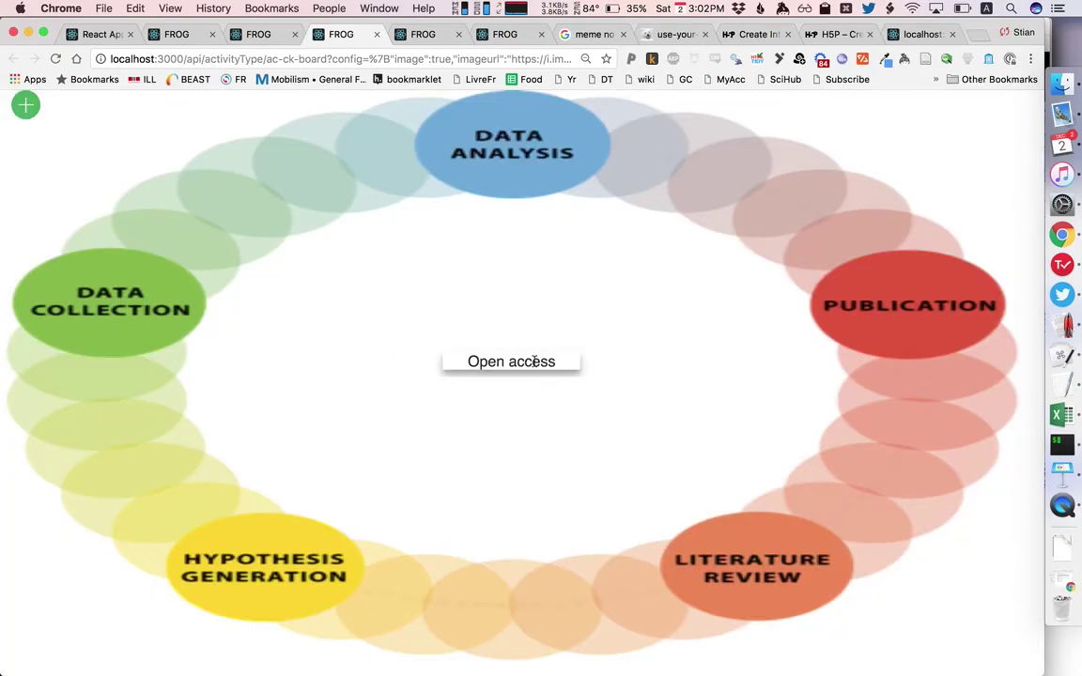
drag(536, 360, 872, 338)
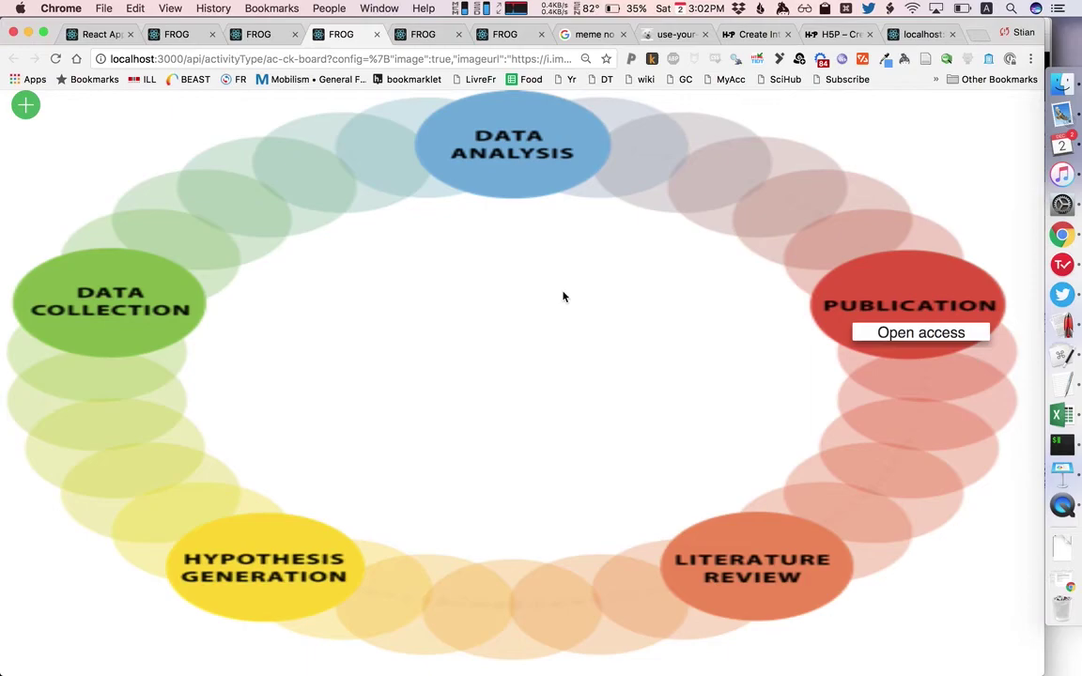
key(super+Tab)
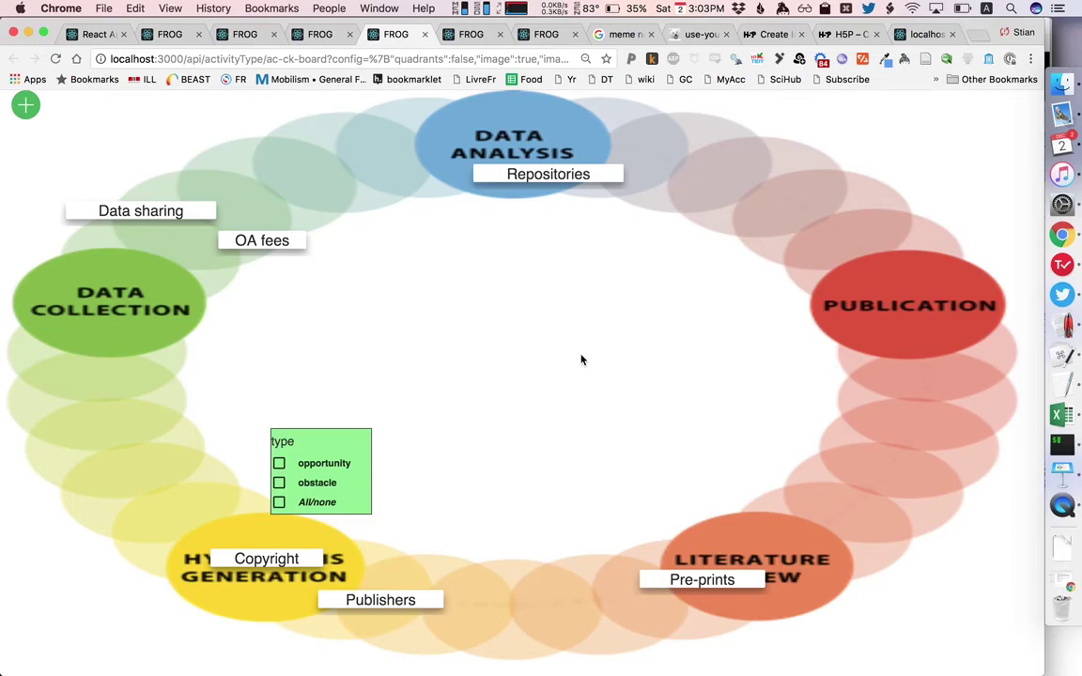
key(super+alt+Left)
Open the same board at localhost in a second window on the right half.
key(super+n)
key(super+alt+Right)
text(localhost)
key(Return)
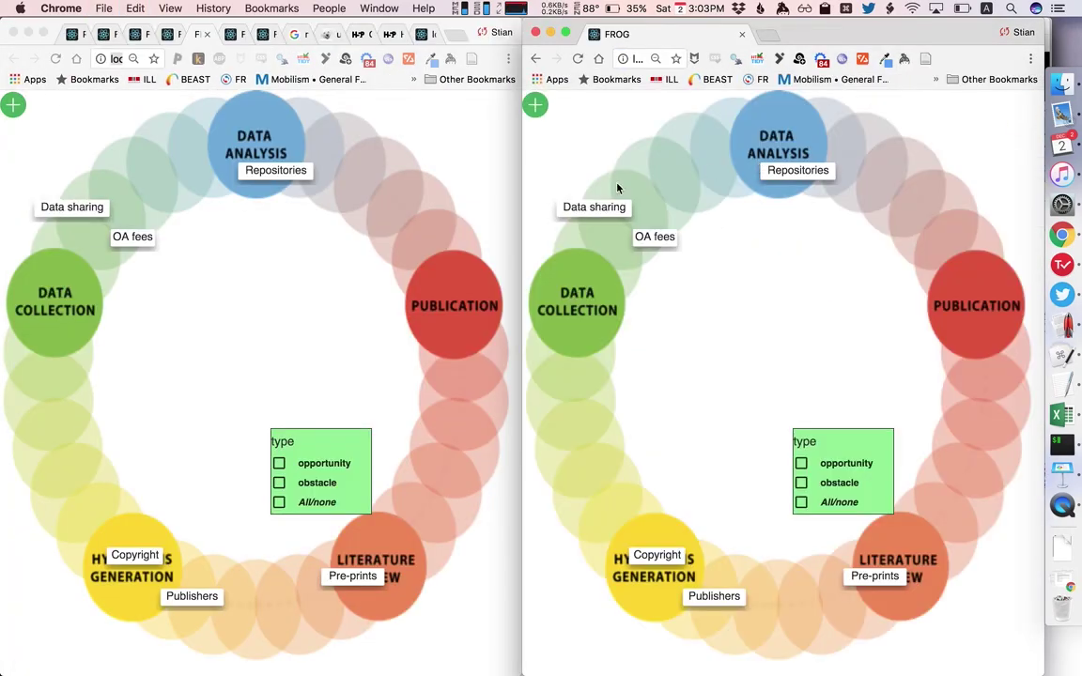
Filter the left board to opportunity items and move Repositories and OA fees onto Publication.
click(280, 463)
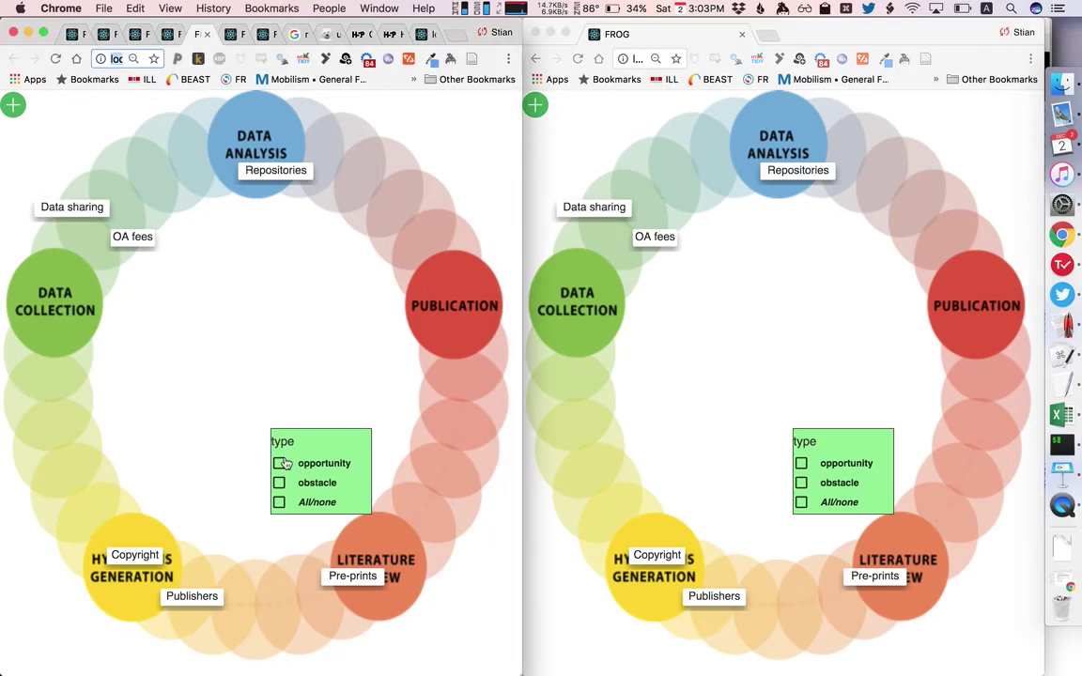
click(280, 483)
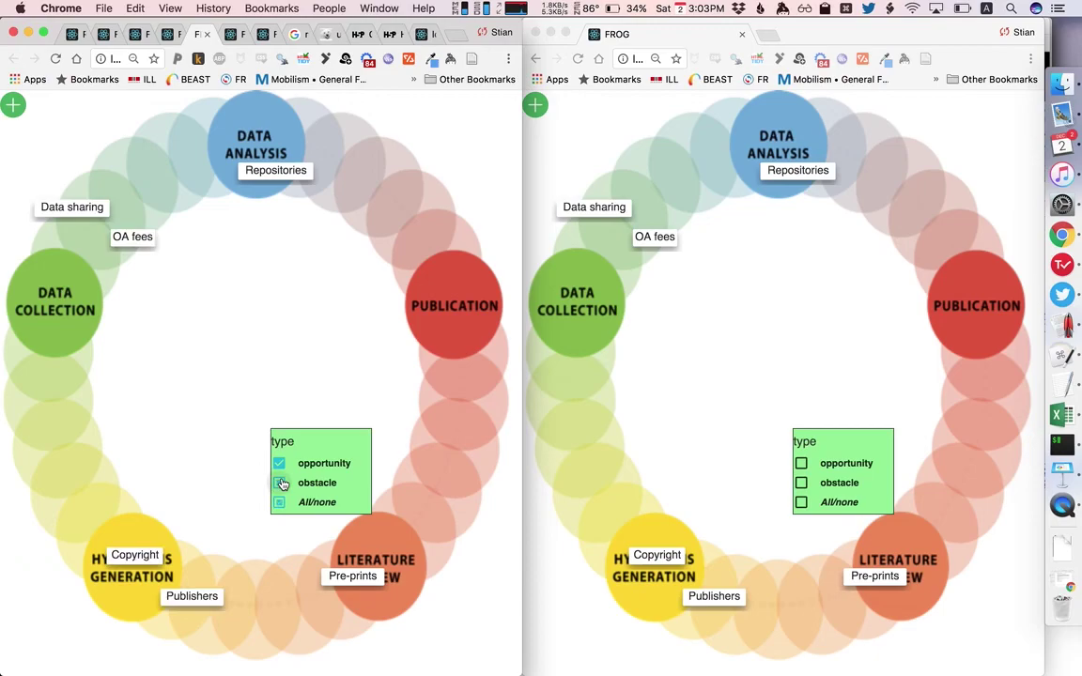
click(281, 485)
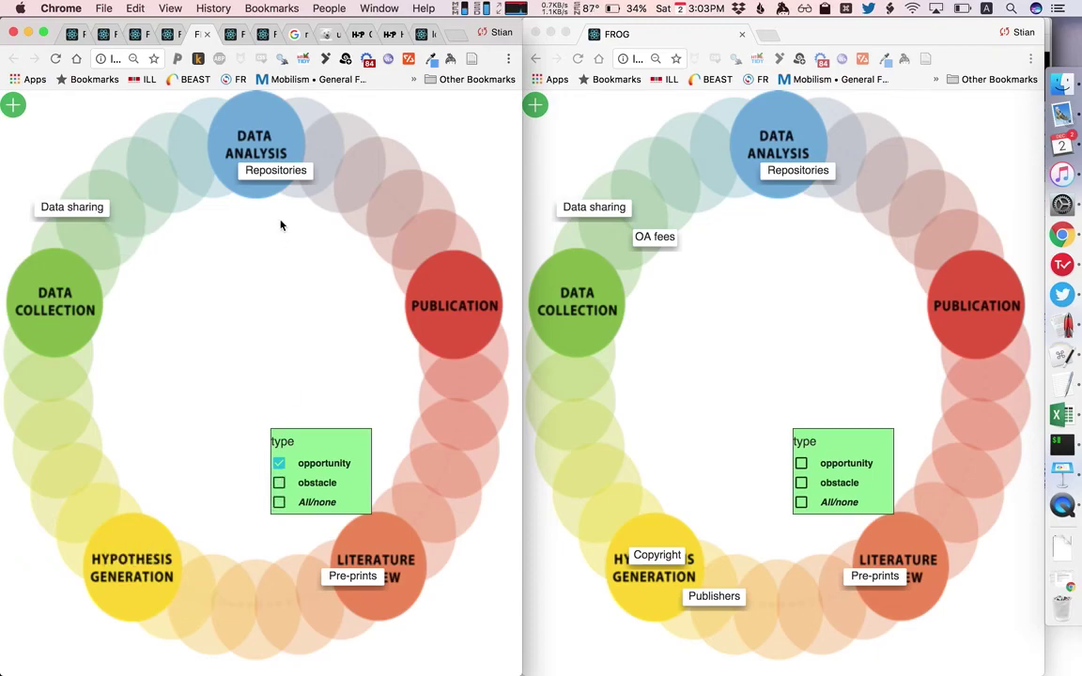
drag(266, 165, 410, 312)
click(748, 158)
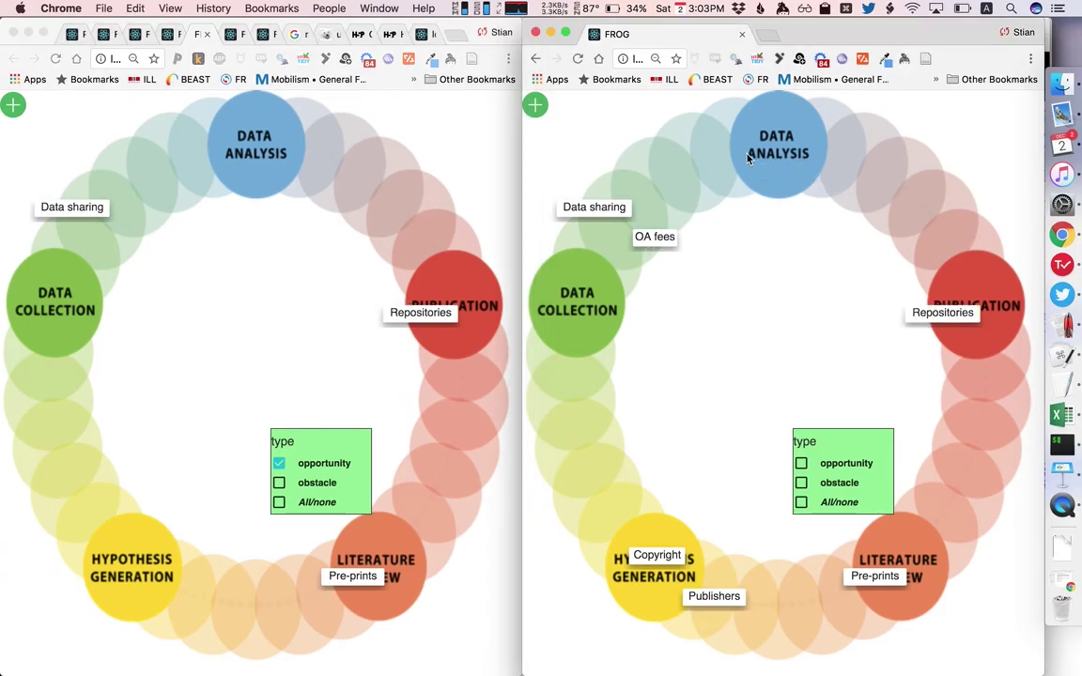
drag(665, 237, 998, 346)
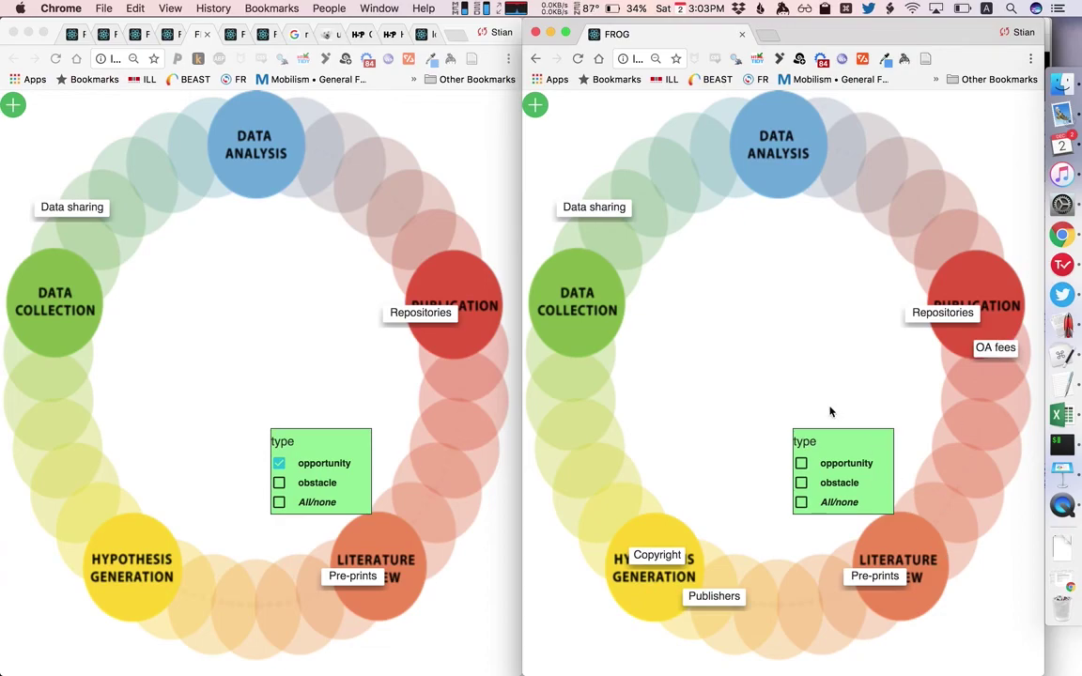